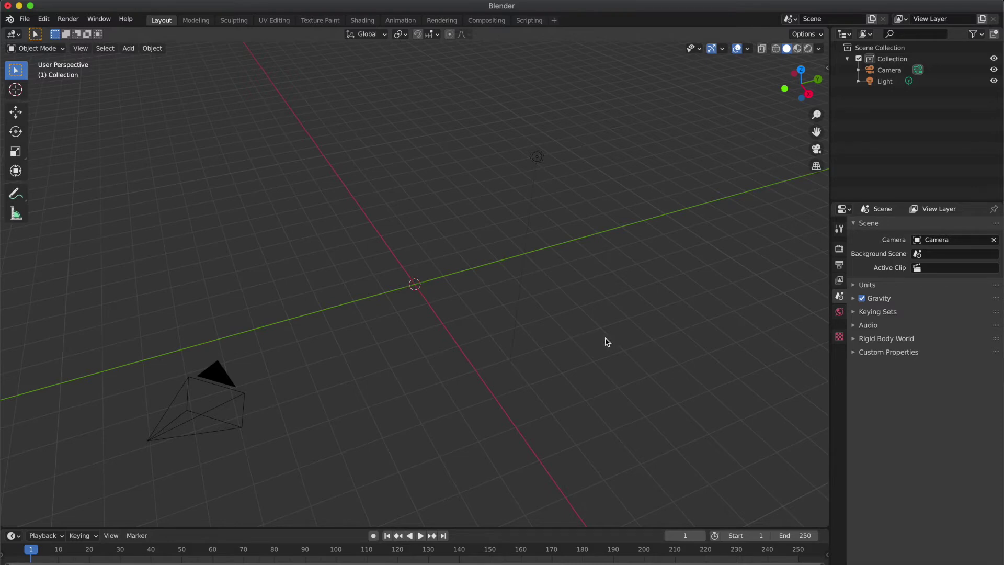
Hide all lights and cameras in the viewport through the object type visibility settings
left_click(700, 49)
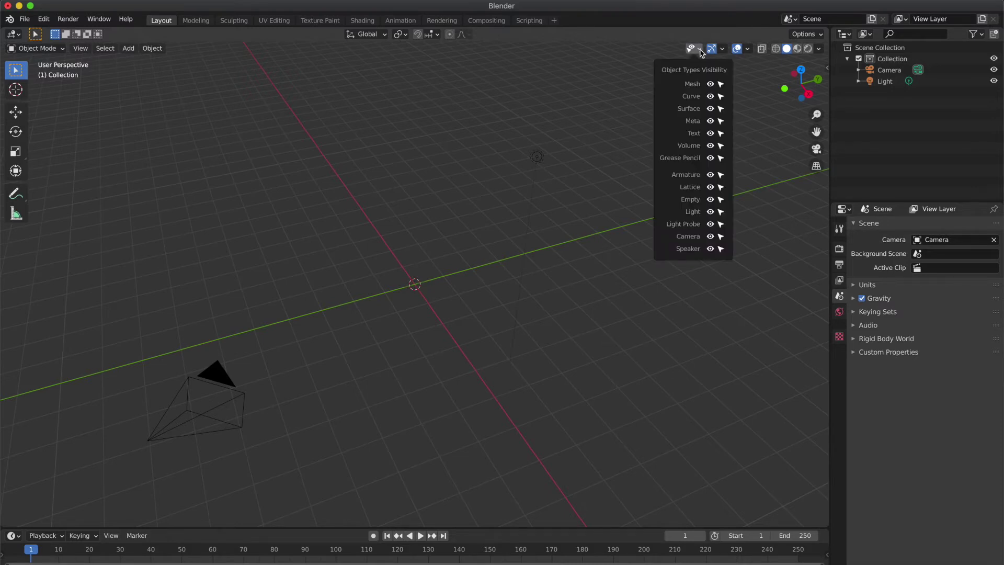
left_click(709, 212)
left_click(710, 236)
Add a plane mesh at the origin and scale it up by a factor of 4
scroll(488, 273, "left", 10)
key("shift+a")
mouse_move(490, 273)
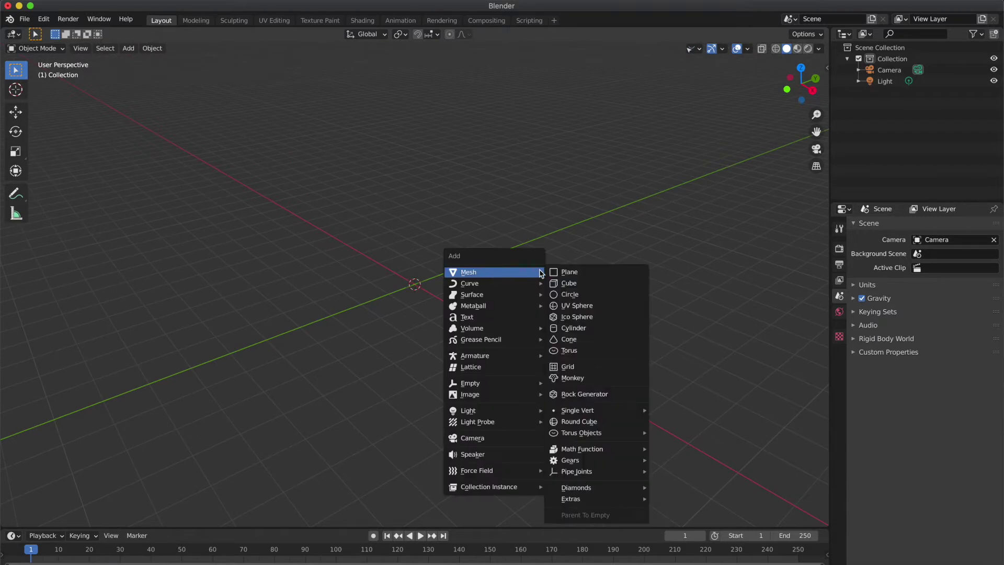
left_click(563, 273)
key("s")
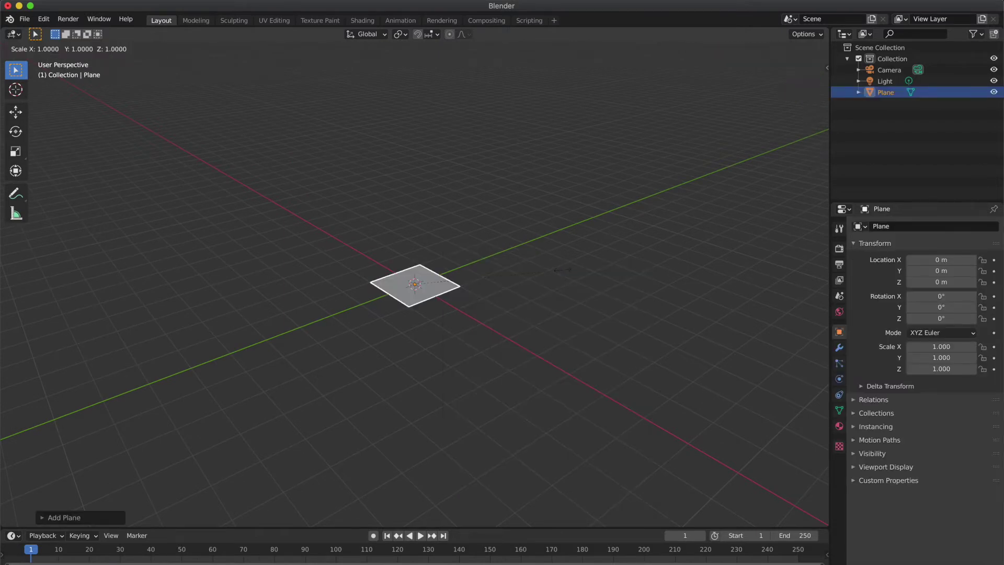
key("4")
key("Return")
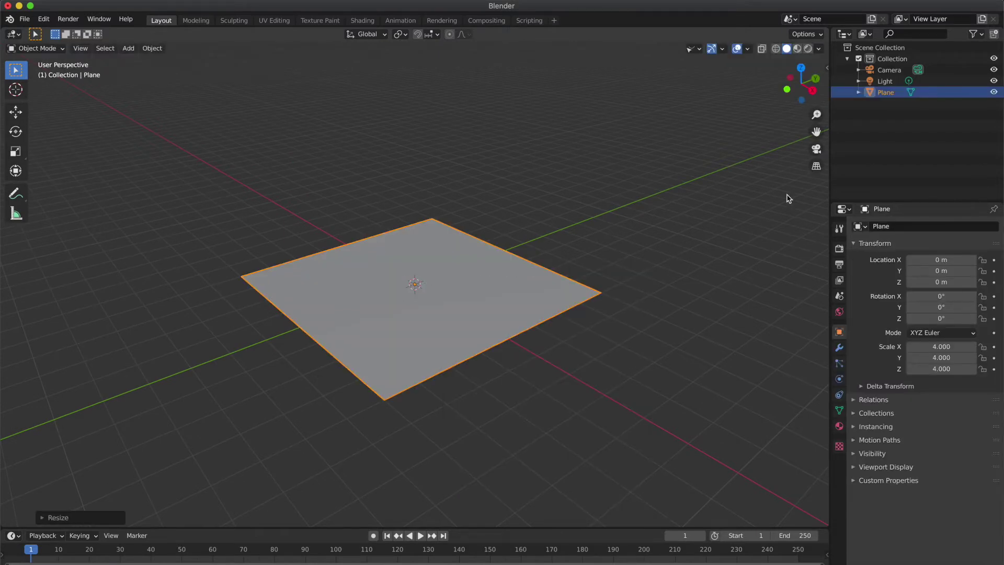
Hide the plane in the viewport and add a cube mesh at the origin
left_click(993, 92)
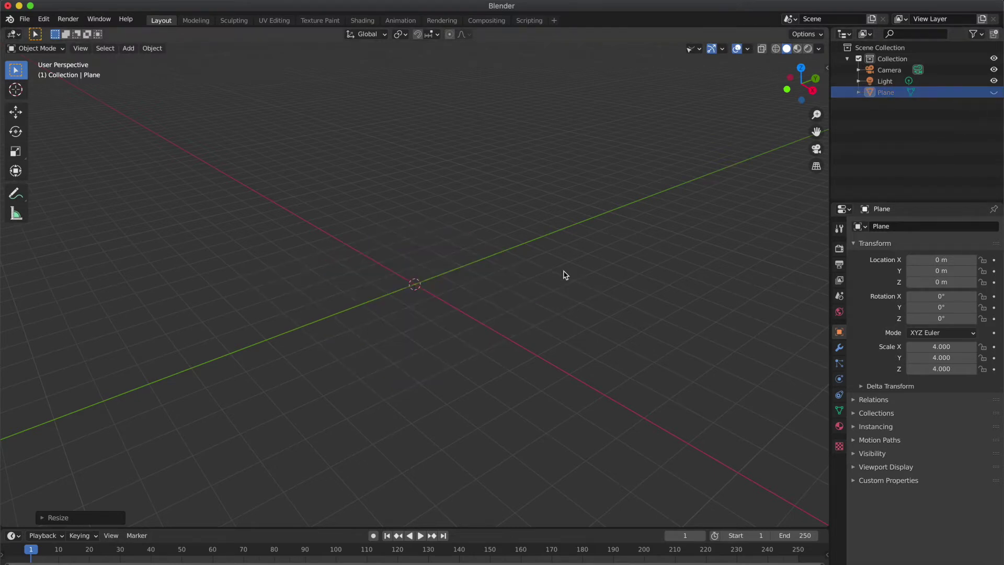
key("shift+a")
mouse_move(571, 272)
left_click(630, 281)
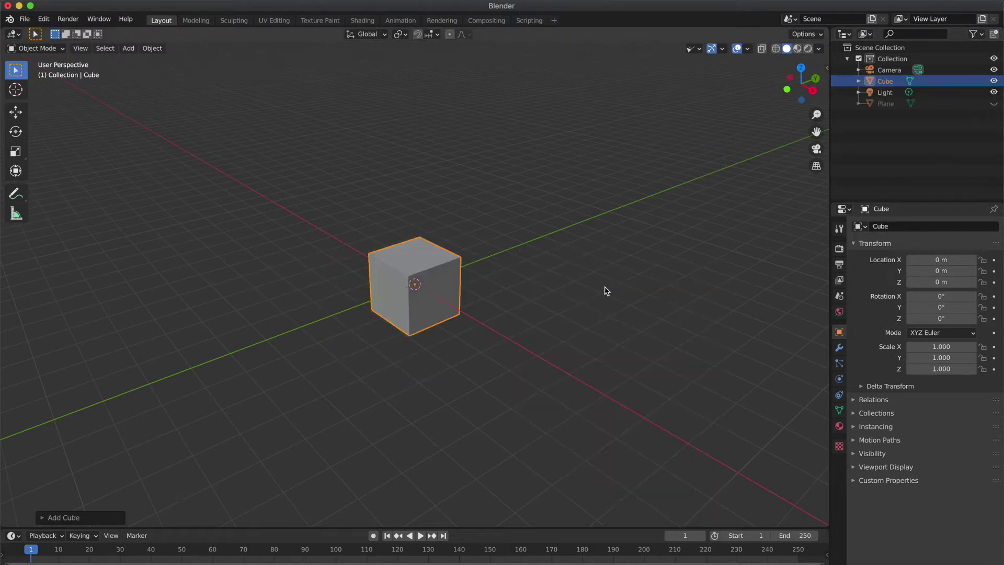
Scale the cube down to about 0.37 and place it just above the ground at a Z location of about 0.47 m
key("g")
key("z")
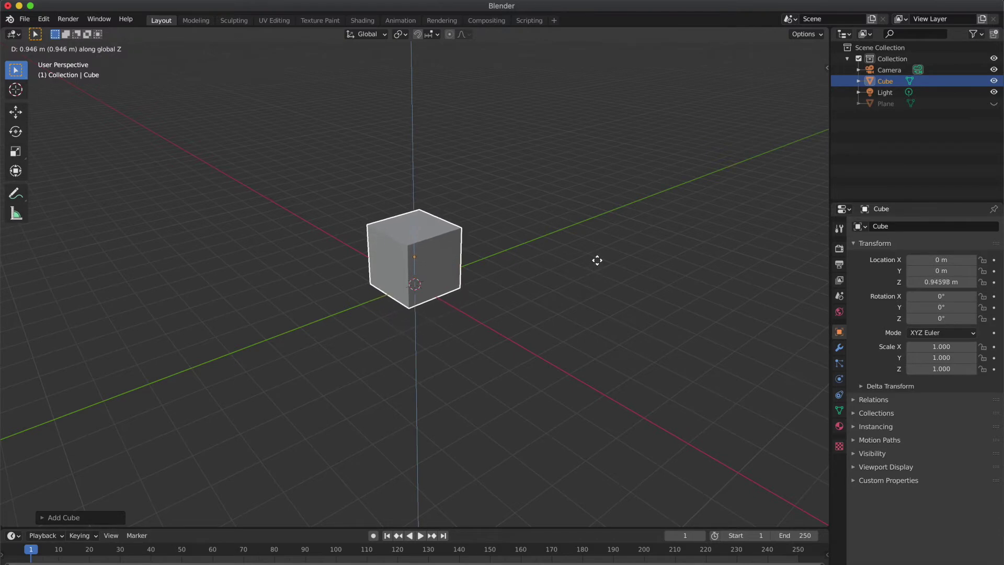
left_click(597, 260)
key("s")
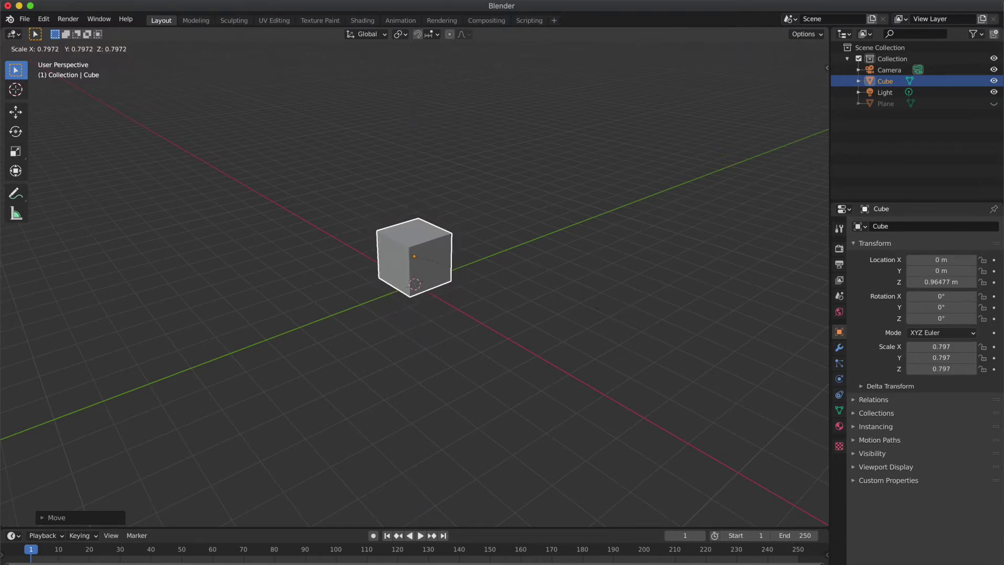
left_click(501, 293)
key("g")
key("z")
left_click(501, 308)
In Edit Mode, apply a vertex bevel to the cube's four top corners to cut them into triangular facets
scroll(500, 307, "down", 3)
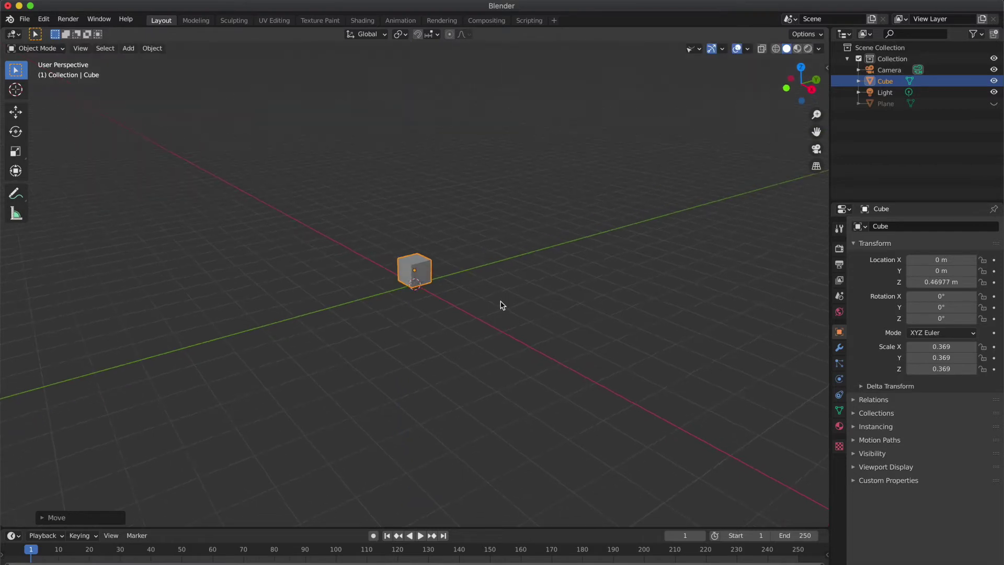
scroll(731, 145, "down", 8)
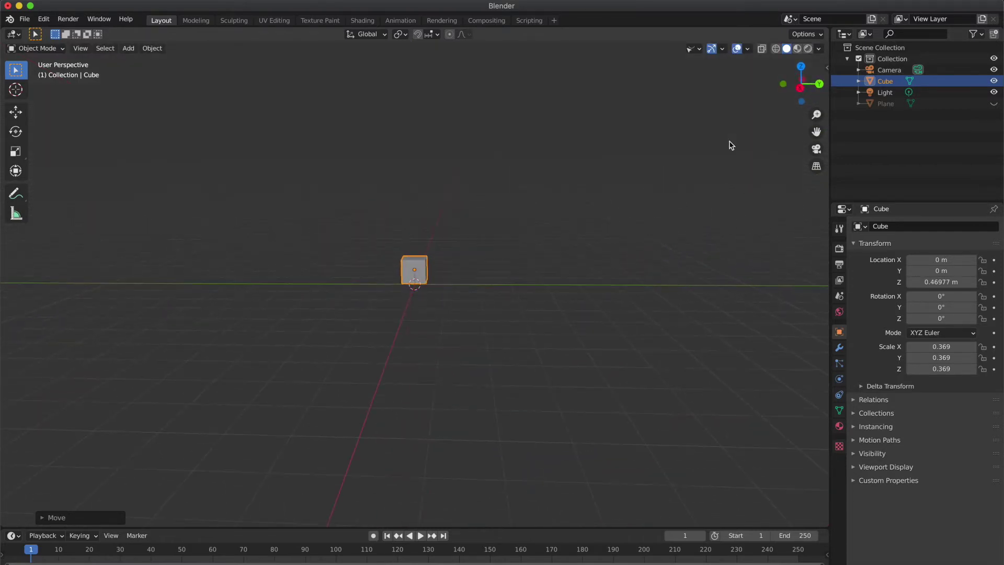
scroll(731, 145, "up", 3)
scroll(532, 220, "up", 8)
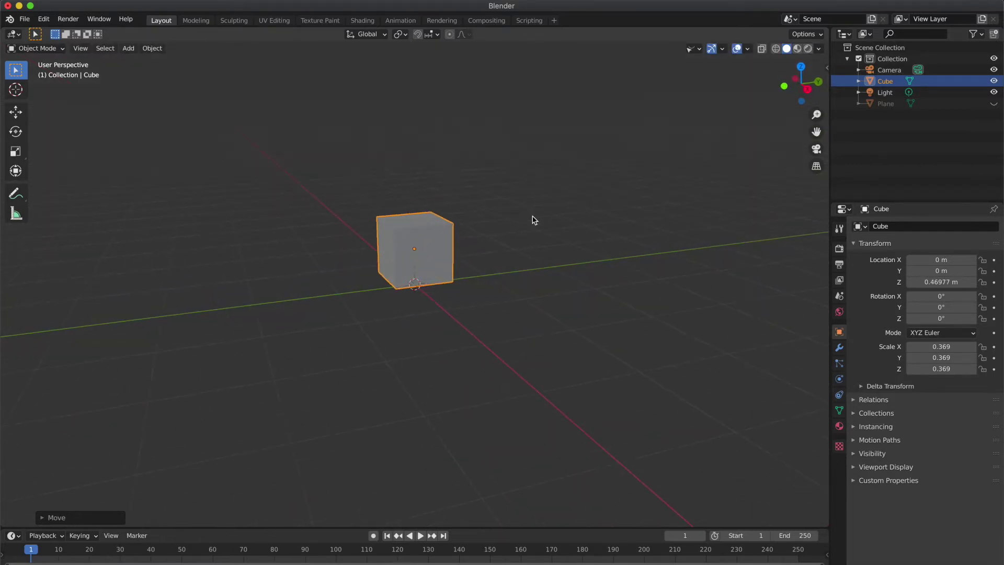
scroll(532, 219, "down", 4, "shift")
scroll(533, 220, "up", 8)
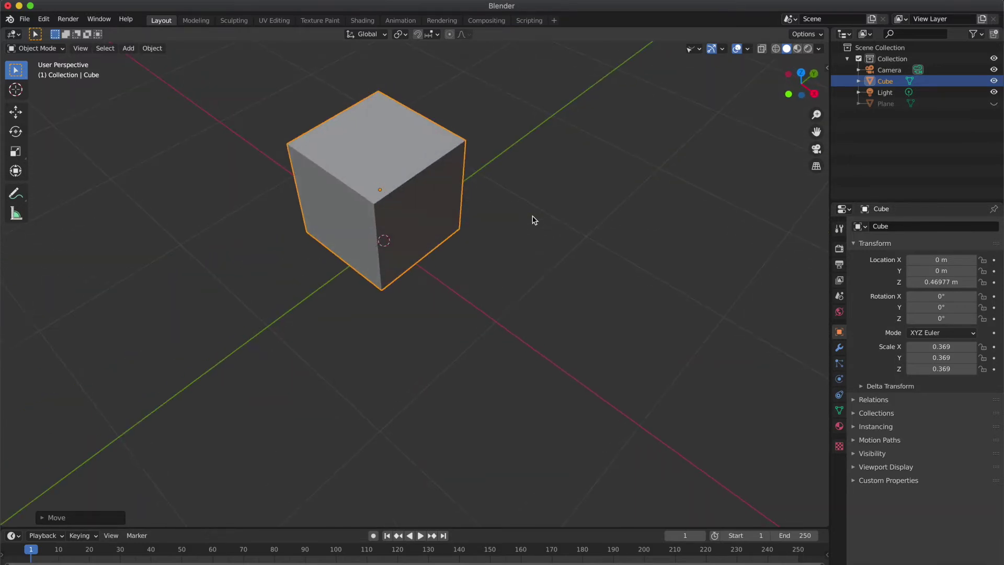
scroll(532, 219, "up", 5, "shift")
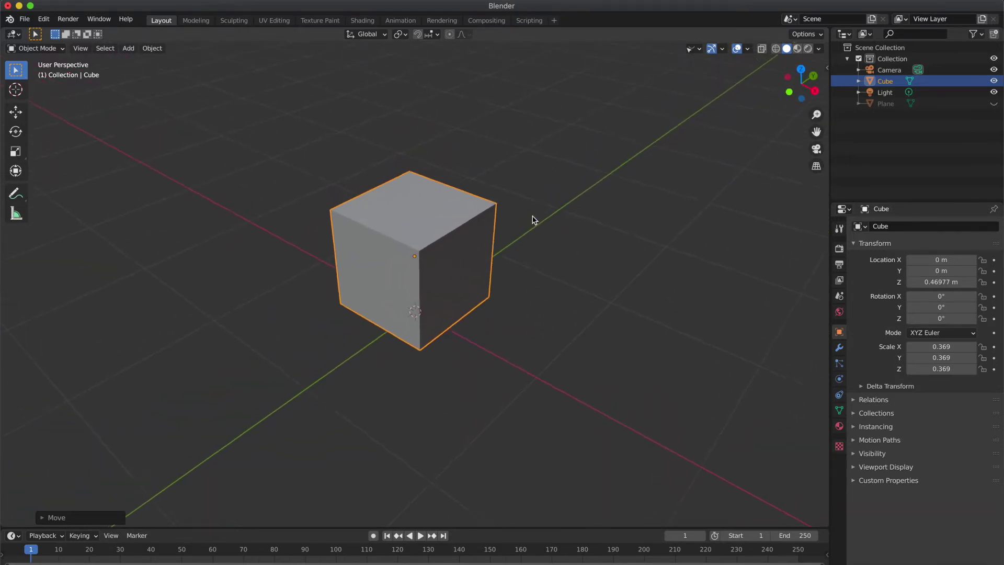
key("Tab")
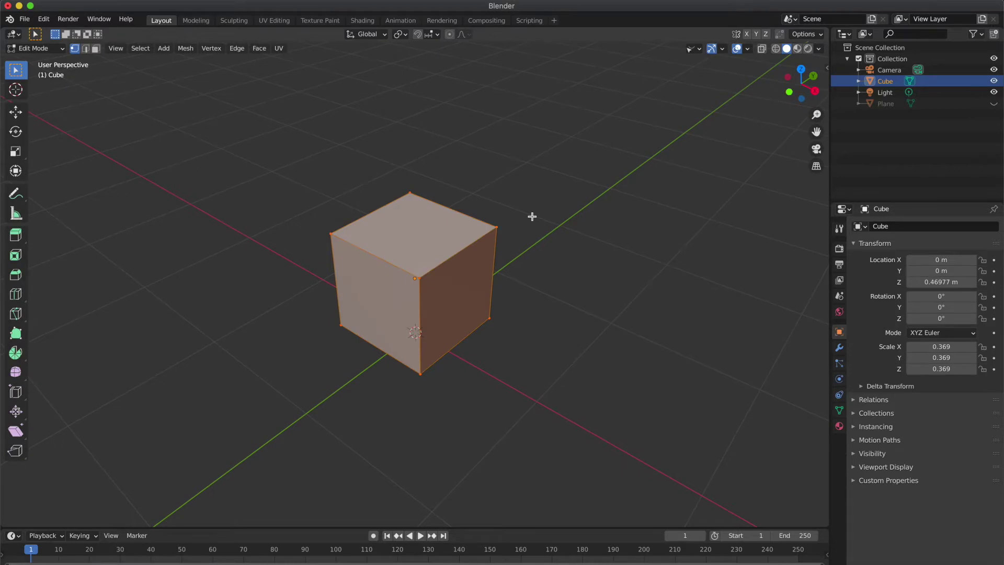
scroll(533, 217, "down", 3)
left_click_drag(253, 152, 529, 272)
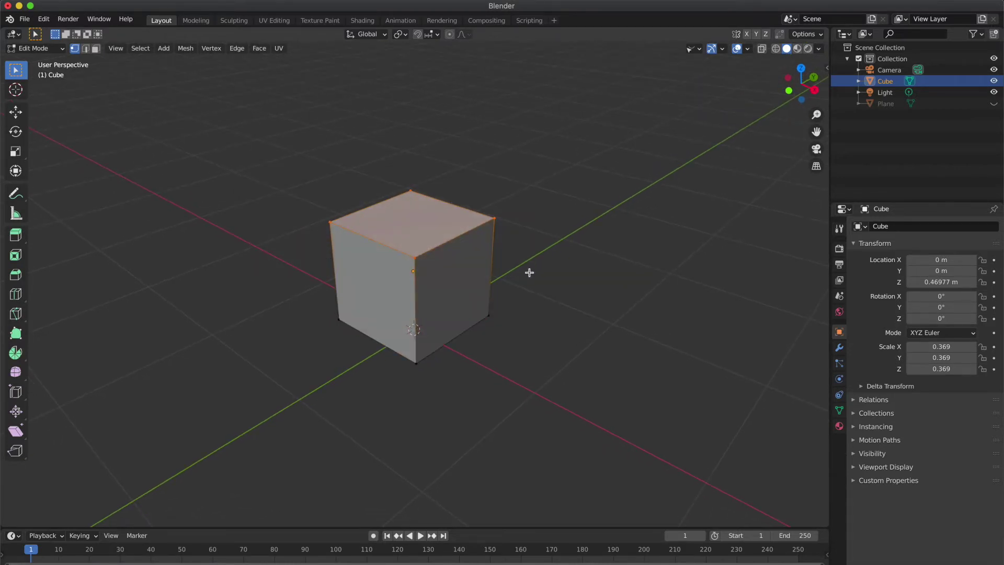
key("ctrl+shift+b")
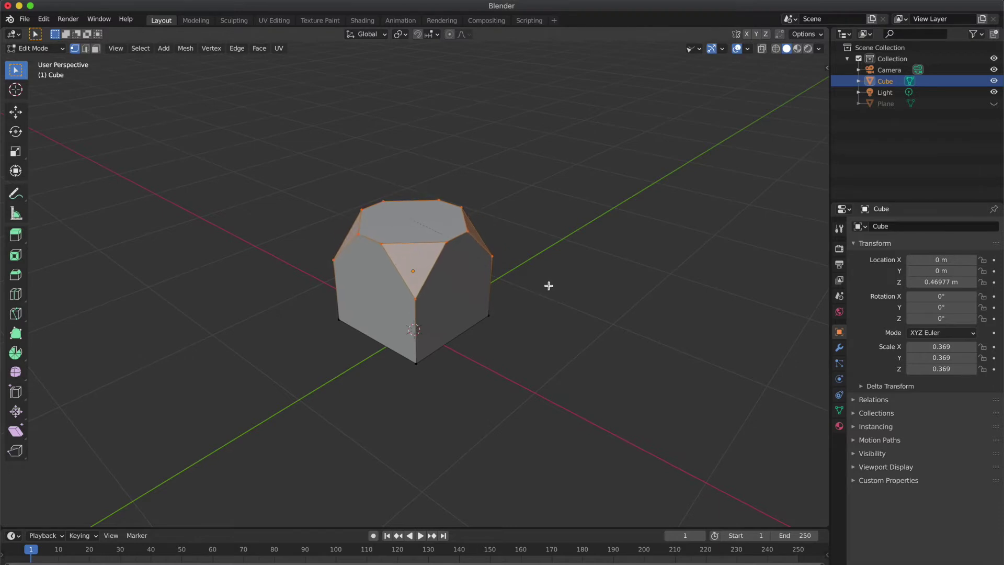
left_click(550, 286)
left_click(550, 286)
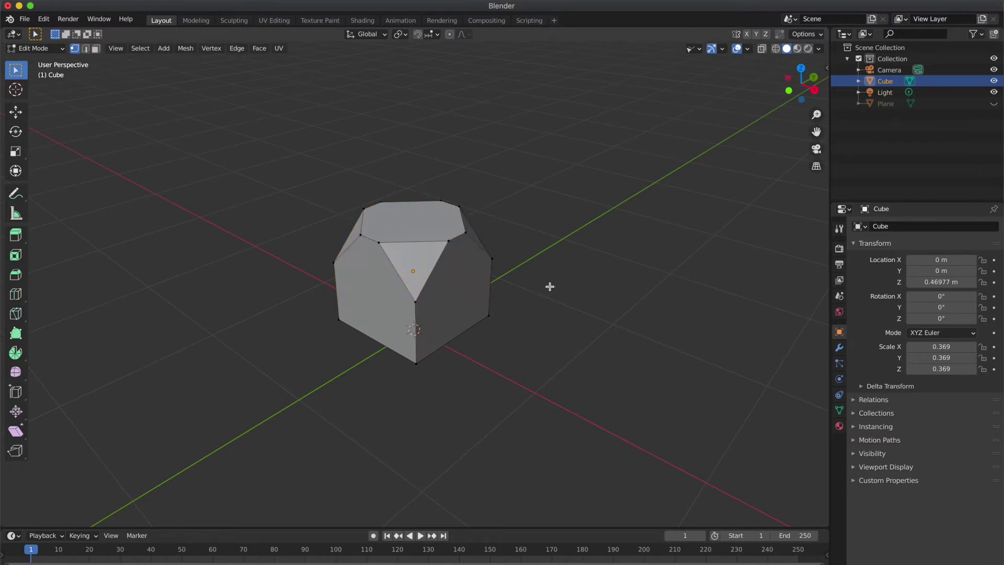
Bisect the whole mesh with a diagonal cut across its bottom corner on the negative X, negative Y side
scroll(550, 286, "right", 5)
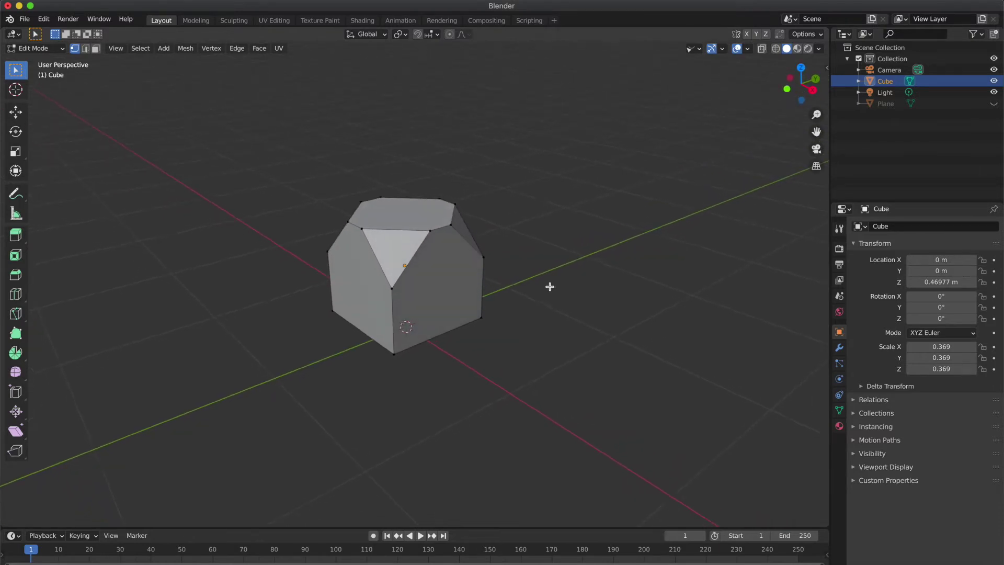
key("a")
left_click_drag(16, 314, 68, 339)
scroll(295, 257, "left", 3)
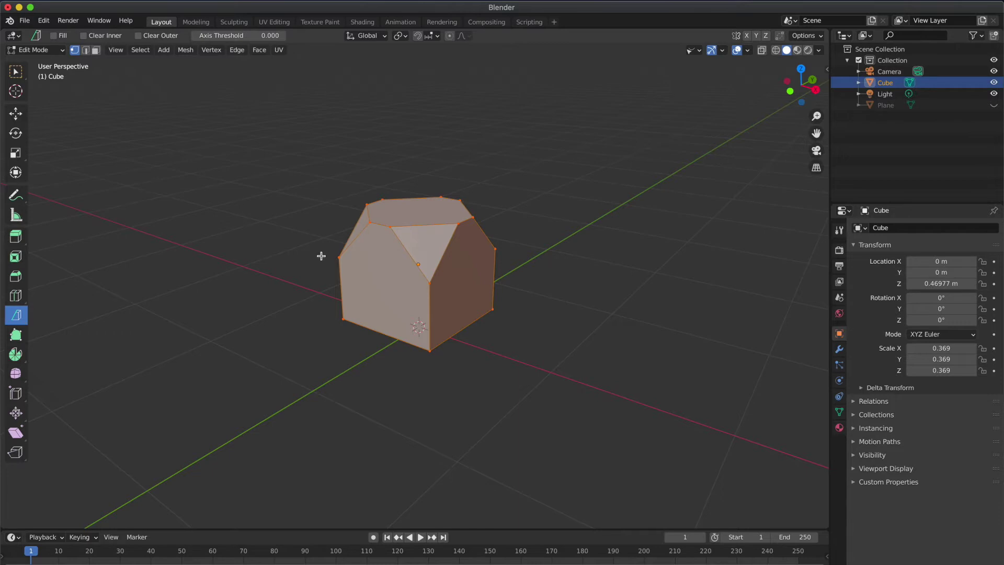
left_click_drag(321, 256, 375, 335)
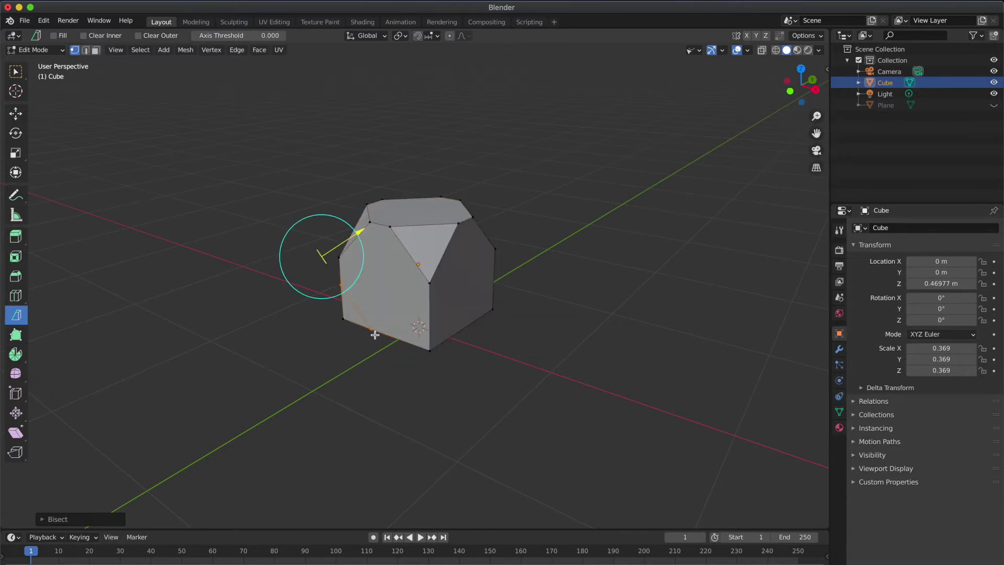
Enable Fill and Clear Inner for the bisect, leaving Clear Outer off, to remove and cap the corner
left_click(87, 520)
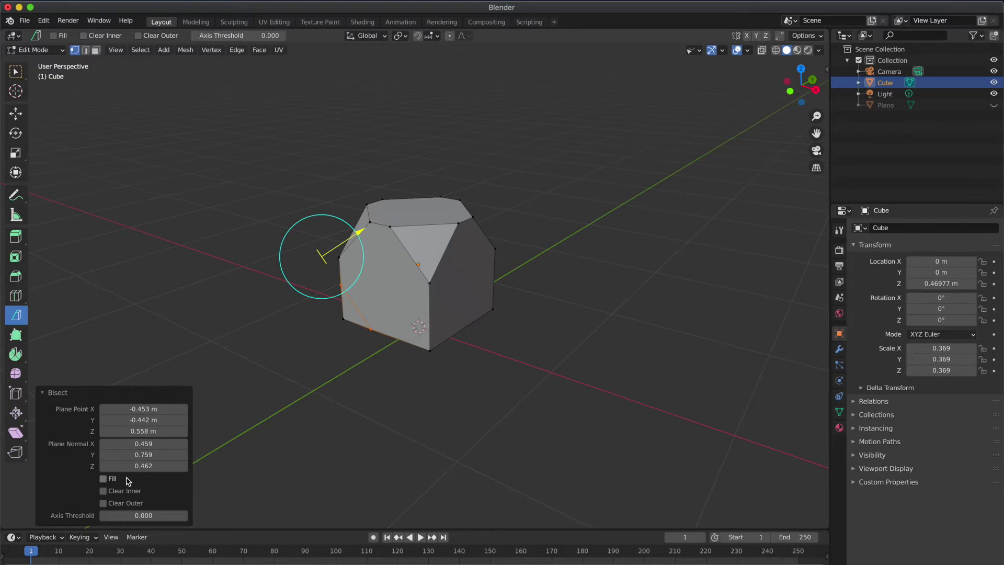
left_click_drag(124, 491, 125, 504)
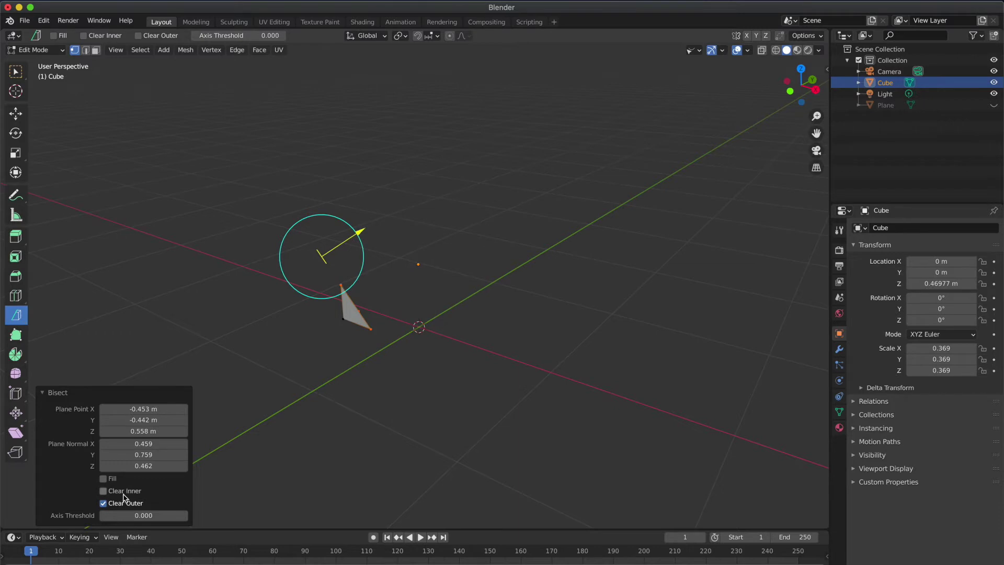
left_click(111, 479)
left_click(120, 503)
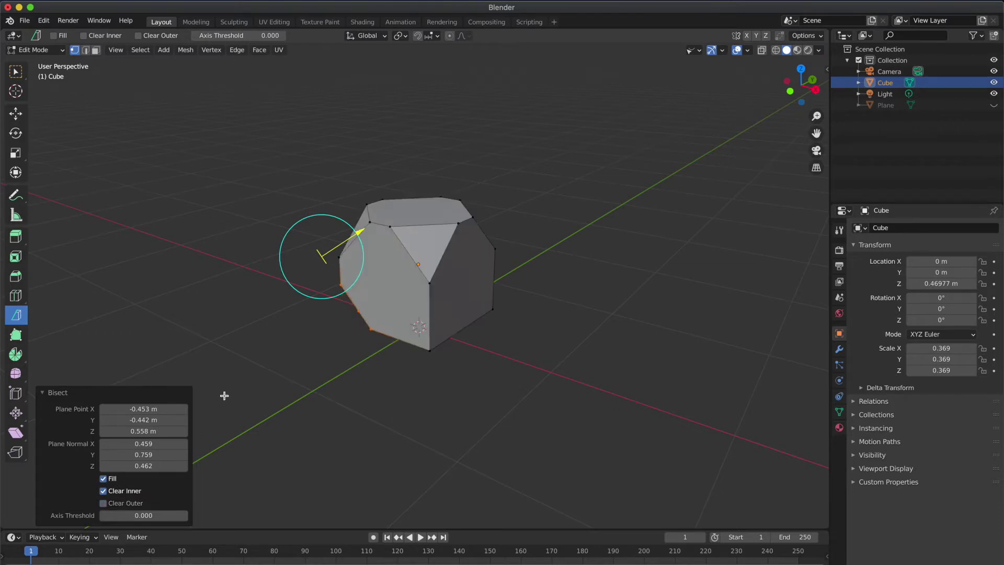
left_click(226, 316)
Bisect the bottom corner on the positive X, negative Y side of the whole mesh with Fill and Clear Inner enabled
scroll(226, 315, "left", 10)
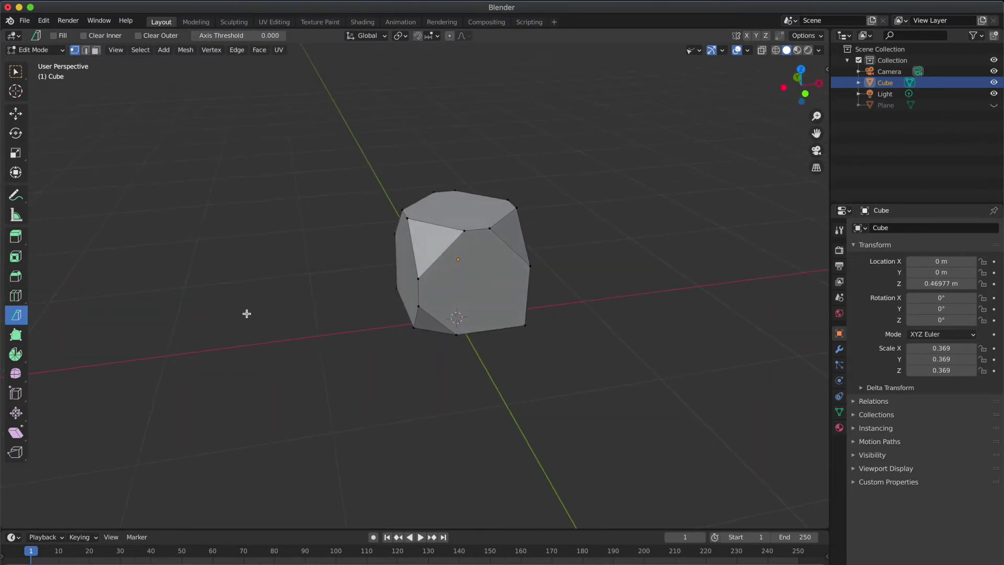
key("a")
left_click_drag(483, 353, 557, 228)
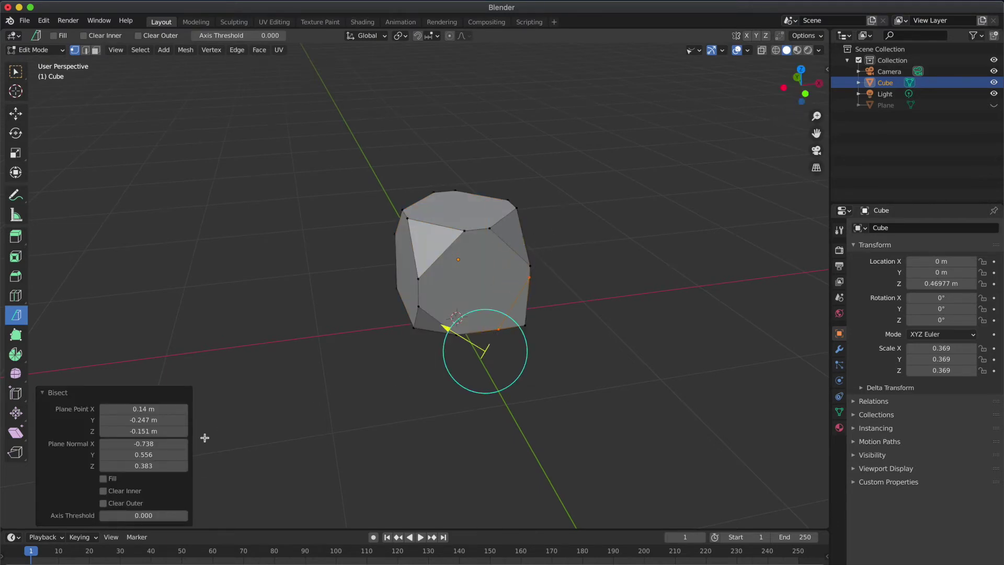
left_click(128, 500)
left_click(114, 478)
left_click(120, 488)
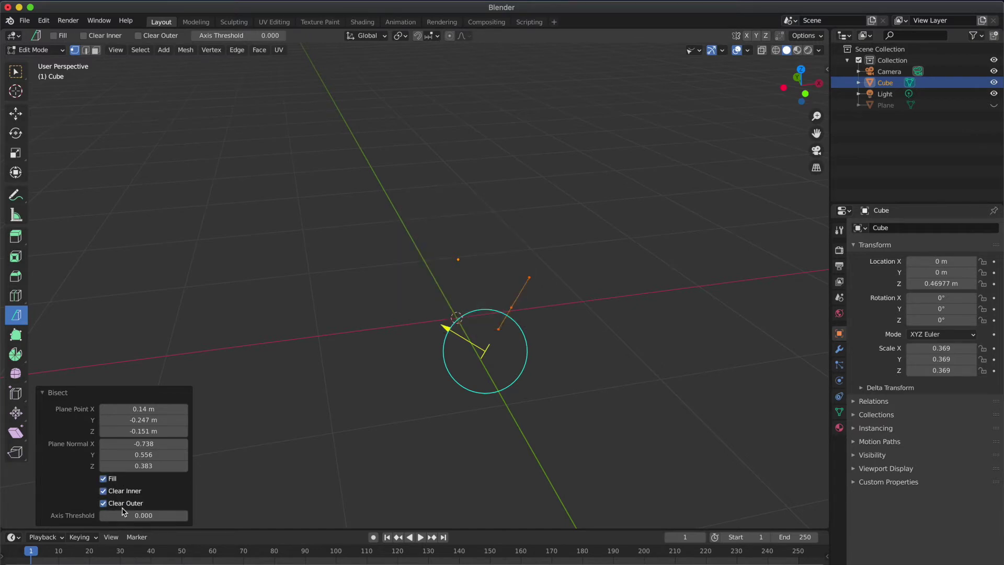
left_click(124, 504)
left_click(291, 392)
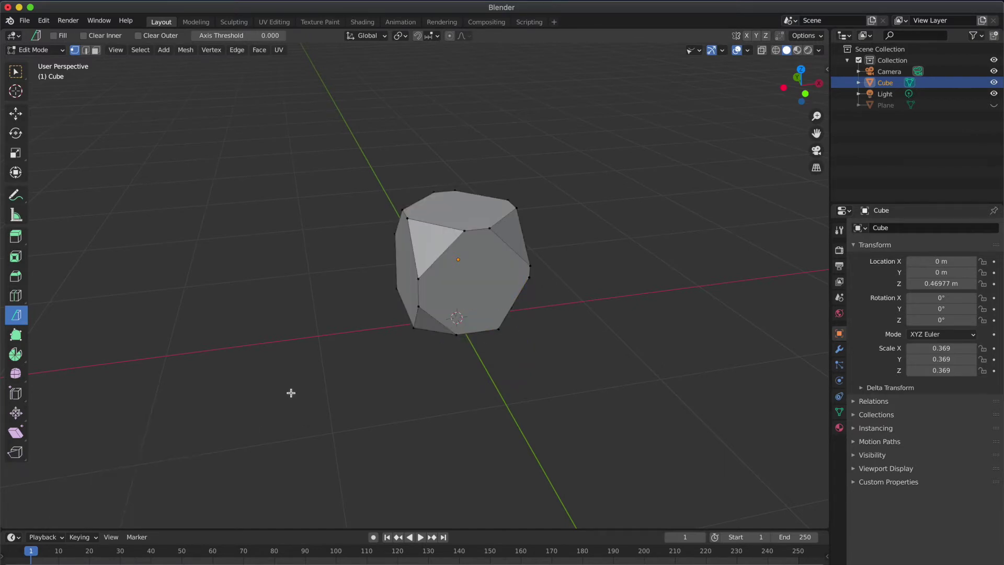
Bisect the bottom corner on the positive X, positive Y side of the whole mesh with Fill and Clear Outer enabled
scroll(291, 392, "right", 10)
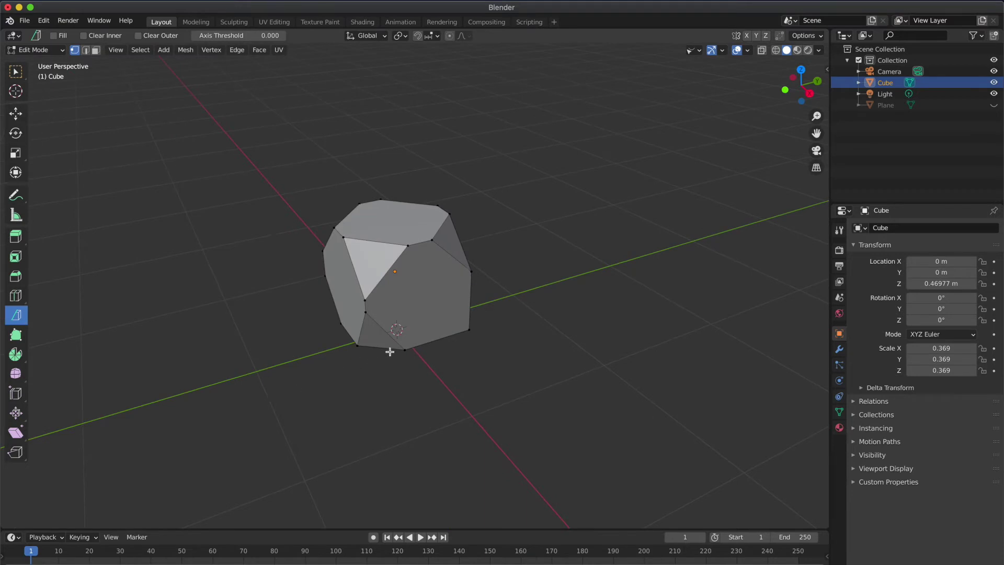
key("a")
left_click_drag(469, 222, 431, 390)
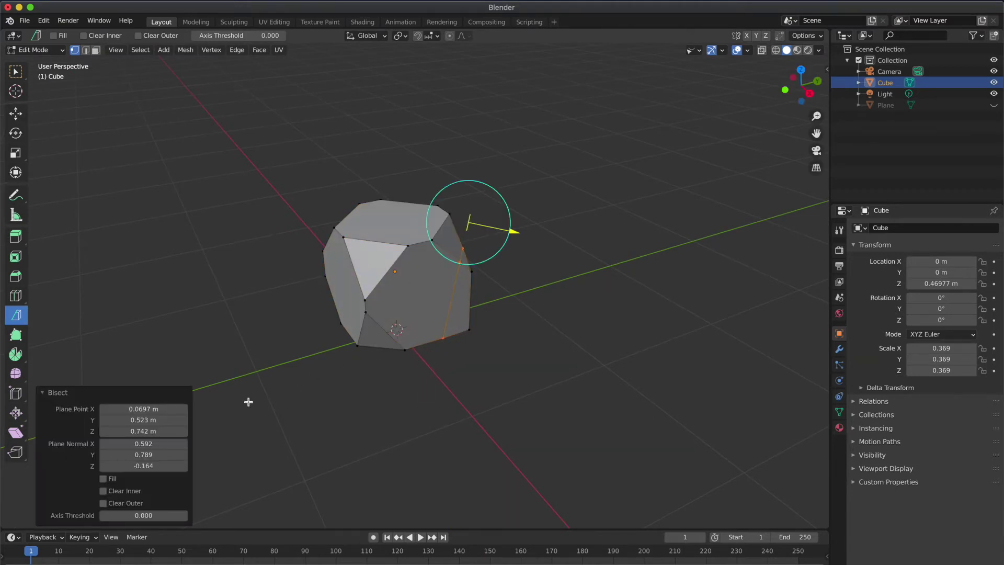
left_click(104, 503)
left_click(116, 478)
left_click(318, 403)
Bisect the last uncut bottom corner of the whole mesh with Fill and Clear Outer enabled
scroll(318, 403, "right", 10)
scroll(318, 403, "right", 10)
key("a")
left_click_drag(429, 177, 402, 358)
left_click(126, 503)
left_click(106, 479)
left_click(280, 399)
Examine the cut corners of the mesh from all sides and from underneath
scroll(280, 399, "right", 10)
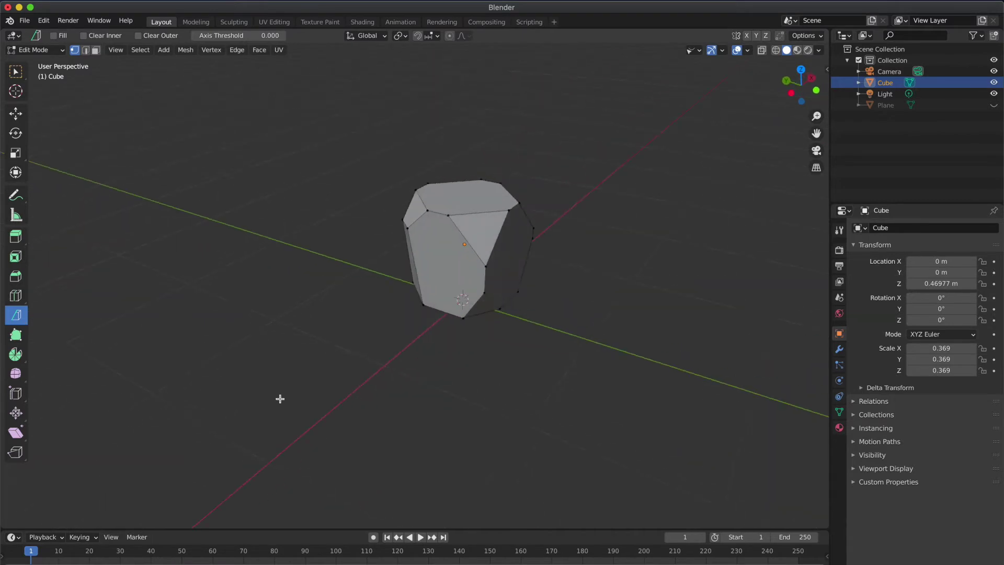
scroll(280, 399, "right", 10)
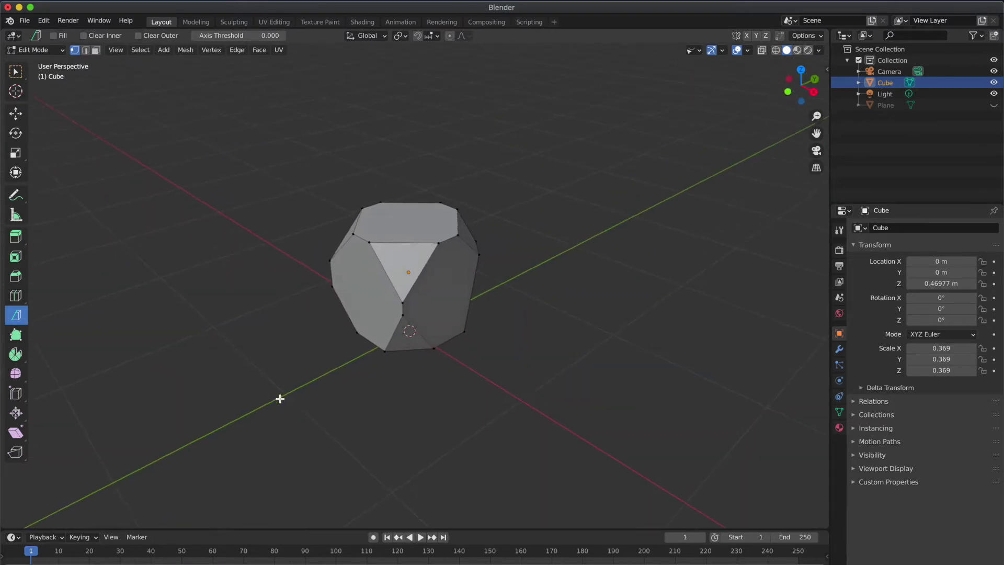
scroll(280, 399, "right", 10)
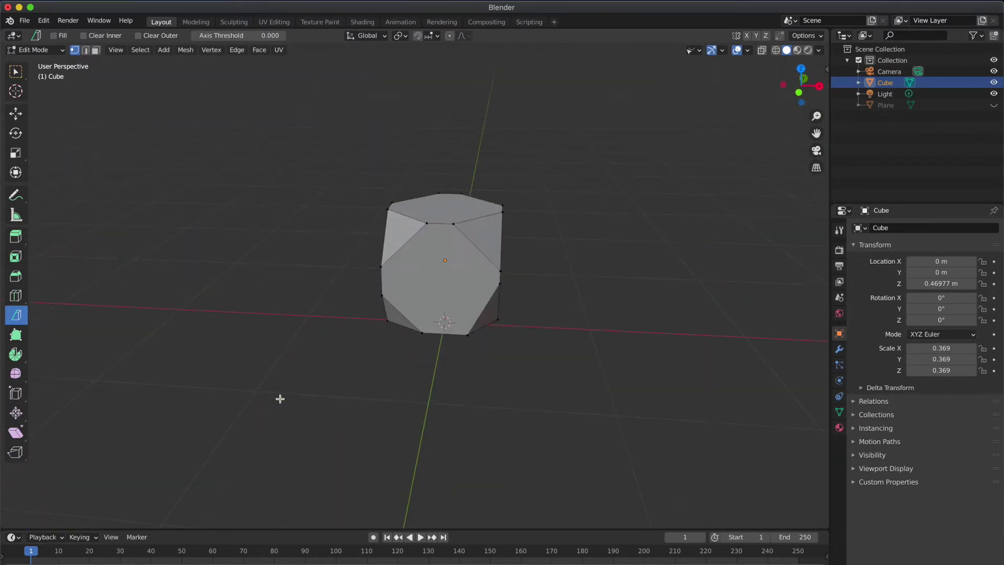
scroll(280, 399, "right", 10)
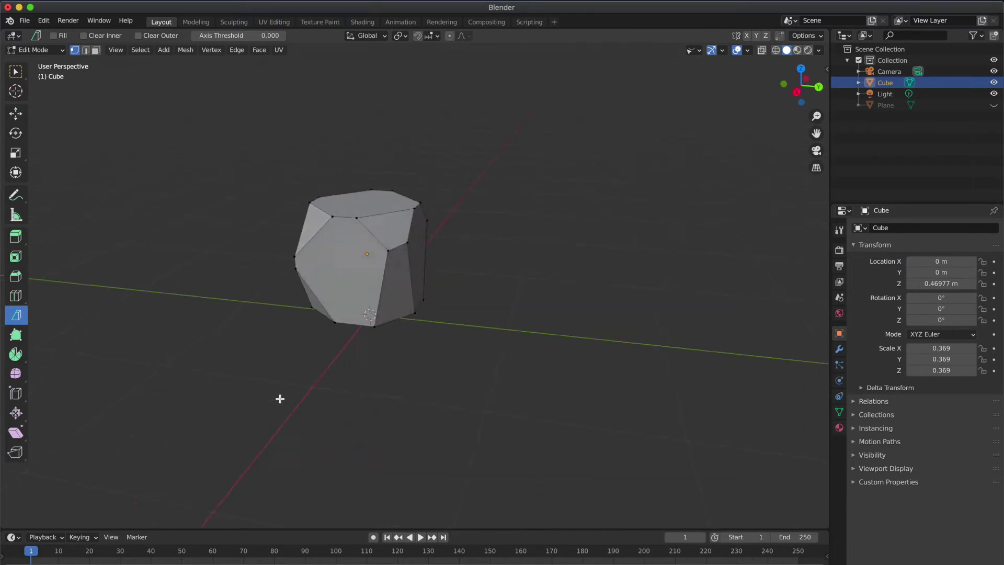
scroll(279, 399, "right", 8)
scroll(280, 399, "left", 3)
scroll(279, 399, "left", 10)
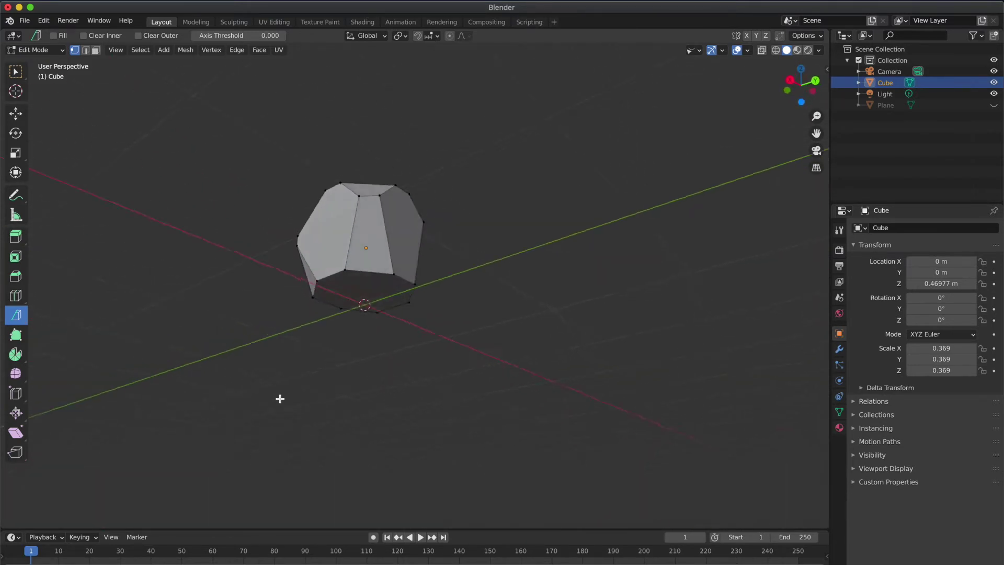
scroll(280, 399, "left", 10)
scroll(280, 399, "left", 10)
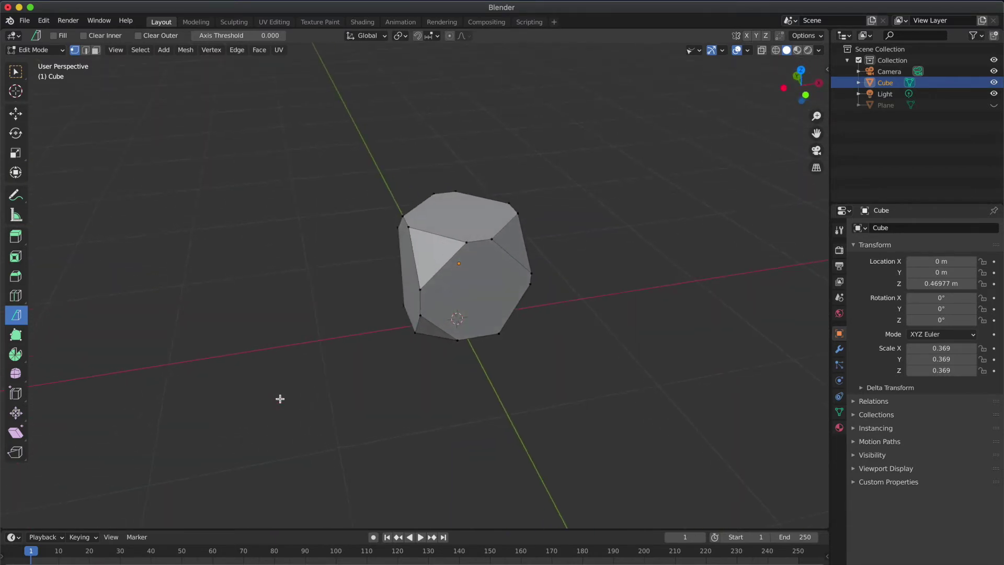
Vertex-bevel a corner vertex at the lower rim of the mesh by about 0.48 m
key("Tab")
scroll(279, 399, "left", 10)
key("Tab")
scroll(441, 332, "left", 10)
scroll(441, 333, "right", 2)
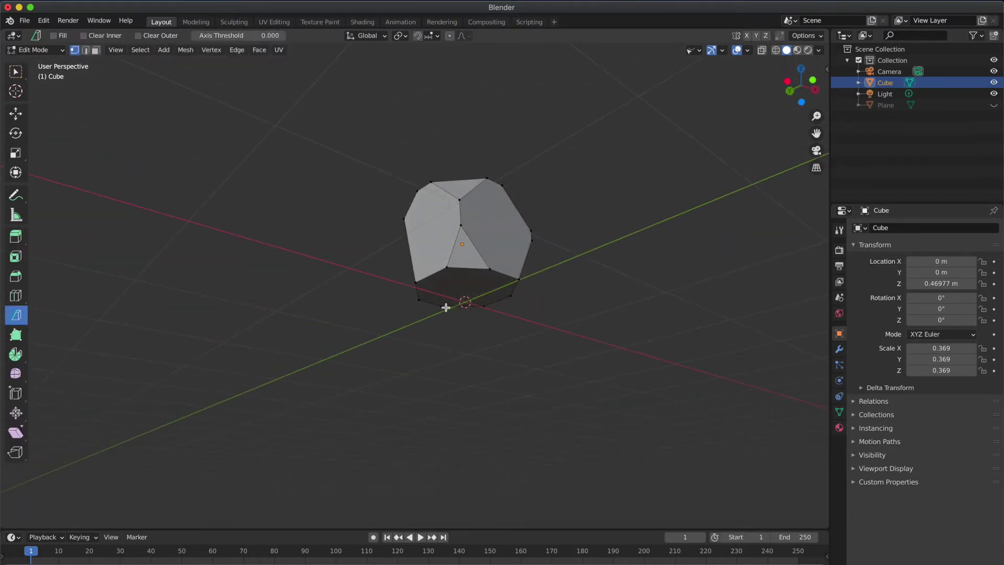
key("ctrl+shift+b")
left_click(464, 280)
Vertex-bevel the next lower-rim vertex, on a neighbouring corner, by about 0.623 m
scroll(469, 281, "right", 2)
scroll(468, 280, "right", 3)
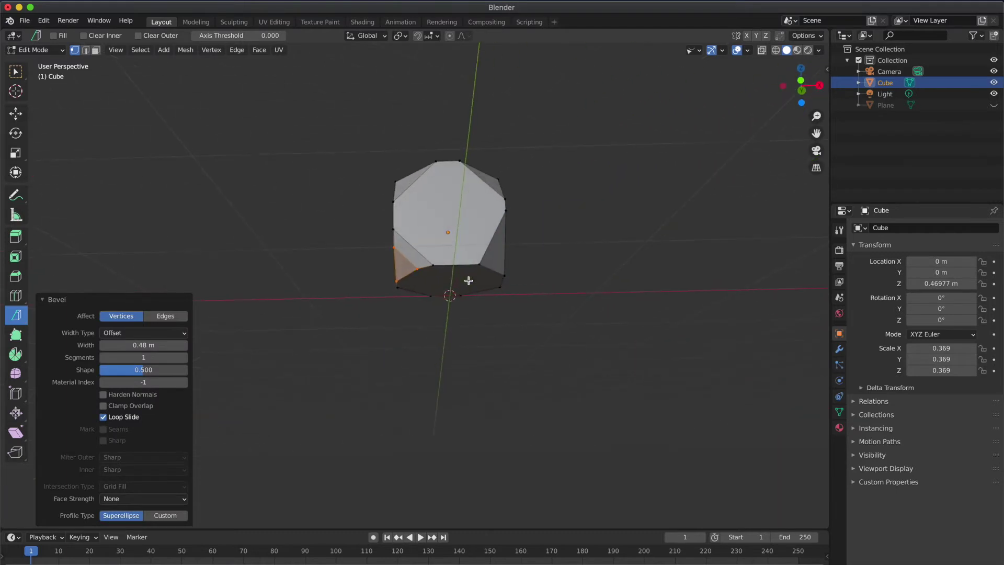
left_click(480, 258)
key("ctrl+shift+b")
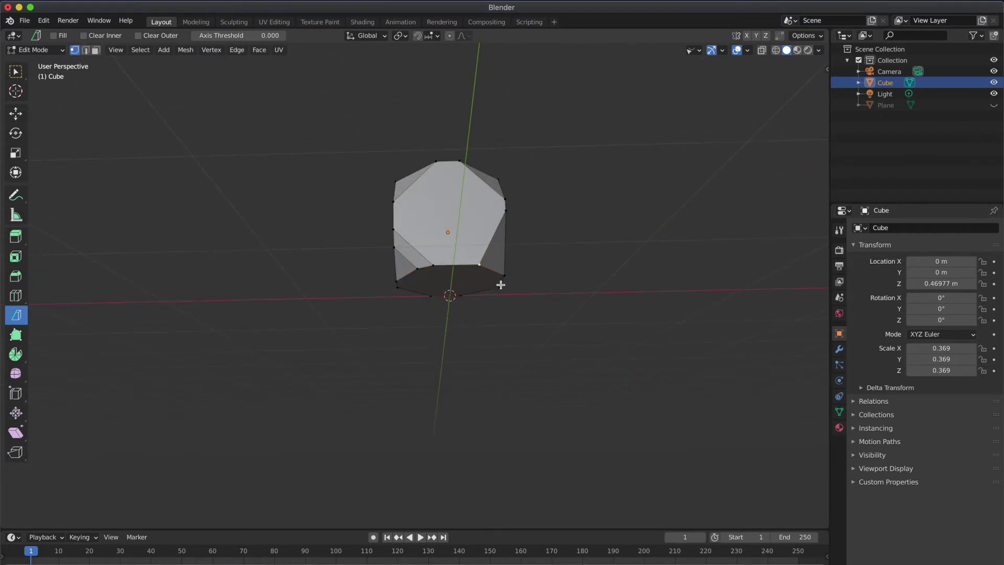
left_click(509, 291)
Vertex-bevel the lower point of an upper corner facet by about 0.645 m
scroll(509, 292, "right", 4)
scroll(510, 293, "right", 2)
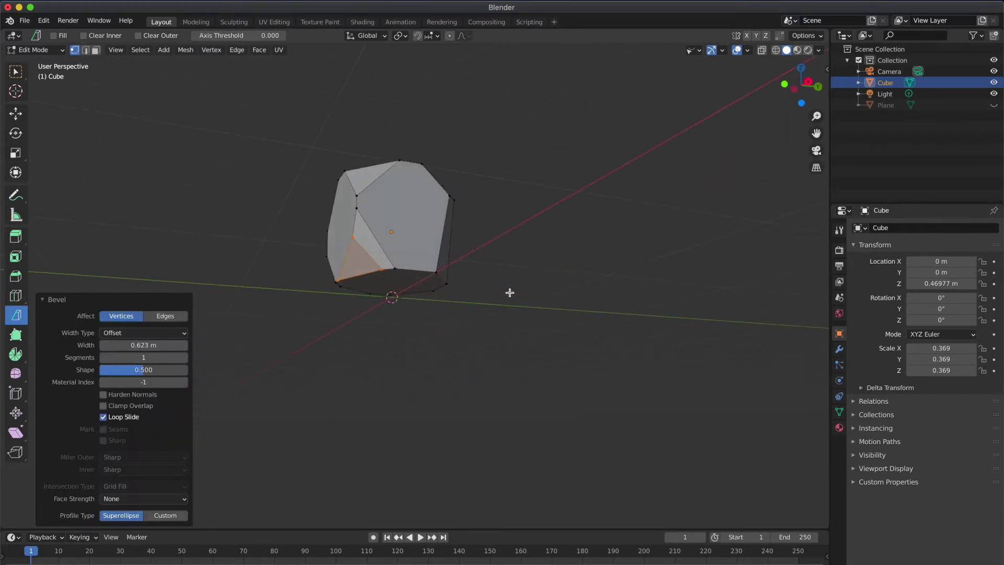
left_click(496, 293)
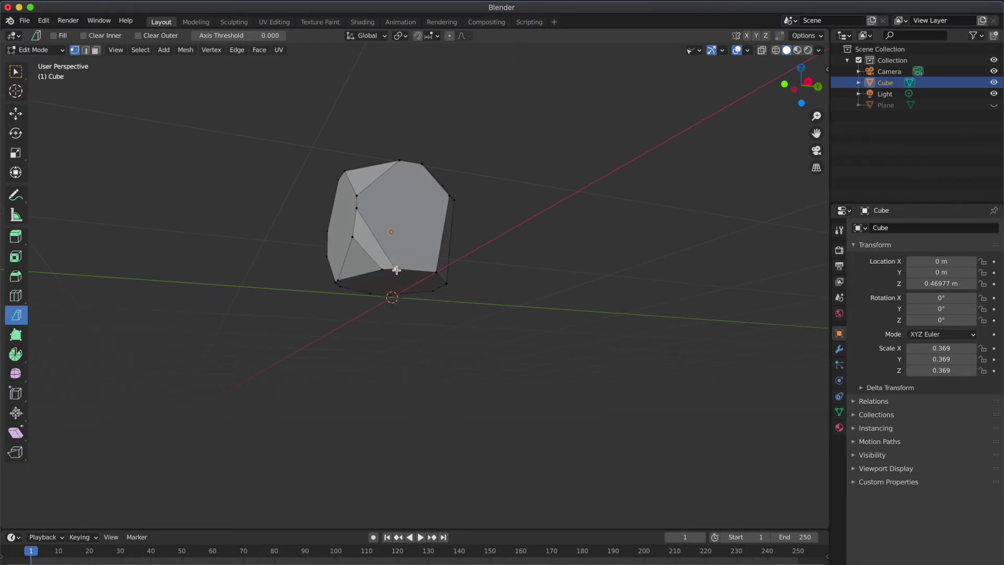
scroll(430, 266, "right", 3)
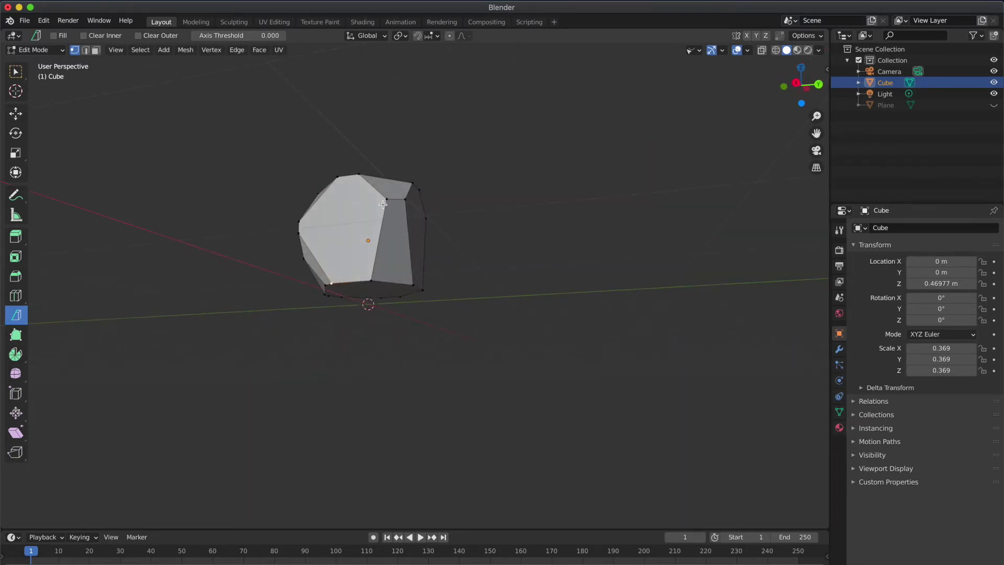
left_click_drag(406, 229, 422, 244)
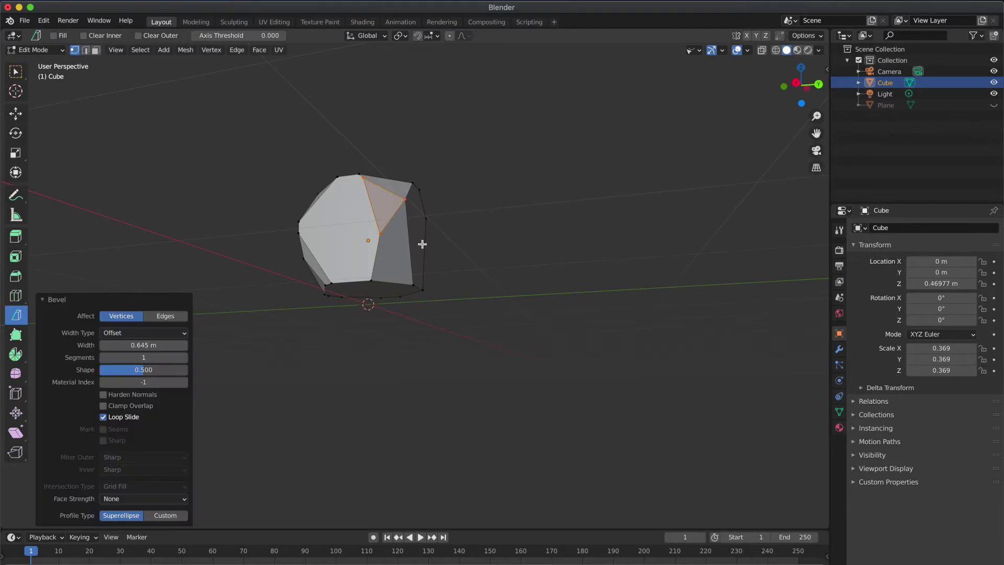
Vertex-bevel the lower point of the next upper corner facet by about 0.387 m
scroll(423, 244, "right", 3)
scroll(422, 244, "right", 3)
left_click(411, 217)
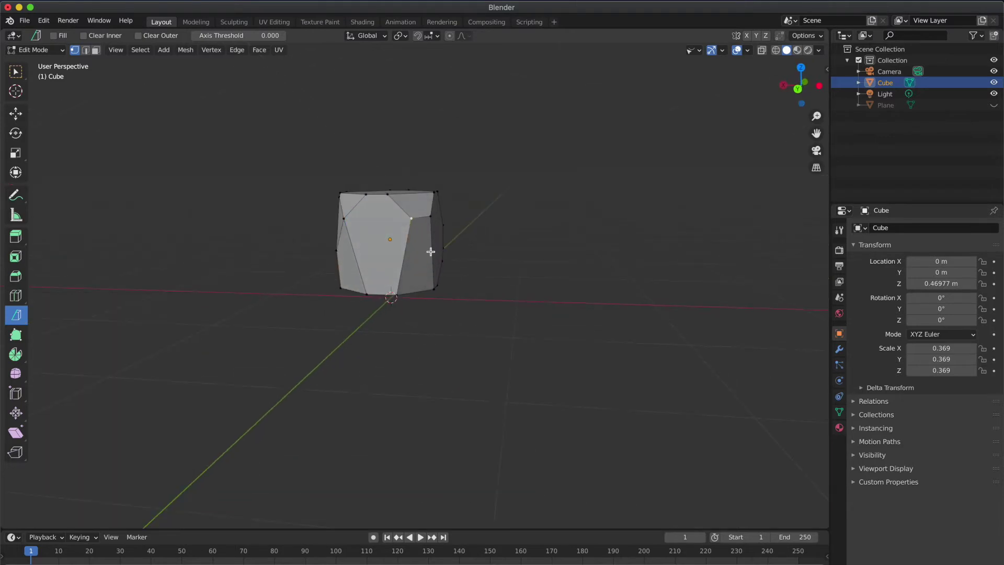
left_click_drag(431, 252, 455, 270)
key("ctrl+z")
Vertex-bevel the third upper corner facet's lower point by about 0.407 m and move the new facet up about 0.053 m in Z
scroll(455, 269, "right", 5)
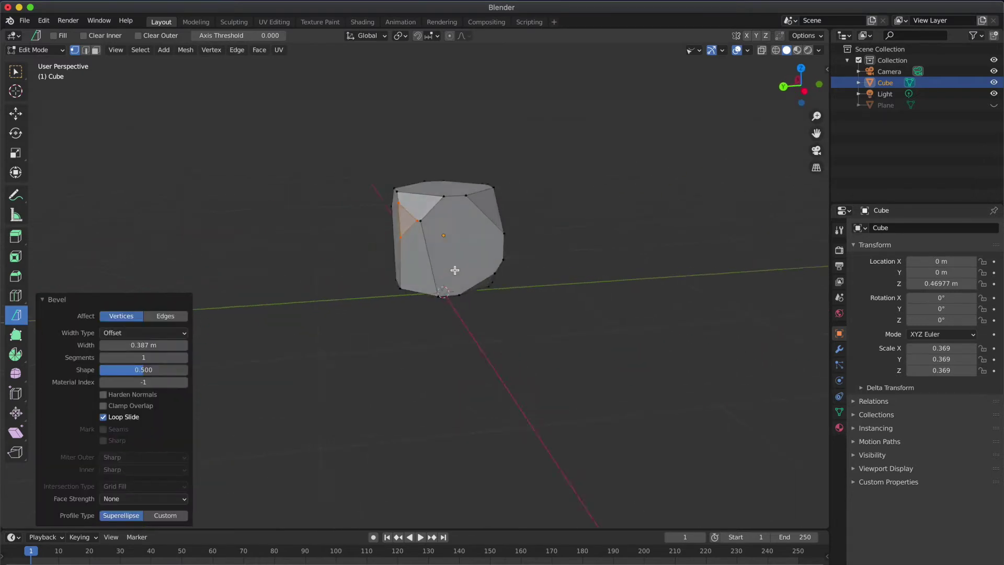
scroll(505, 237, "right", 6)
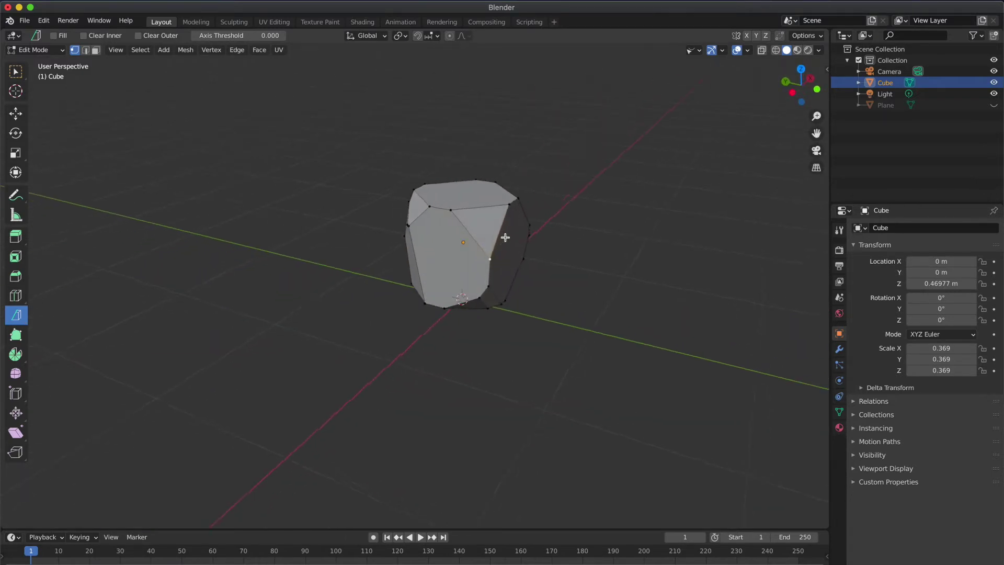
left_click_drag(510, 247, 522, 248)
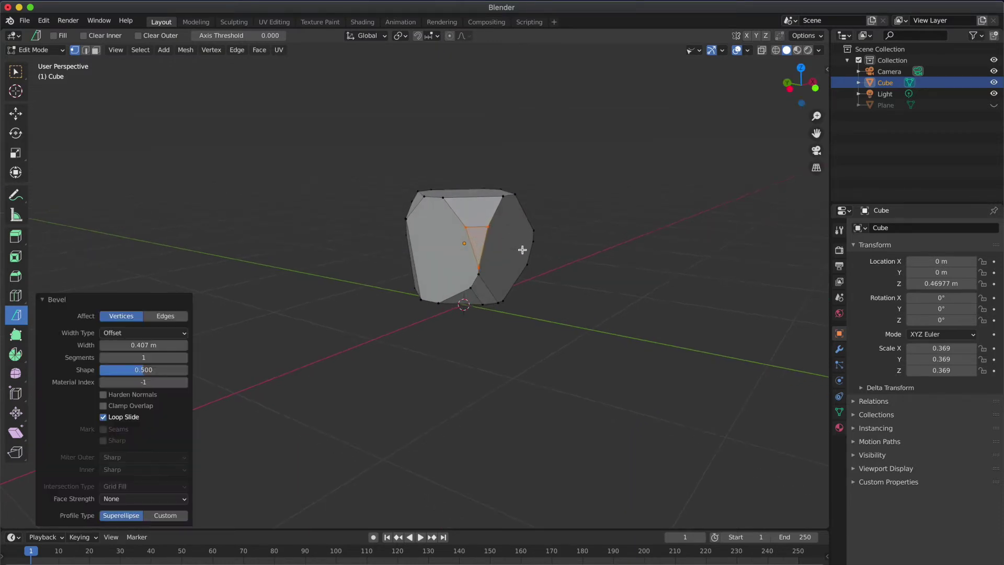
key("g")
left_click(522, 241)
Raise the last upper corner facet's lower vertex about 0.126 m in Z and vertex-bevel it by about 0.416 m
scroll(520, 241, "right", 10)
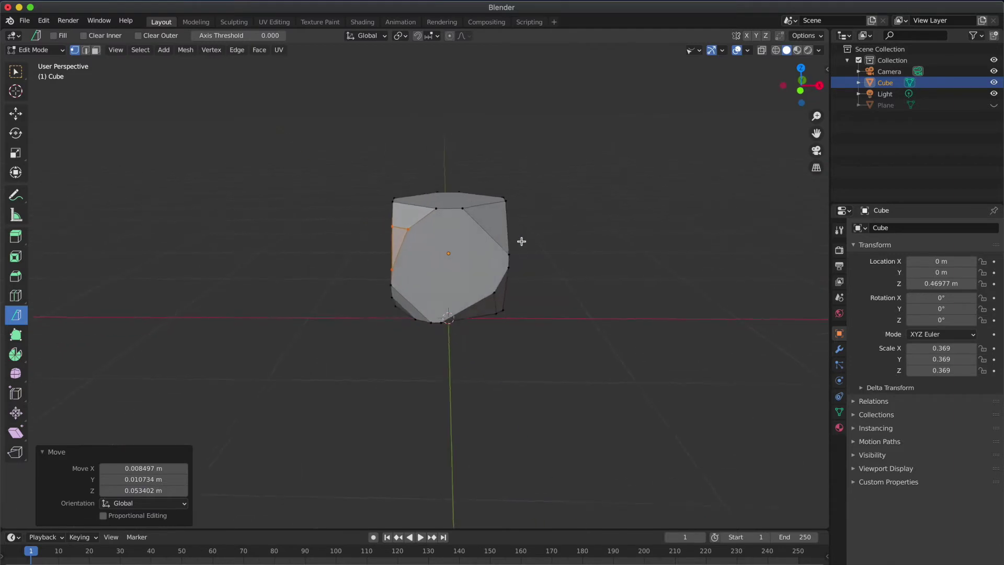
left_click(469, 250)
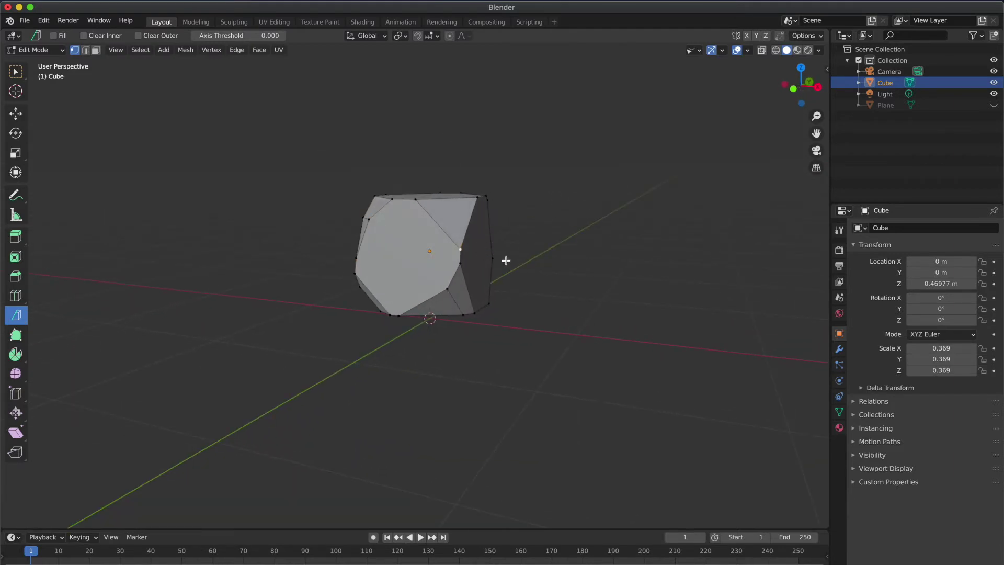
key("g")
left_click(504, 239)
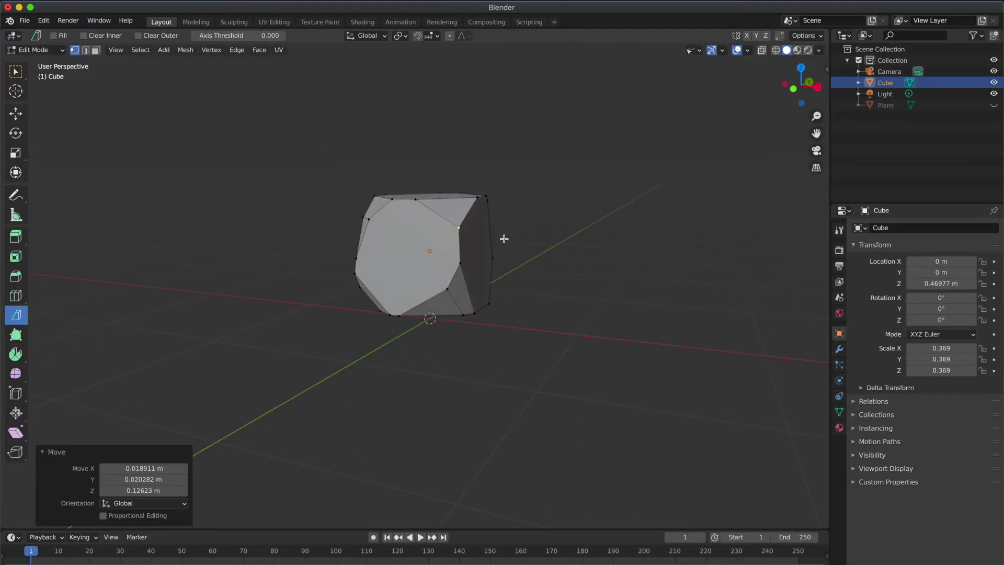
key("ctrl+shift+b")
left_click(518, 242)
Vertex-bevel another vertex on the lower rim by about 0.512 m
scroll(518, 243, "right", 5)
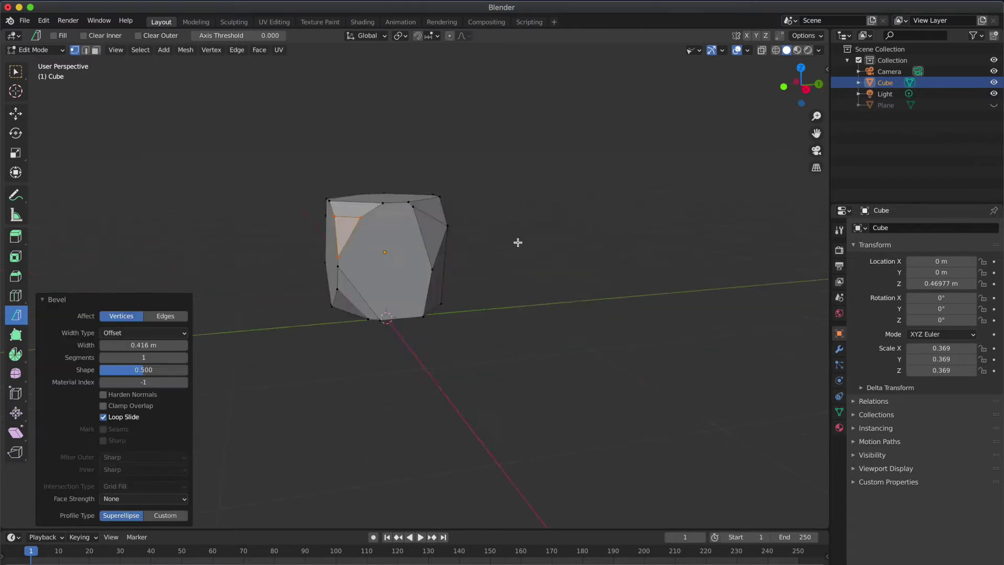
scroll(517, 240, "right", 5)
scroll(518, 241, "down", 5)
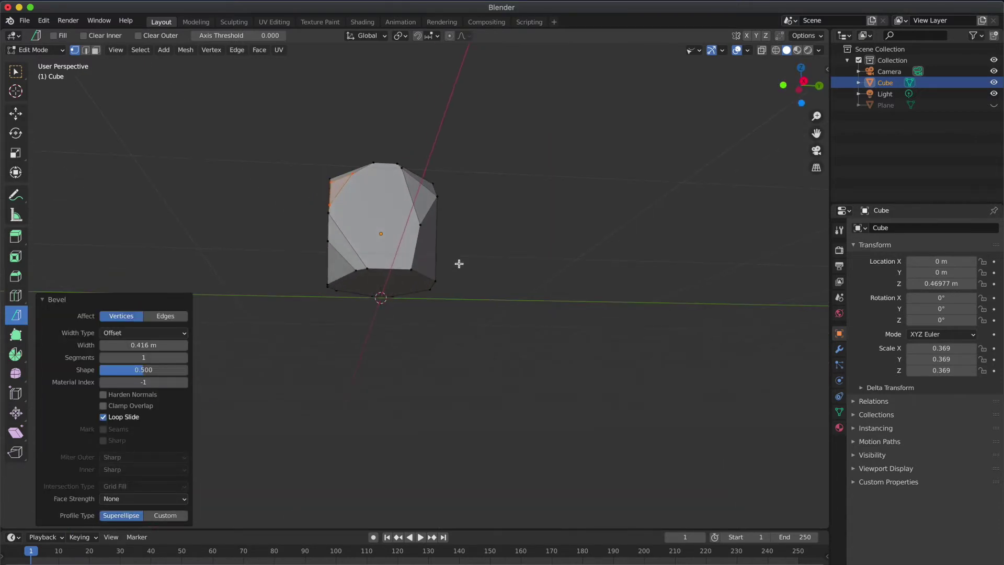
left_click(409, 268)
key("ctrl+shift+b")
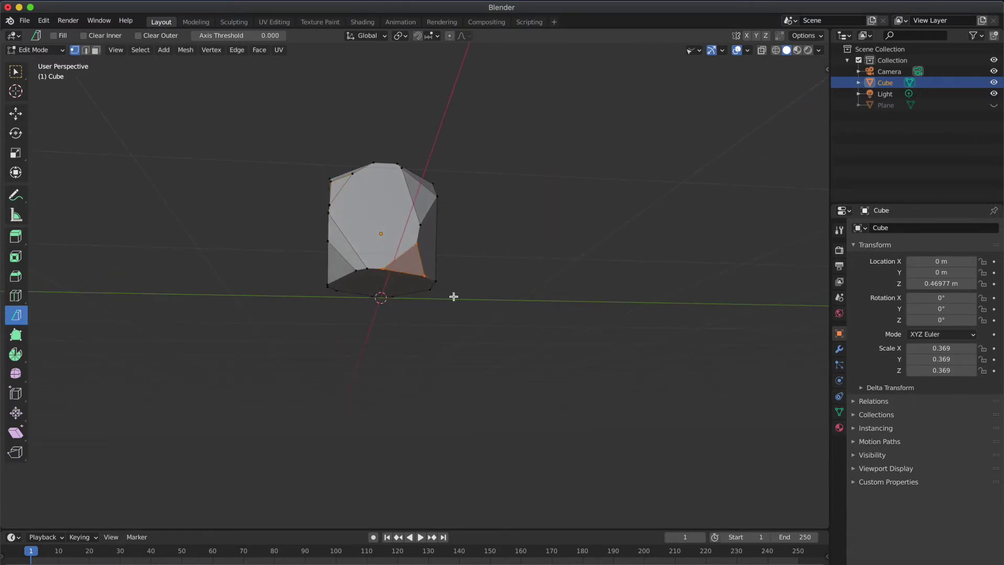
left_click(455, 294)
Vertex-bevel the remaining lower-rim corner vertex and raise the new facet's top vertex about 0.107 m in Z
scroll(455, 295, "right", 5)
scroll(454, 296, "right", 5)
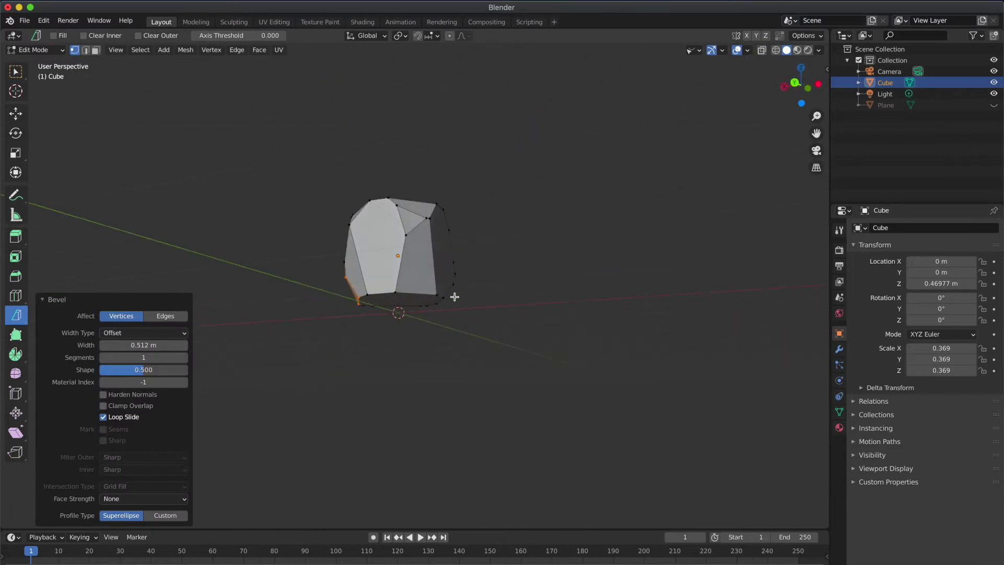
left_click(405, 297)
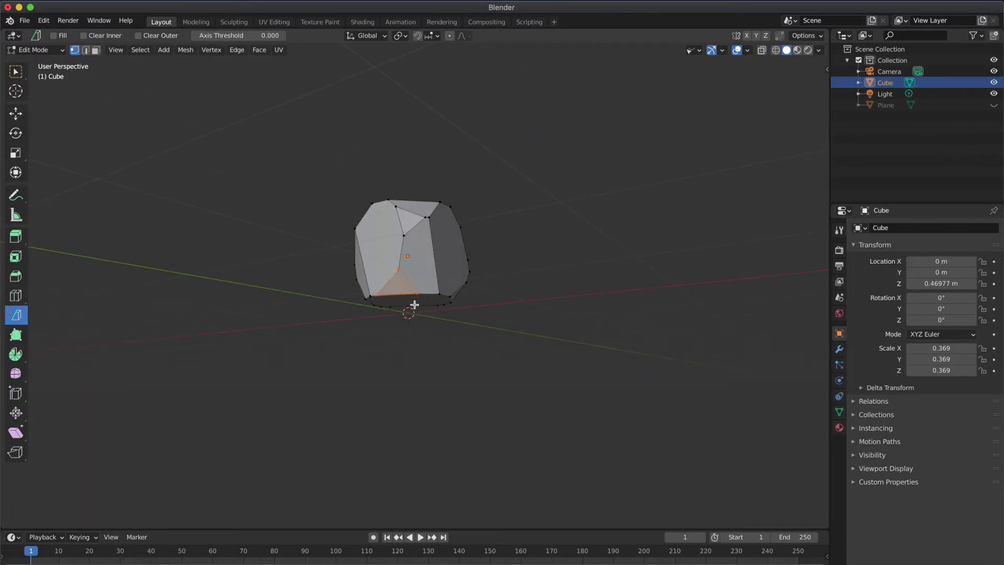
left_click(414, 305)
left_click(399, 273)
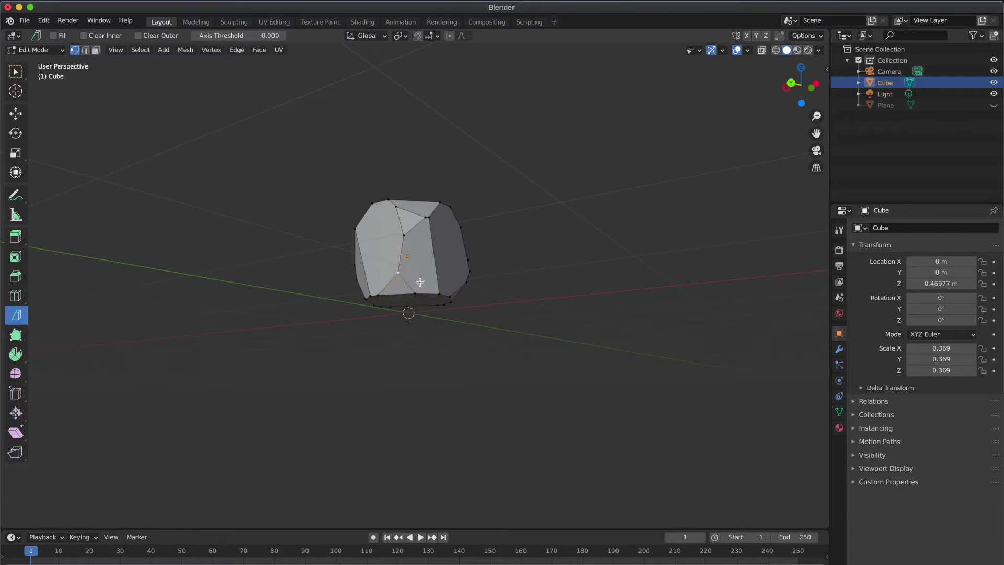
key("g")
left_click(422, 270)
Examine the beveled facets of the mesh from the sides, from underneath and from above
scroll(422, 269, "right", 5)
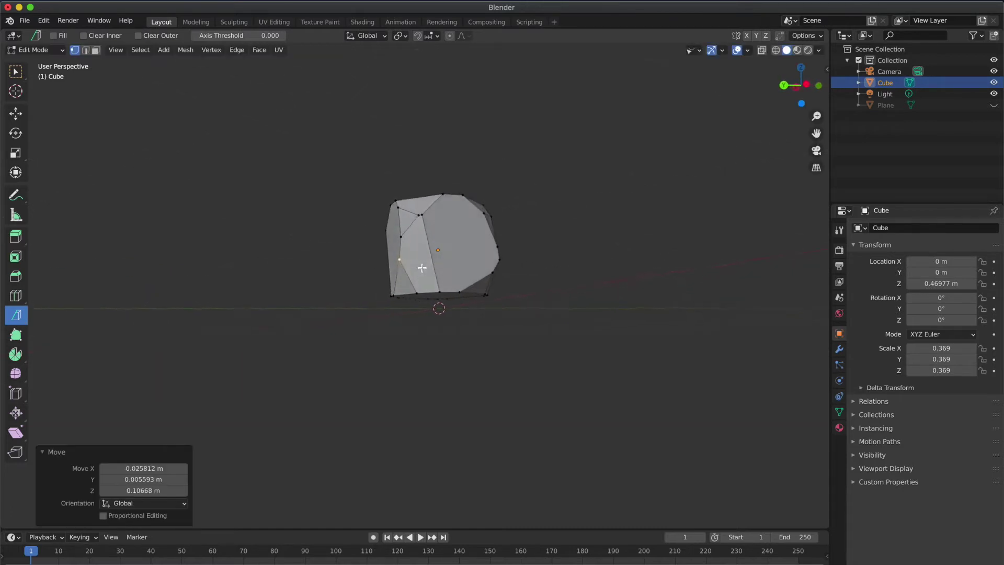
scroll(422, 268, "down", 10)
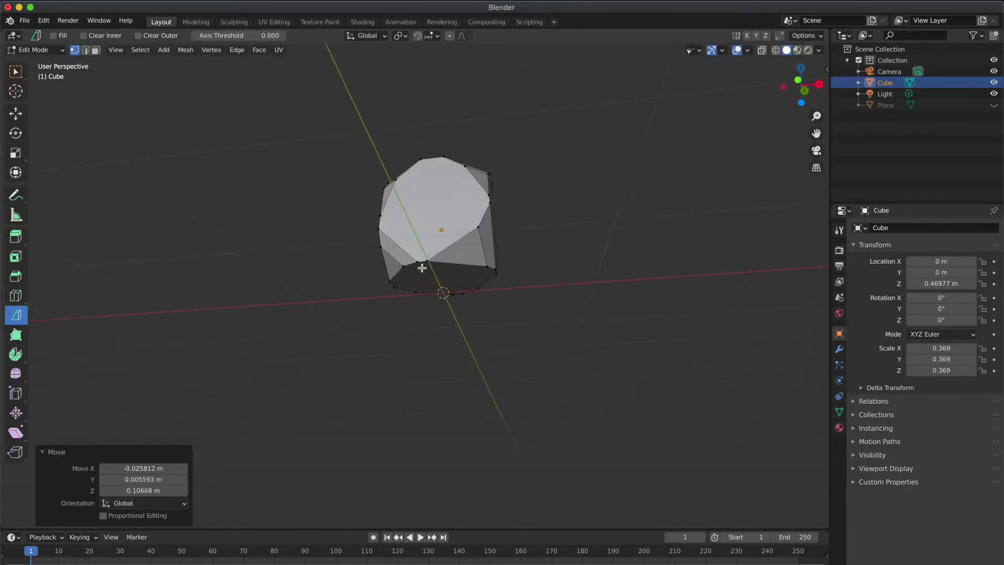
scroll(422, 268, "down", 10)
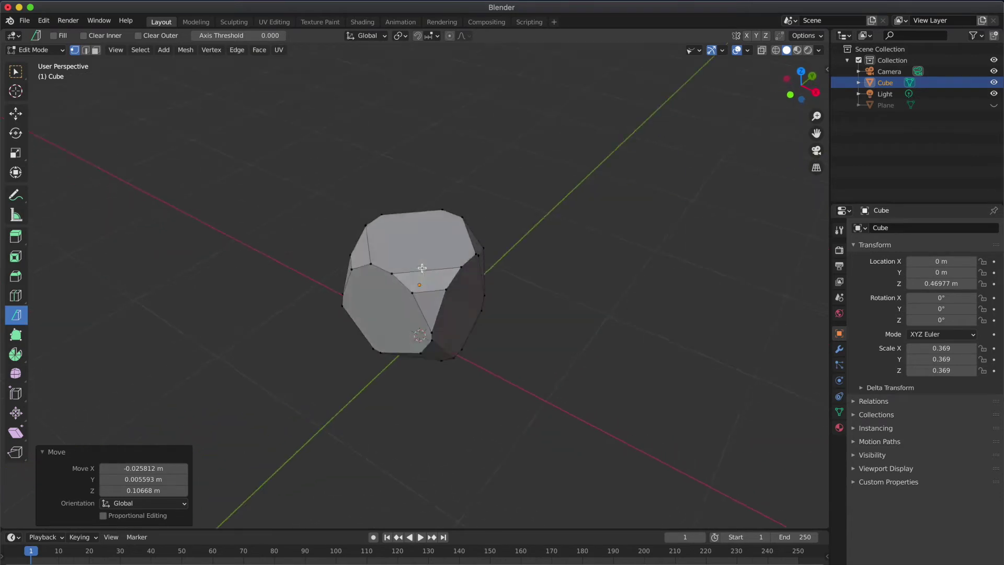
scroll(422, 267, "down", 3)
left_click(408, 285)
scroll(449, 270, "down", 5)
scroll(451, 268, "down", 8)
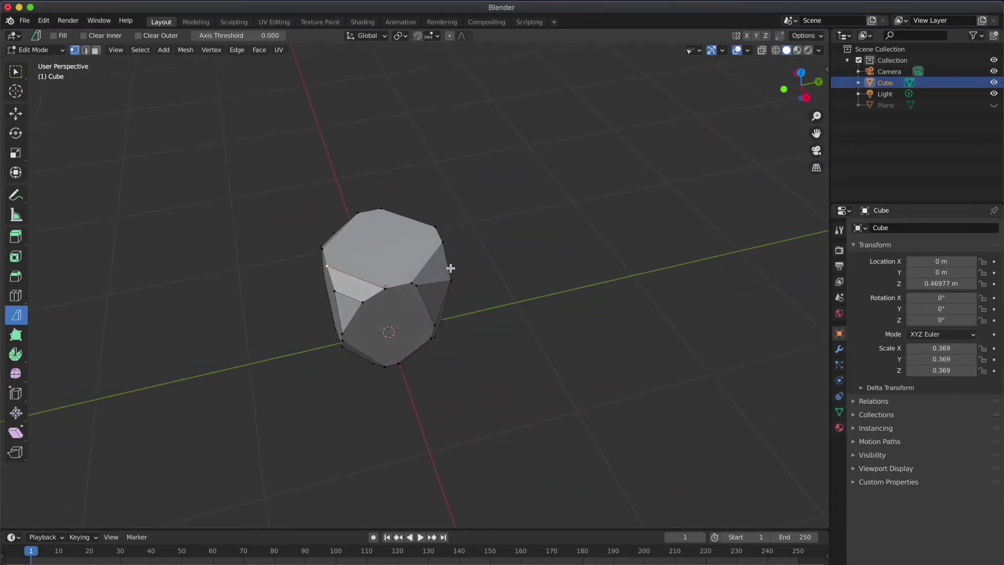
scroll(450, 268, "down", 8)
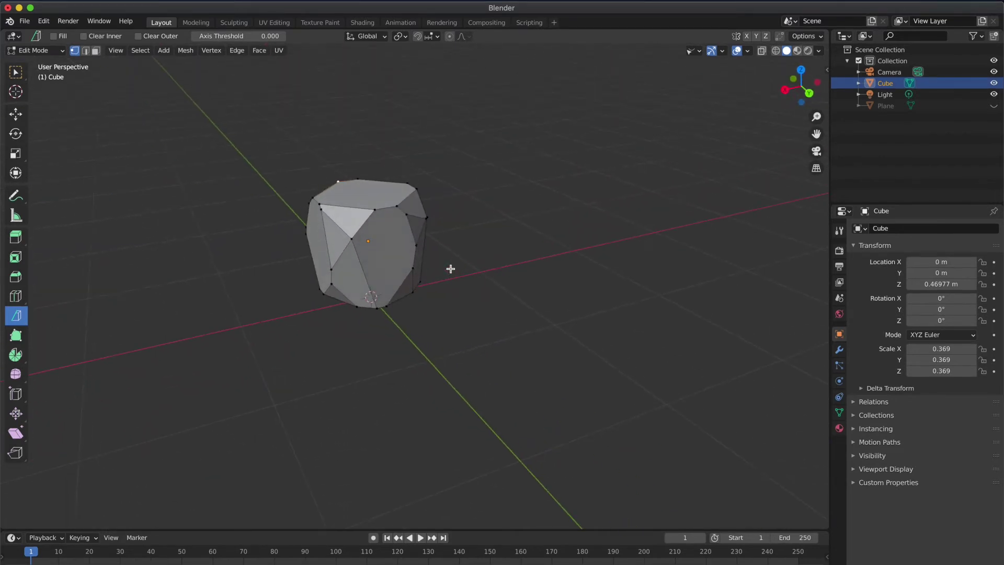
Select the top face and scale it to about 0.618 with proportional editing enabled at a size of 0.5
key("3")
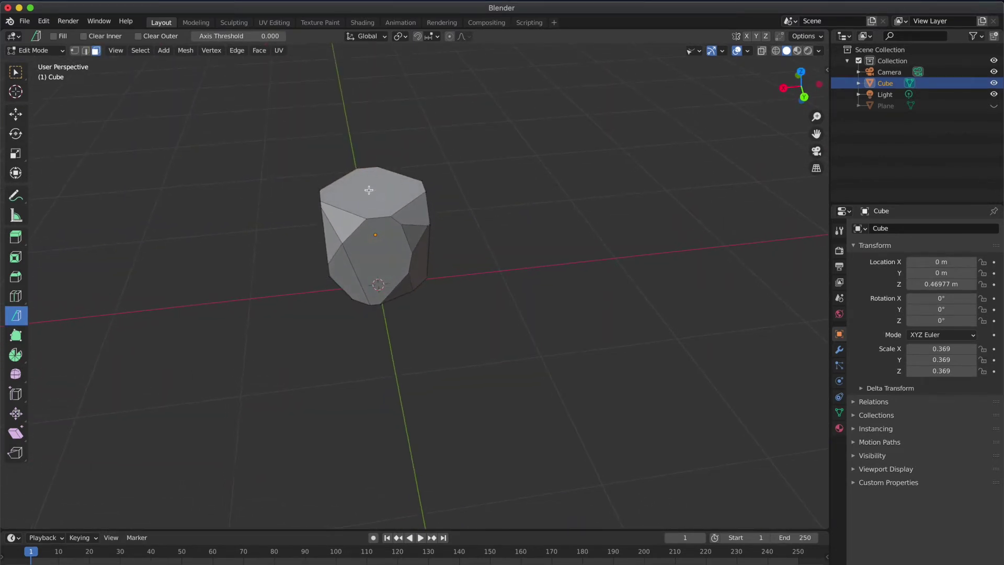
left_click(369, 190)
scroll(369, 190, "down", 2)
left_click(450, 37)
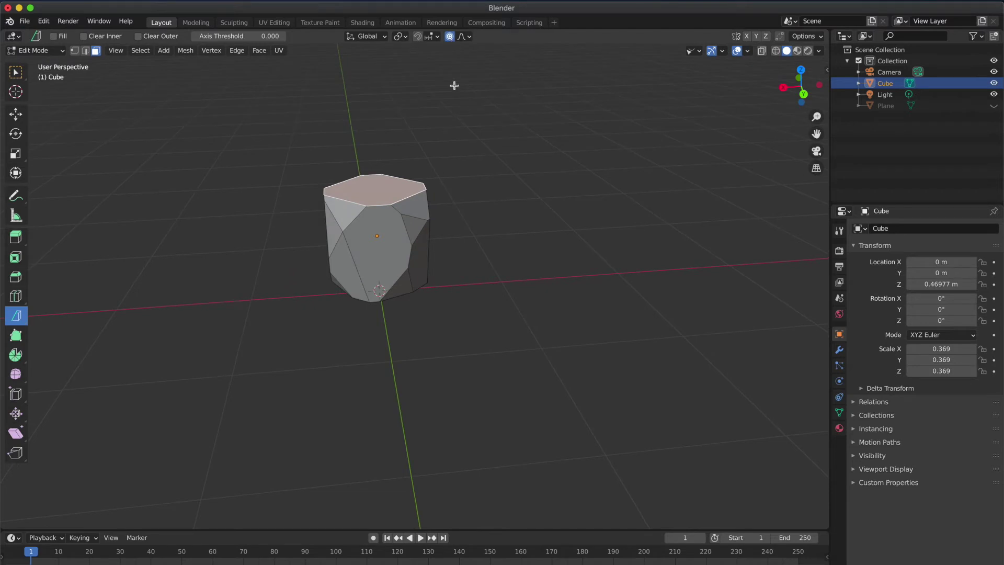
key("s")
scroll(463, 229, "up", 7)
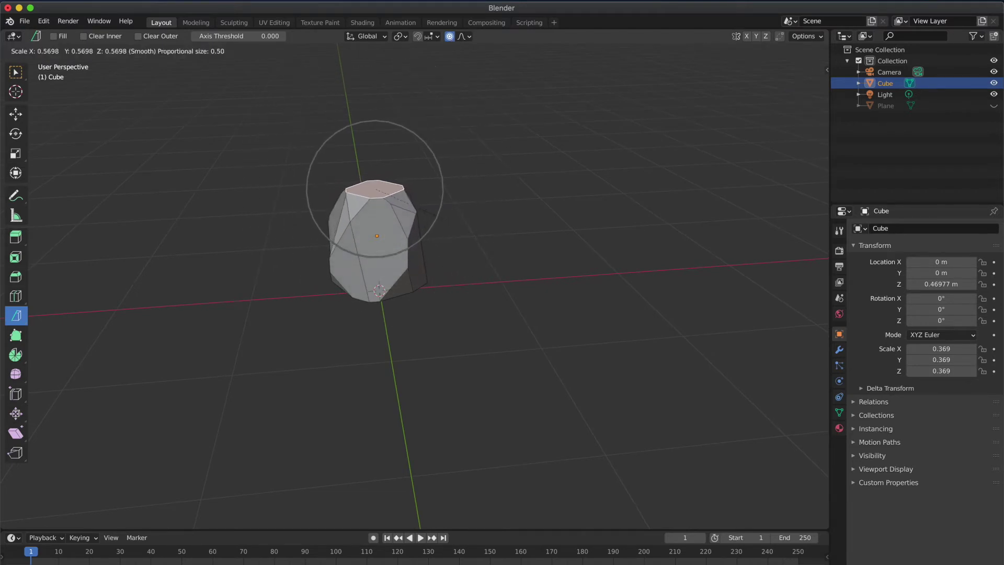
left_click(433, 215)
Rotate the top face about 12.8° around Y and shift it about 0.054 m along X with proportional editing
key("r")
key("y")
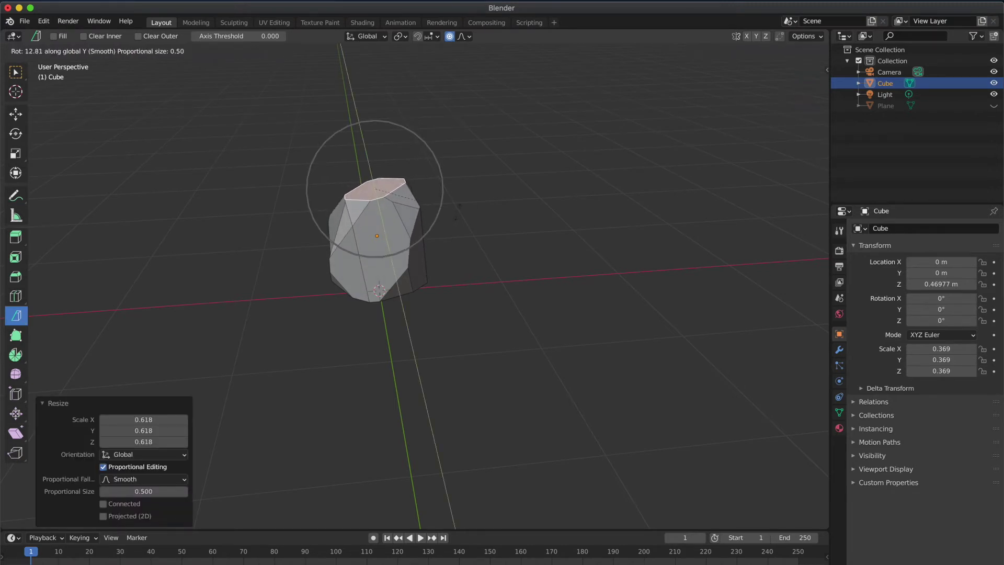
left_click(458, 213)
key("g")
key("x")
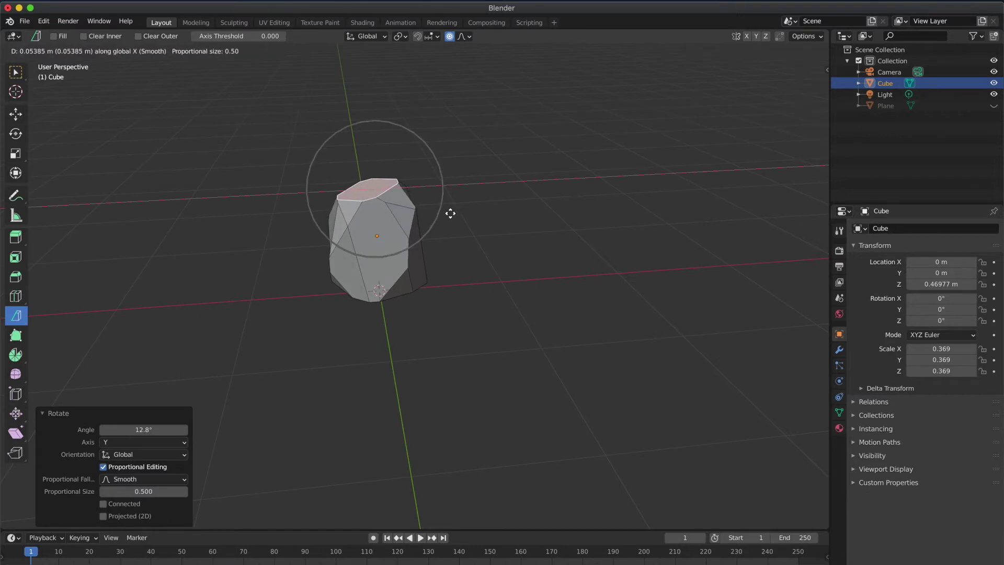
left_click(450, 213)
Leave mesh editing and stretch the whole object along Z by a factor of about 2.336
key("Tab")
scroll(450, 214, "left", 10)
scroll(452, 217, "left", 12)
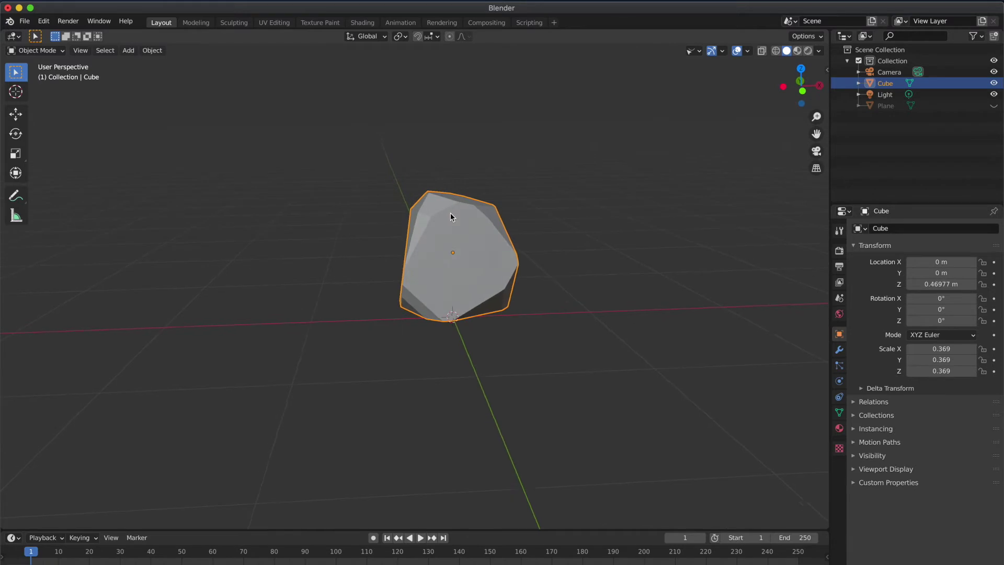
scroll(452, 217, "left", 12)
scroll(453, 217, "left", 6)
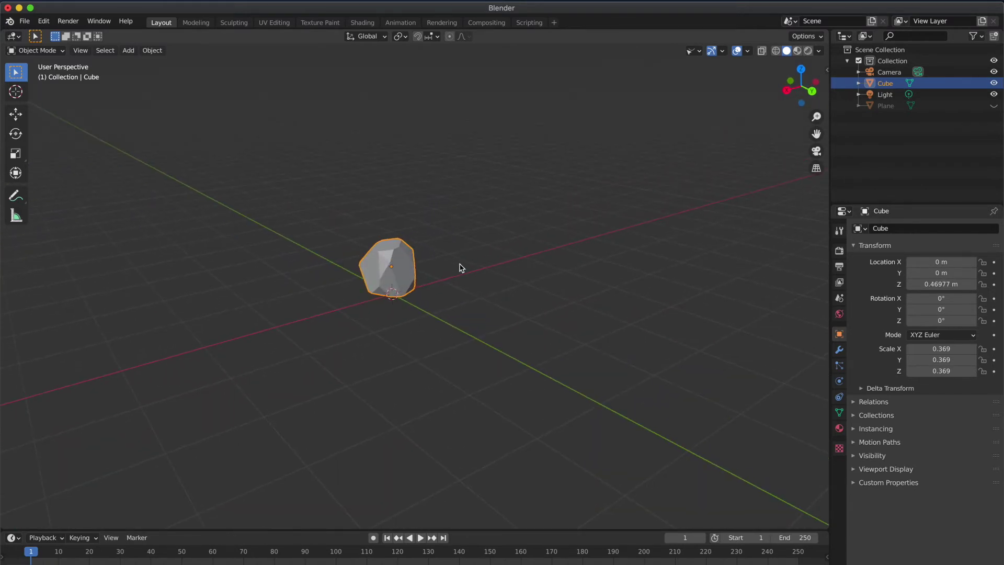
key("s")
key("z")
left_click(486, 397)
Raise the stretched object about 0.54 m along Z so its base sits at ground level
key("g")
key("z")
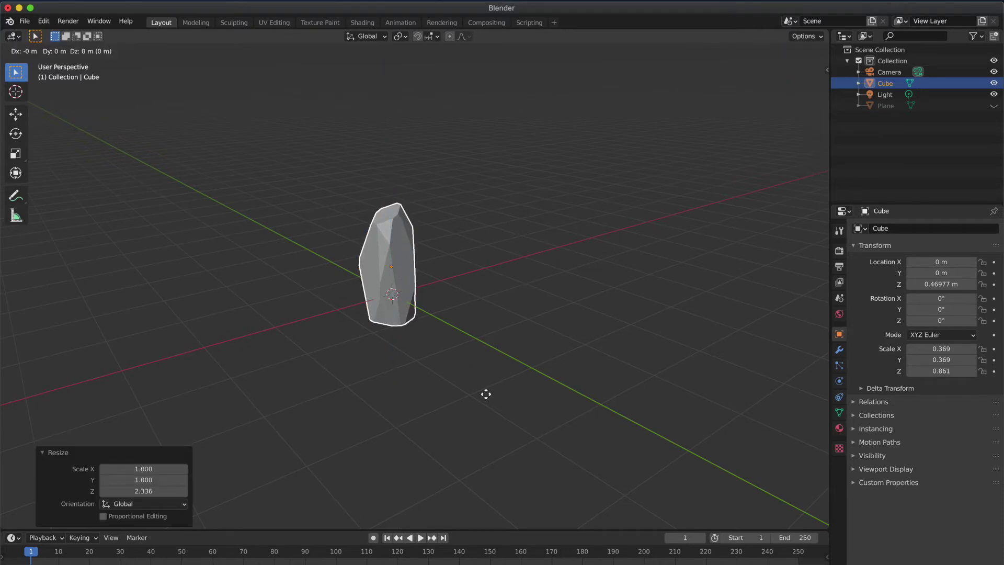
left_click(486, 365)
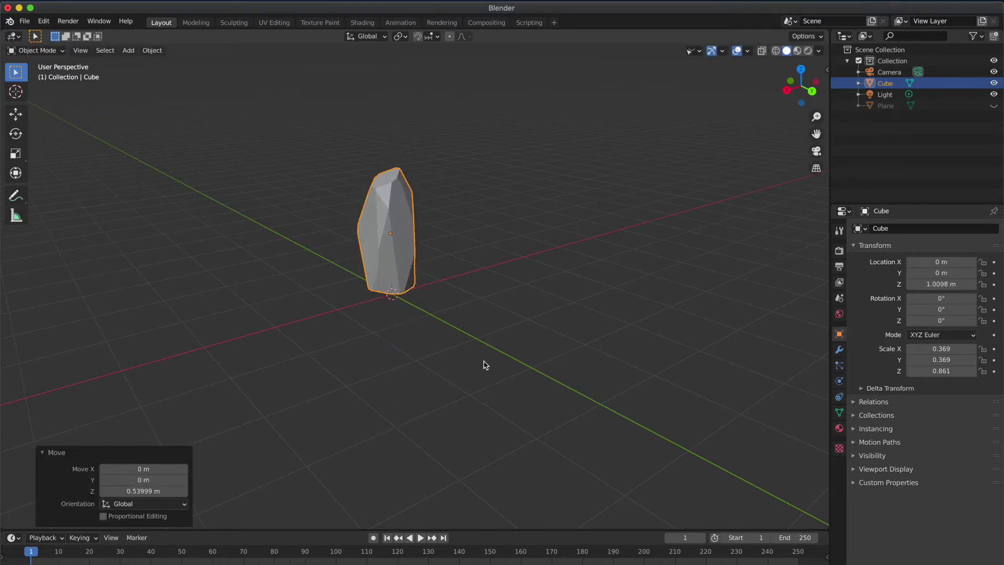
scroll(486, 365, "left", 10)
scroll(486, 365, "left", 15)
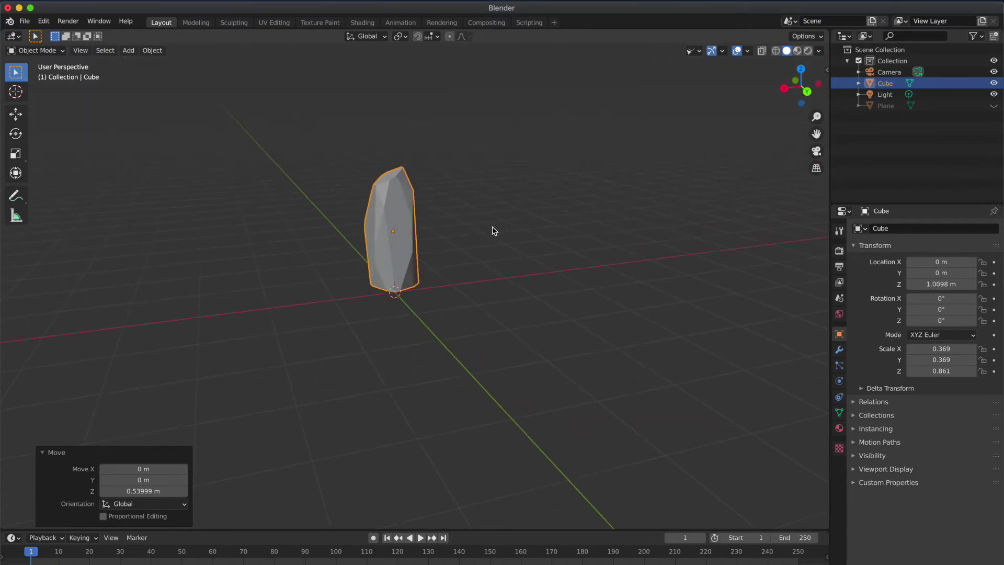
Unhide the ground plane and lower the rock about 0.17 m along Z so its base meets the plane
left_click(804, 94)
left_click(993, 106)
left_click(420, 252)
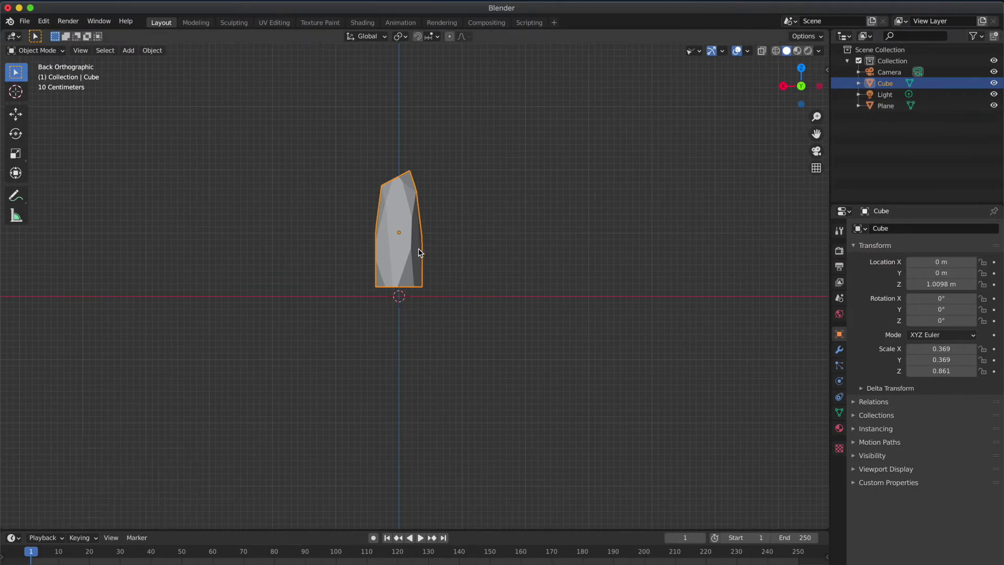
key("g")
key("z")
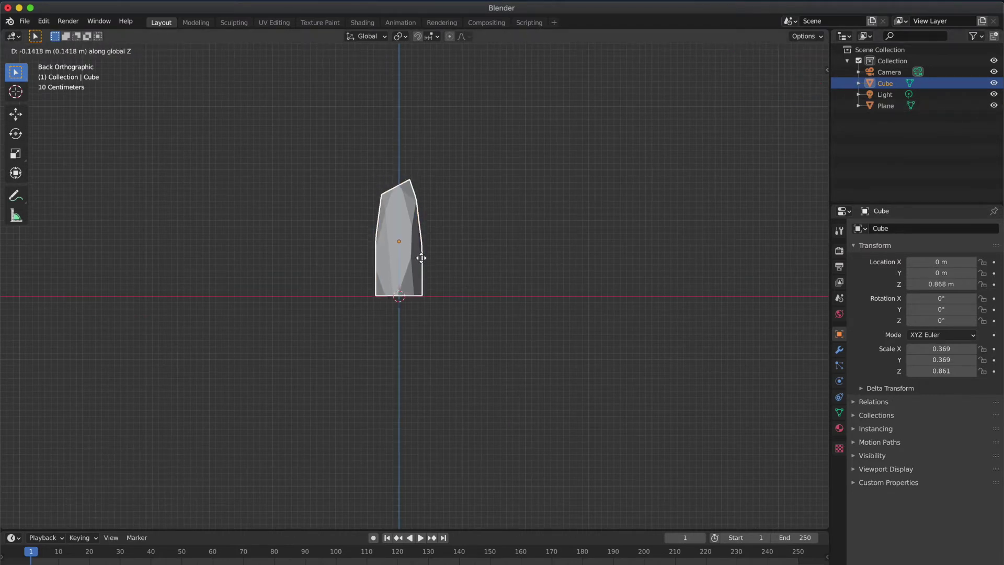
left_click(423, 262)
middle_click_drag(422, 260, 422, 259)
left_click(498, 204)
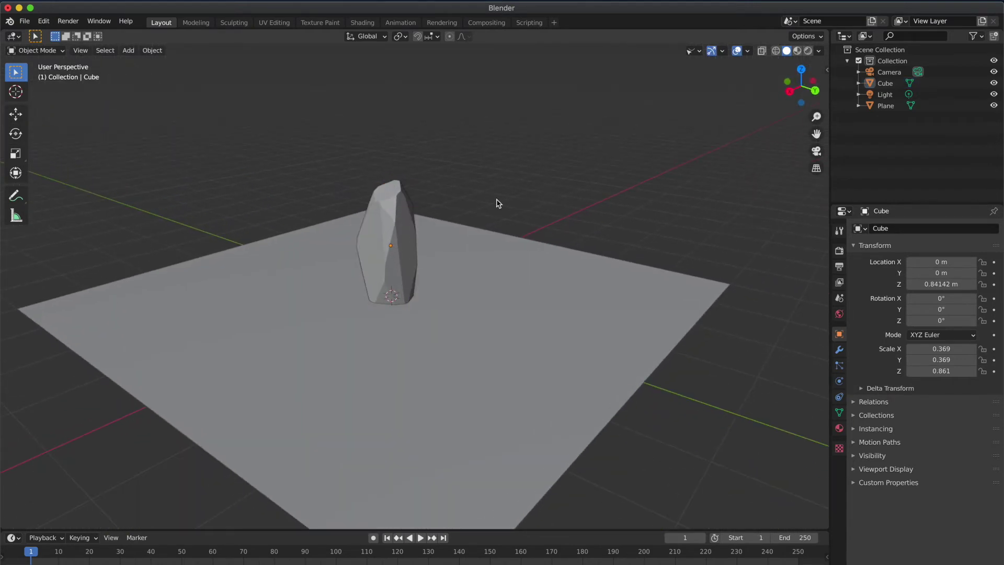
Look through the camera and rotate the rock about -103° around Z
left_click(815, 150)
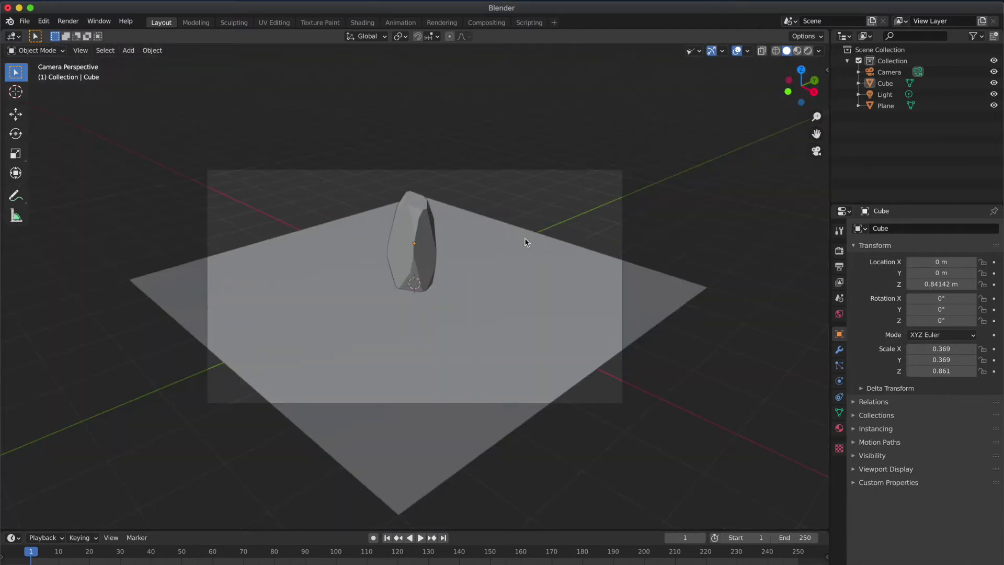
left_click(412, 265)
key("r")
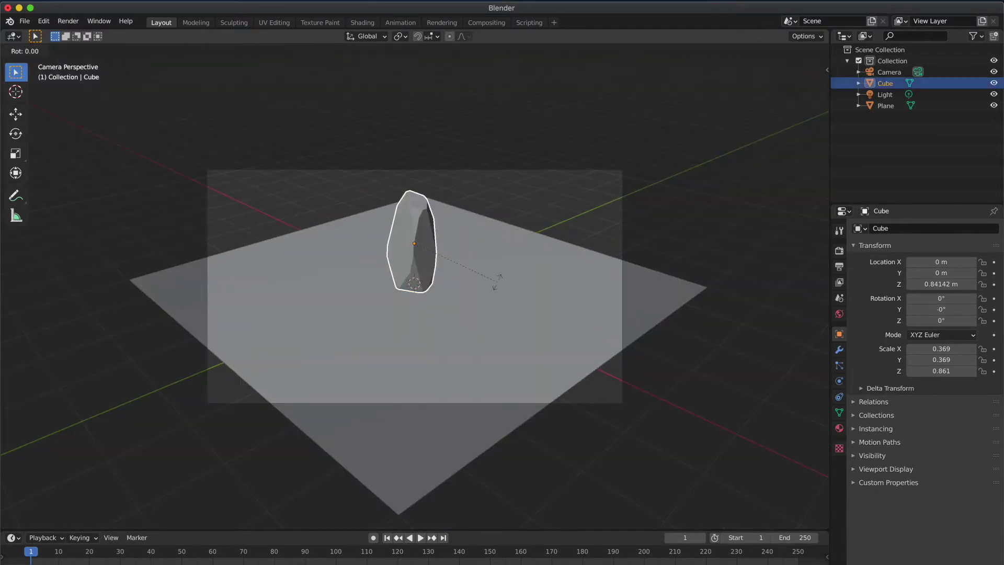
key("z")
left_click(342, 333)
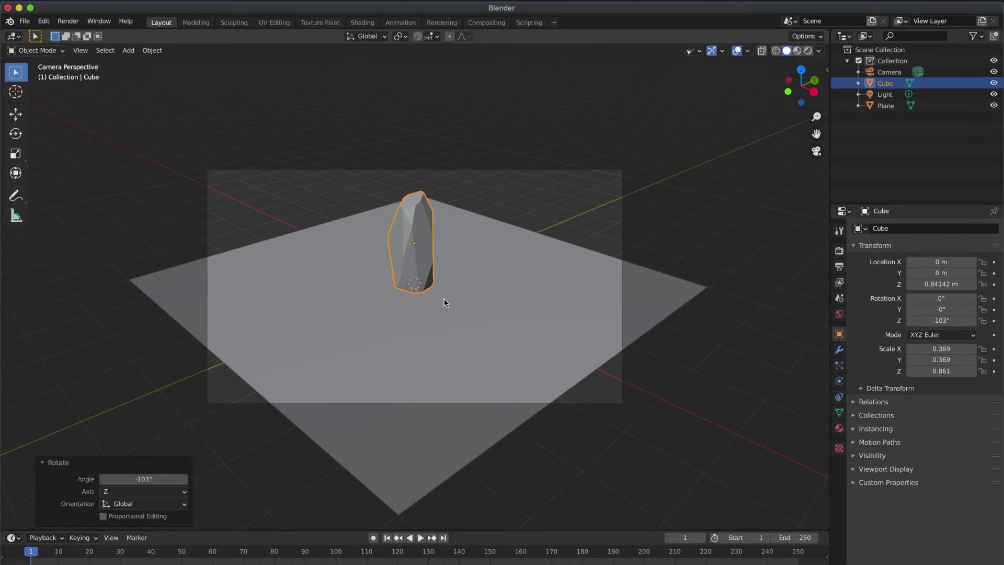
Set the rock's origin to the 3D cursor and scale it down to about 0.668
right_click(425, 264)
mouse_move(449, 289)
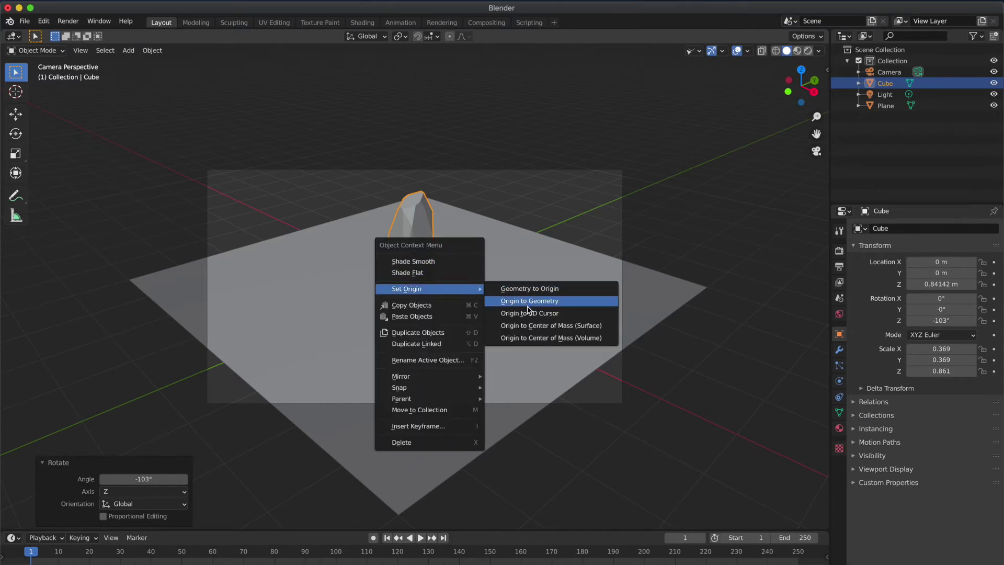
left_click(528, 312)
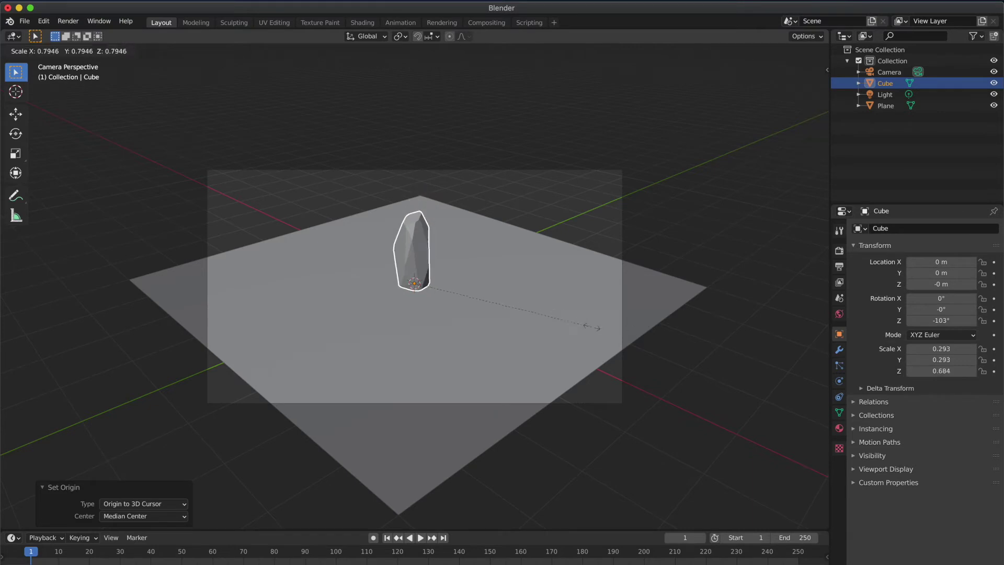
left_click(564, 333)
Make the render output square by setting Resolution X to 1080 px
left_click(838, 266)
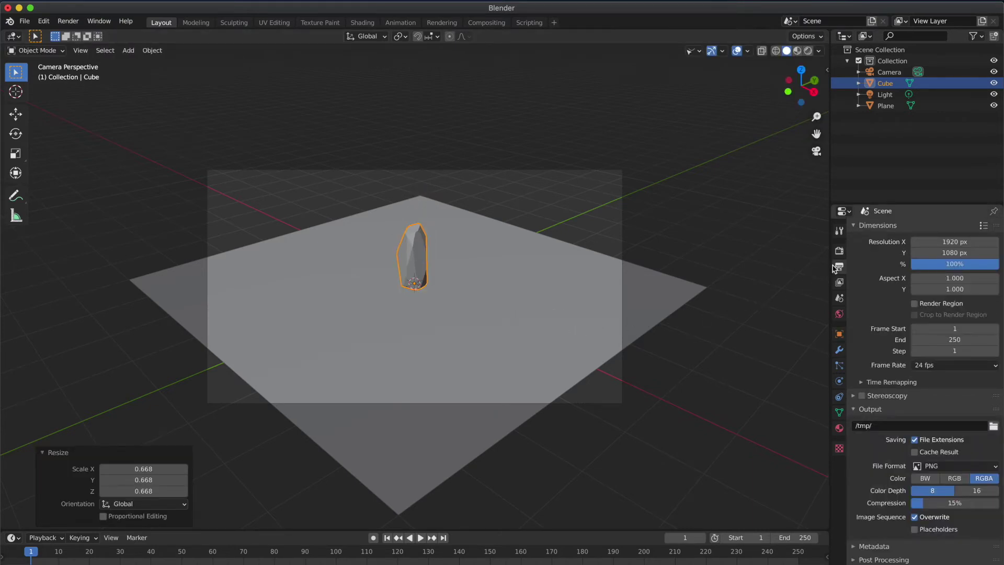
left_click(934, 242)
type("1080")
key("Return")
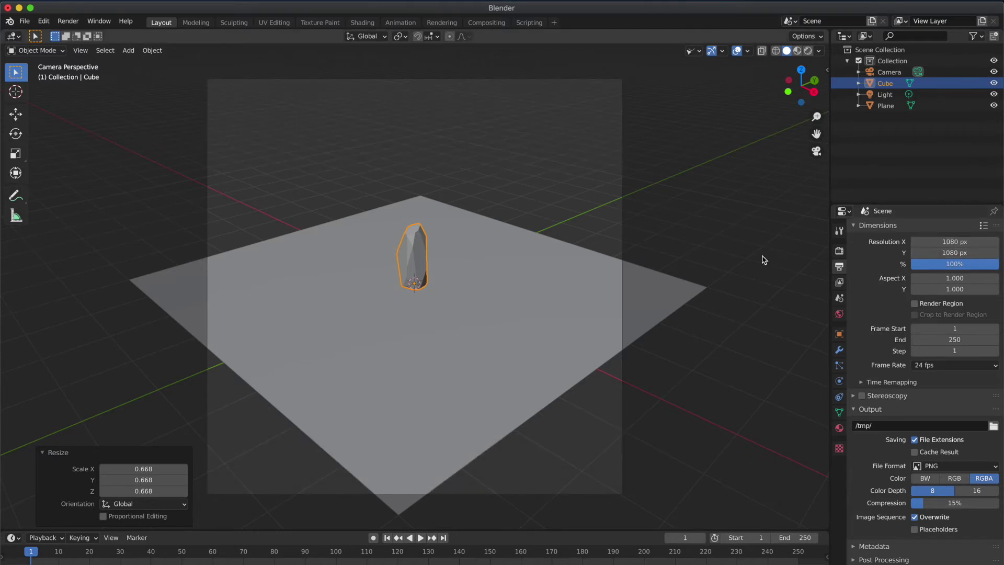
Change the camera's lens type to Orthographic and set its orthographic scale to 4
left_click(889, 72)
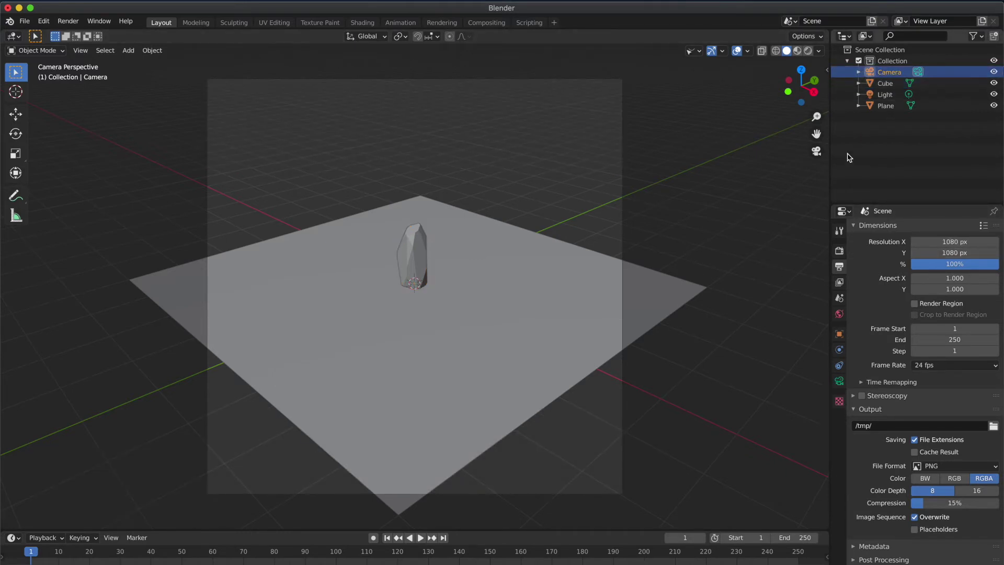
left_click(839, 380)
left_click(924, 262)
left_click(926, 288)
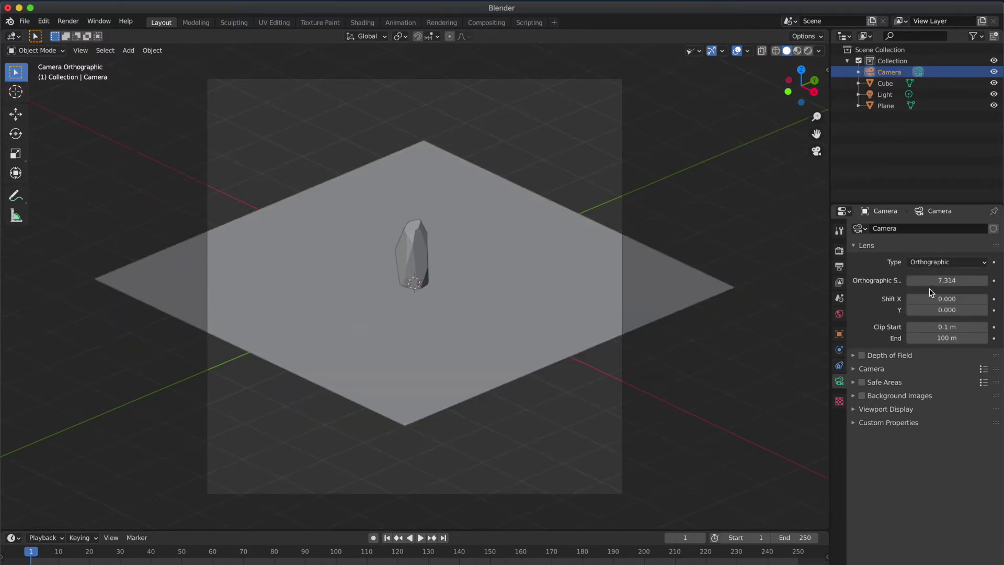
left_click_drag(960, 278, 936, 278)
left_click(960, 278)
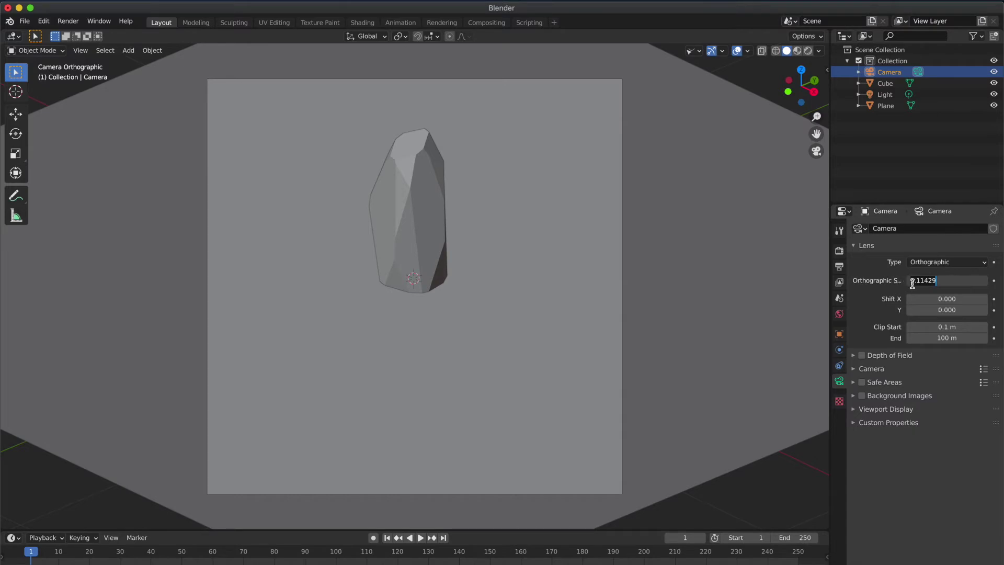
type("4")
key("Return")
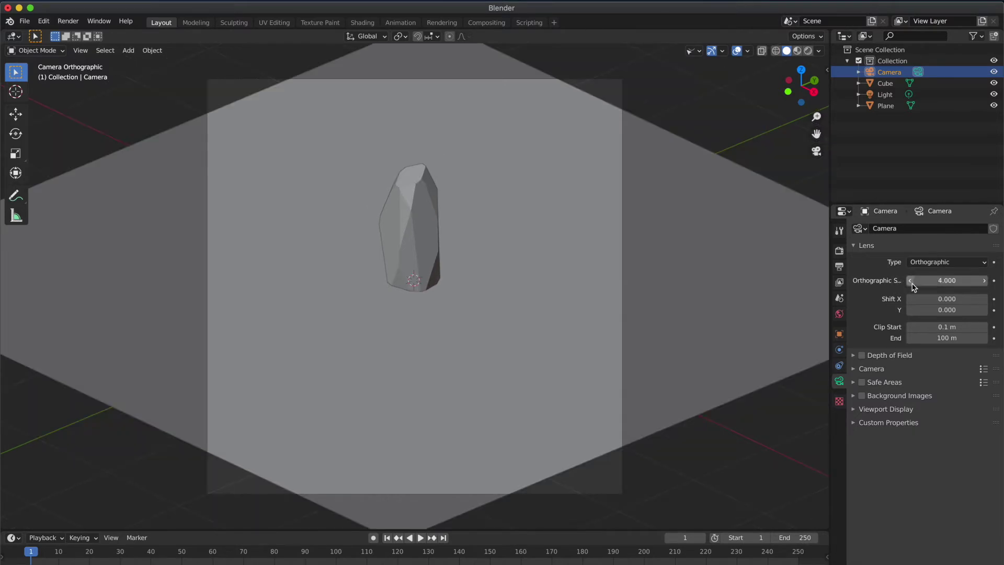
Enlarge the ground plane by a factor of about 1.264 so it fills the camera frame
left_click(703, 245)
scroll(704, 244, "down", 4)
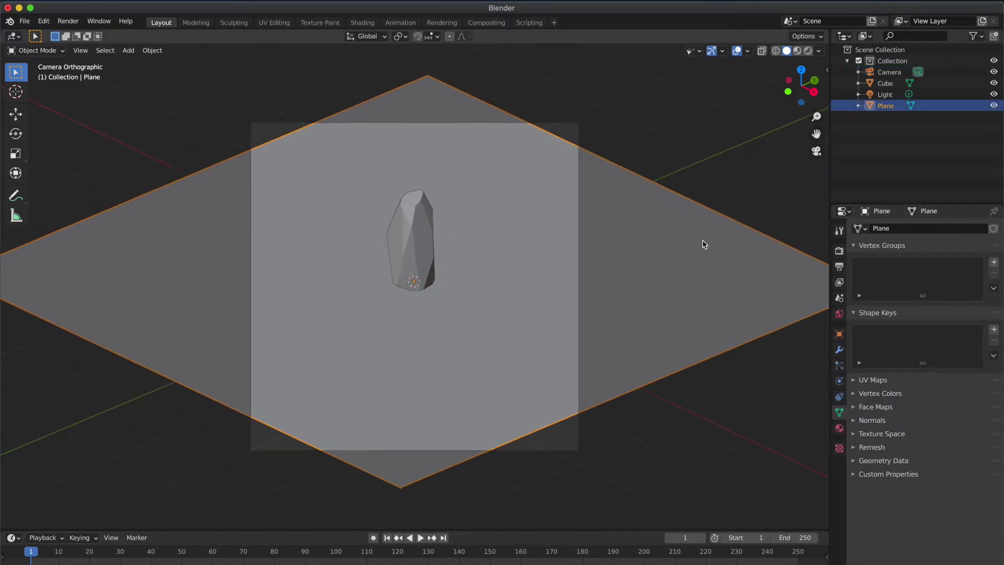
key("s")
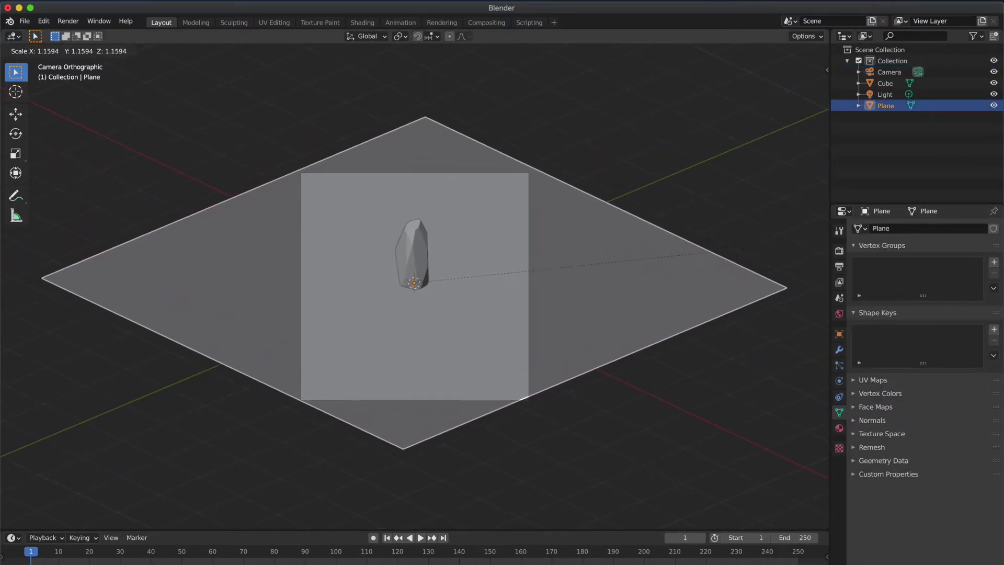
left_click(782, 255)
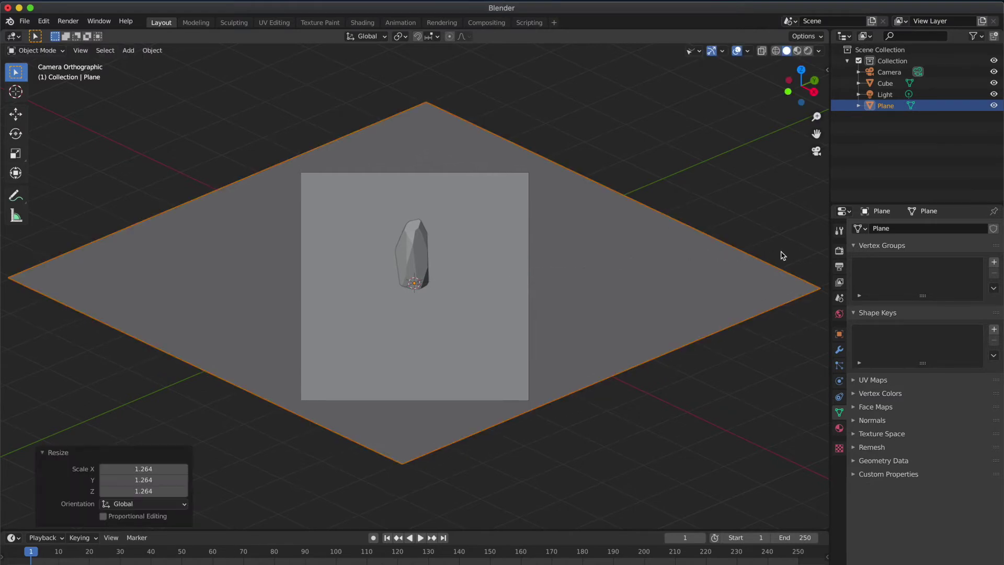
left_click(741, 193)
scroll(483, 242, "up", 3)
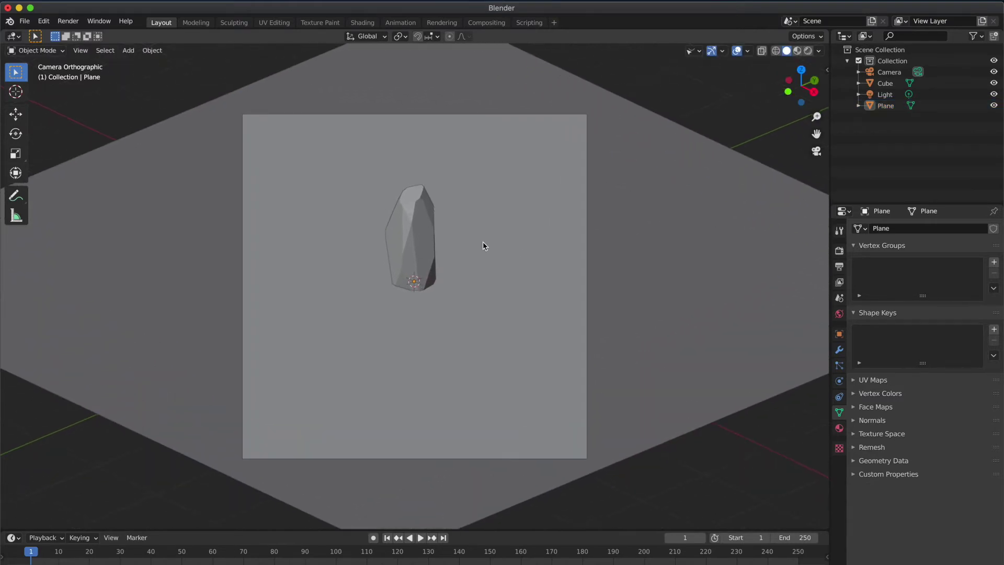
Set the camera's vertical shift (Shift Y) to 0.070
left_click(891, 72)
left_click(987, 313)
left_click(986, 314)
left_click(986, 314)
left_click(986, 314)
left_click(986, 314)
left_click(985, 312)
left_click(985, 312)
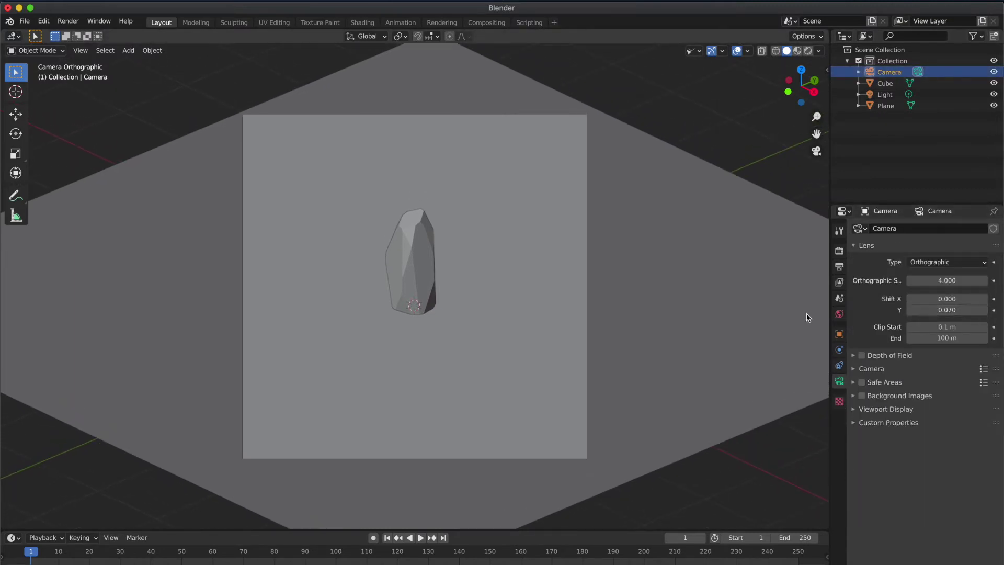
Duplicate the rock and move the copy about 0.484 m along Y
left_click(432, 296)
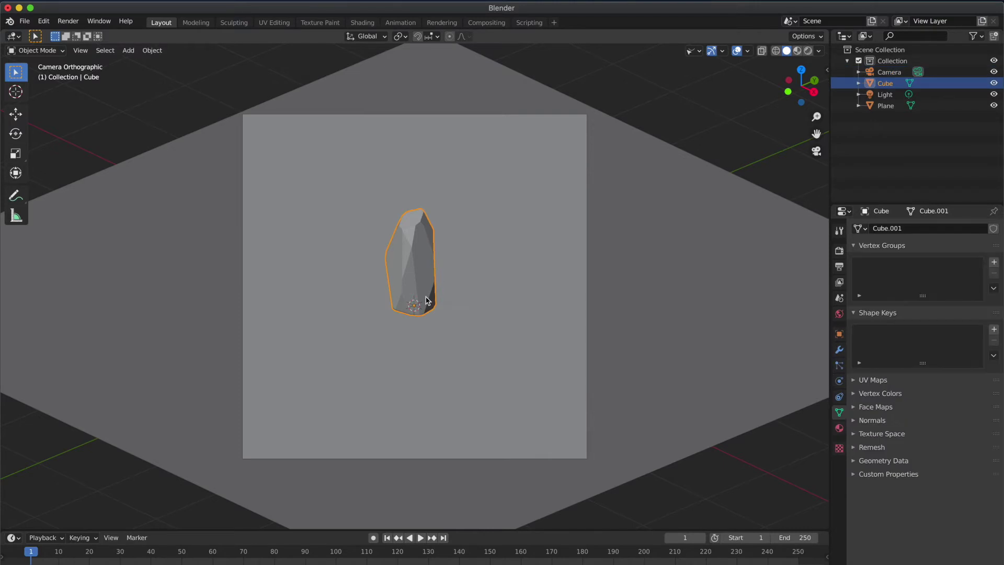
key("shift+d")
right_click(427, 301)
key("g")
key("y")
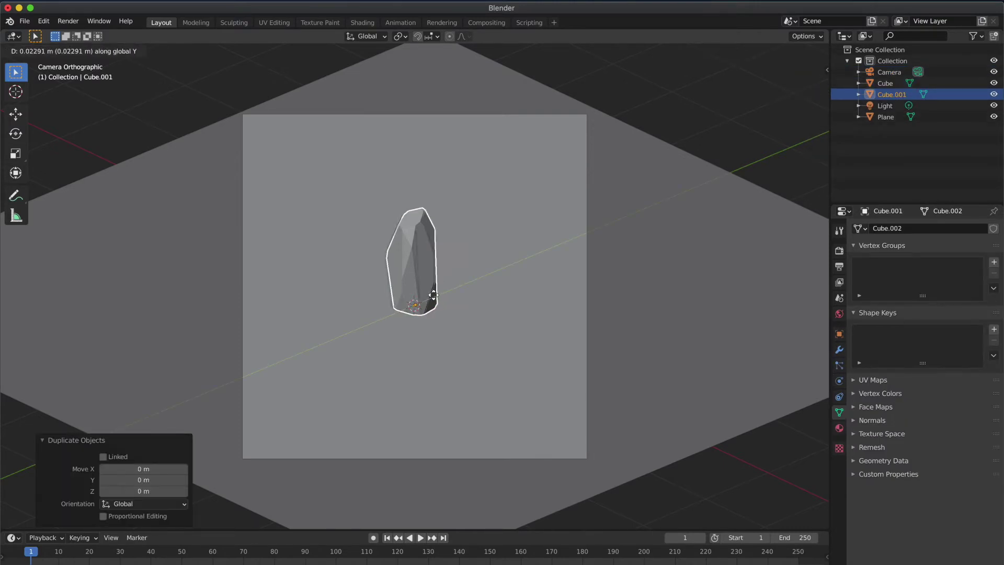
left_click(457, 288)
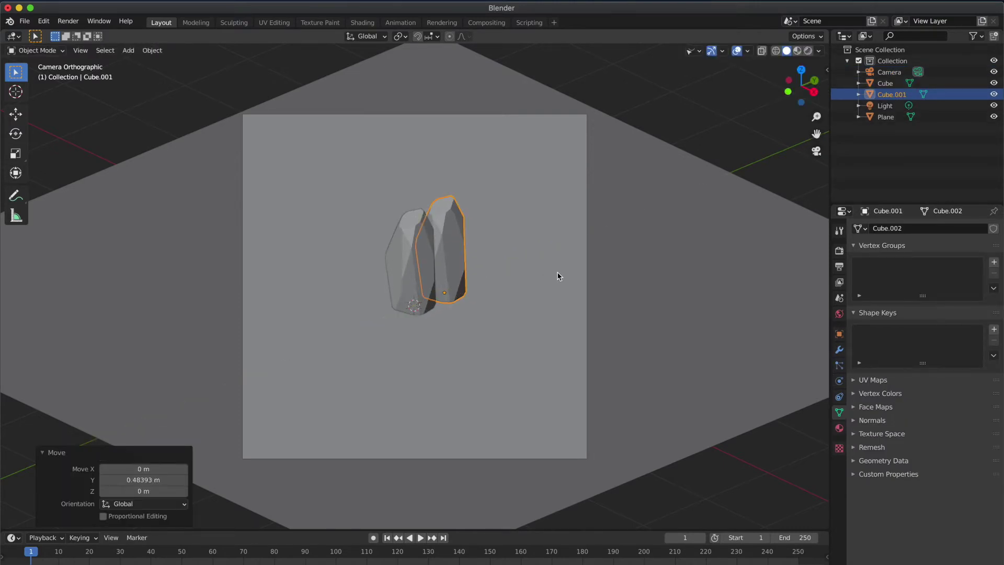
Scale the duplicated rock to about 0.715 and rotate it around Z to show a different side
key("s")
left_click(526, 294)
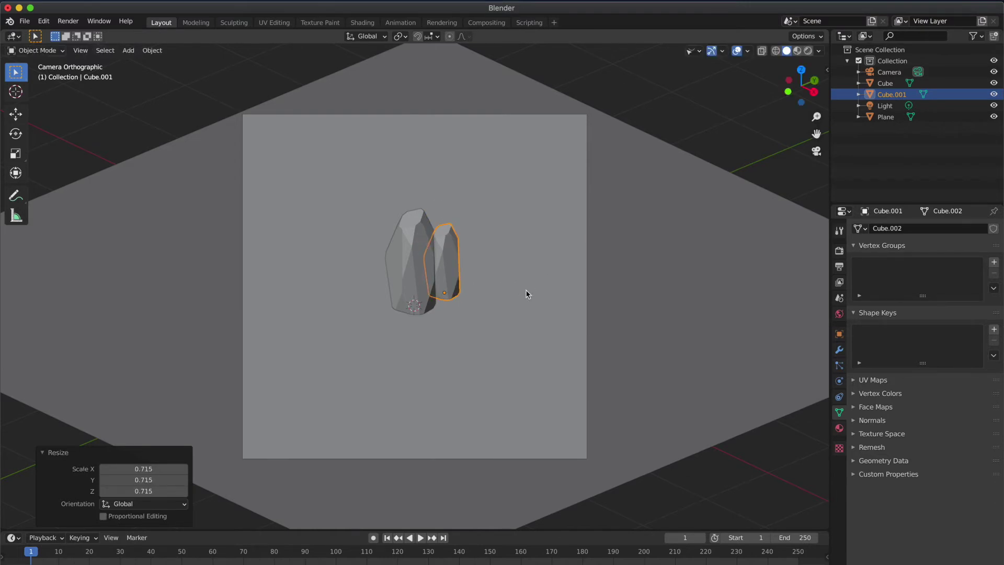
key("r")
key("z")
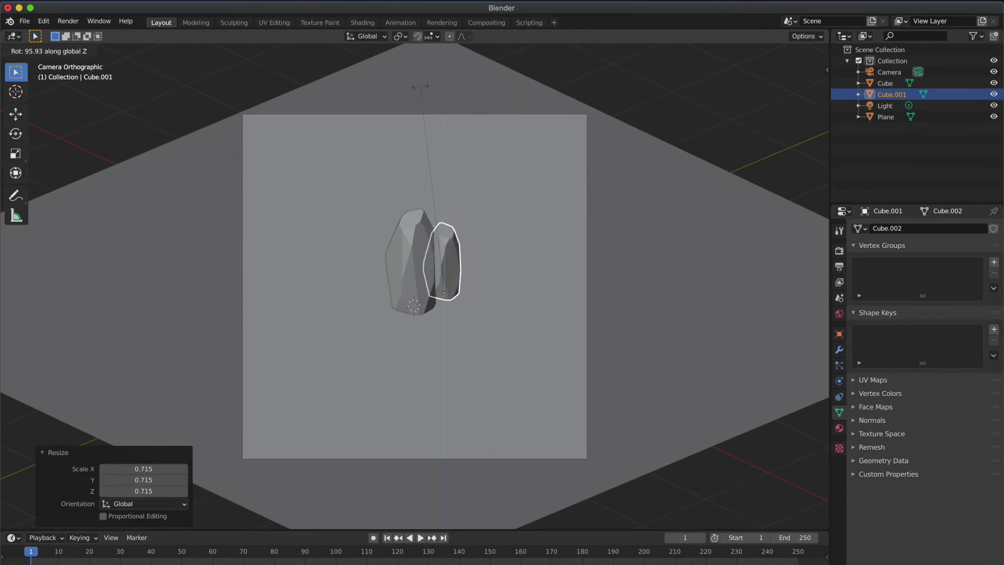
left_click(536, 99)
Shift the smaller rock along X and adjust its height along Z beside the tall rock
key("g")
key("x")
left_click(549, 203)
key("g")
key("z")
left_click(523, 230)
right_click(445, 243)
left_click(550, 281)
middle_click_drag(460, 283, 447, 241)
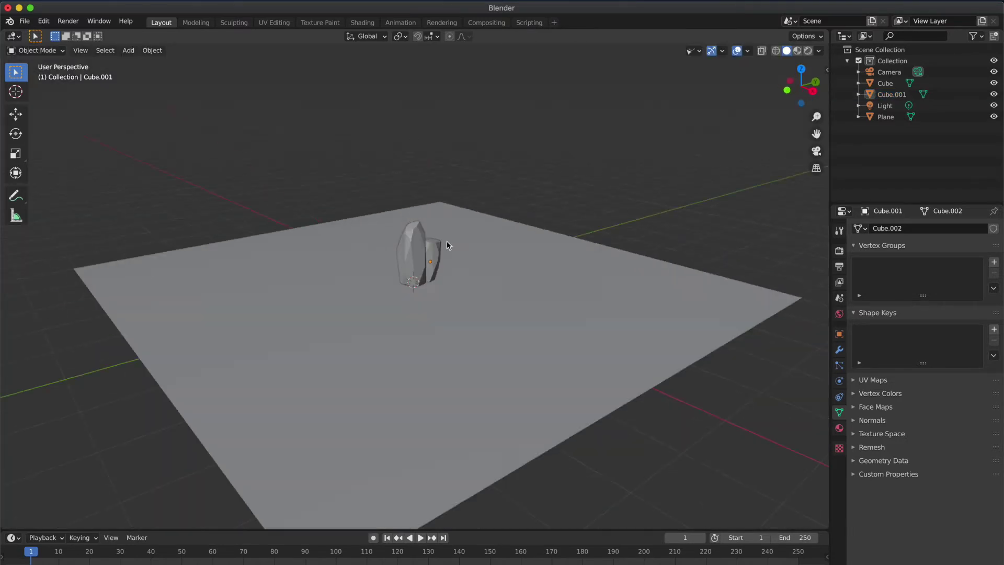
Duplicate the smaller rock, place the copy along Y on the tall rock's other side, and rotate, lower and resize it
key("KP_3")
left_click(441, 267)
key("shift+d")
key("y")
key("r")
key("z")
left_click(387, 359)
key("g")
key("z")
key("KP_0")
key("s")
left_click(501, 281)
Scale up the tall central rock so it dominates the cluster
left_click(417, 251)
key("s")
left_click(557, 342)
Duplicate another rock, rotate it around Z, shrink it, and position it at the front of the cluster
key("shift+d")
key("r")
key("z")
key("s")
key("g")
key("z")
left_click(586, 390)
key("g")
key("y")
middle_click_drag(571, 388, 513, 343)
key("s")
key("KP_0")
key("g")
Select all four rocks, scale them together by about 1.118 and lower them slightly along Z
left_click(380, 283, "shift")
key("s")
key("g")
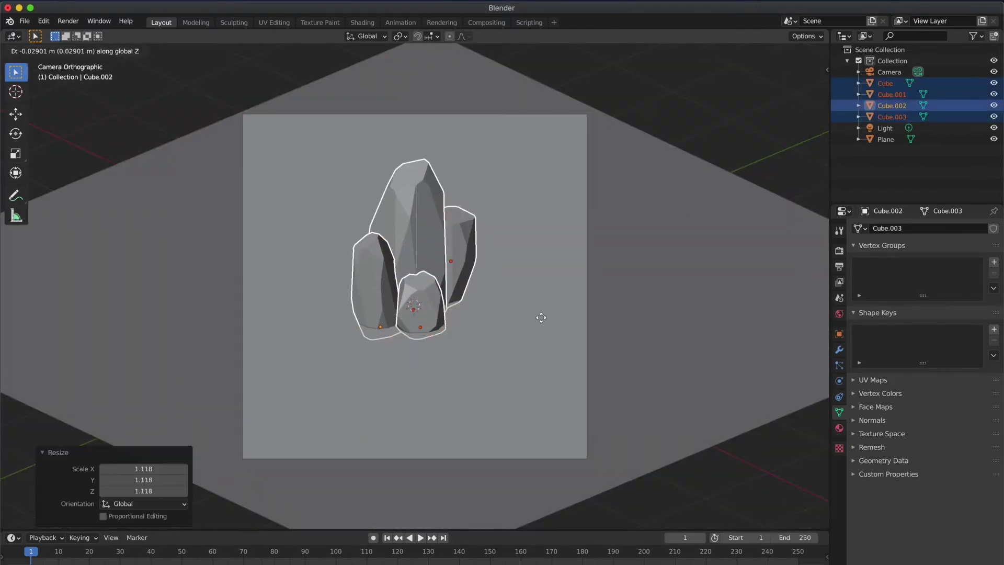
left_click(541, 315)
Switch the viewport to material preview shading and assign the existing Material to the ground plane
left_click(542, 314)
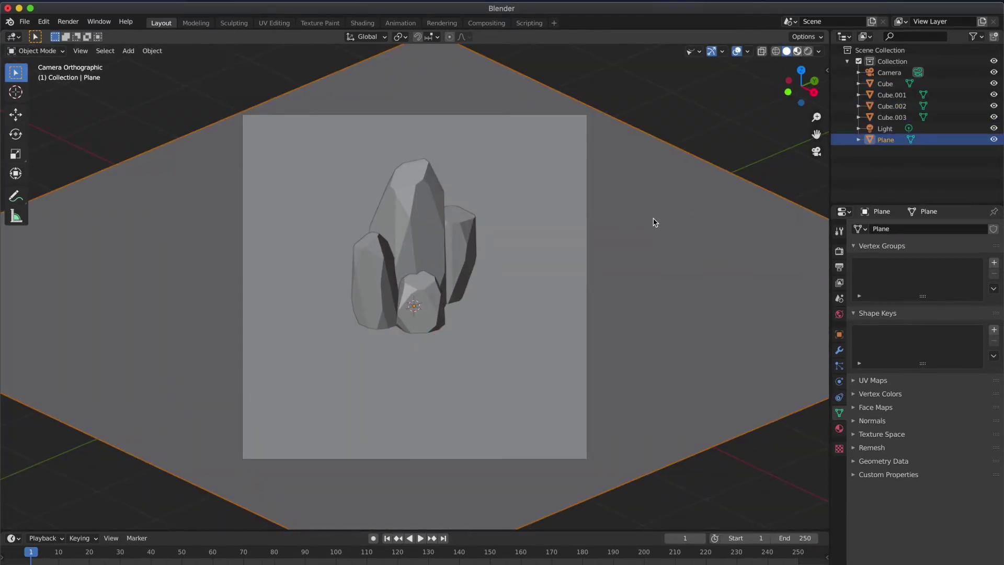
key("z")
key("2")
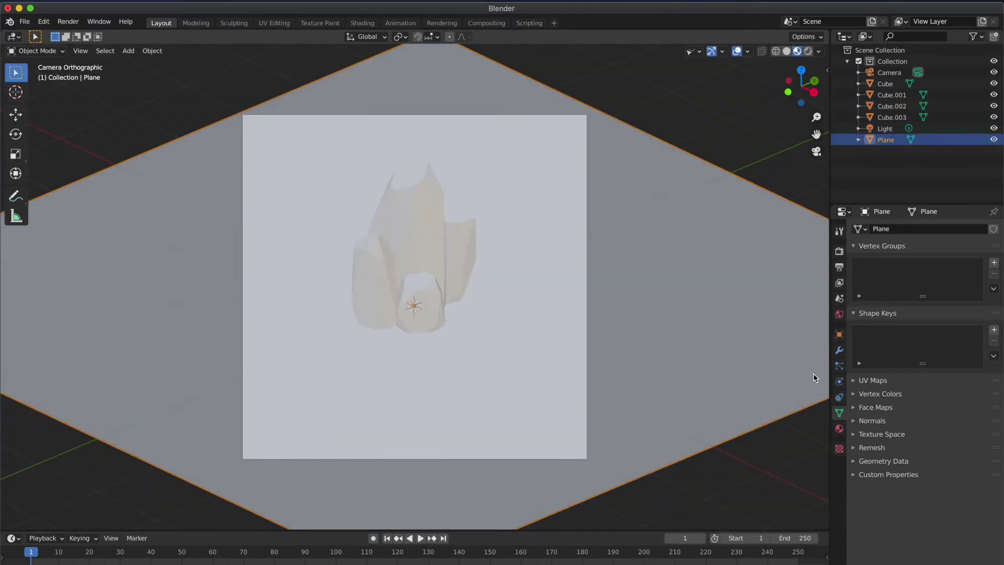
left_click(839, 429)
left_click(865, 277)
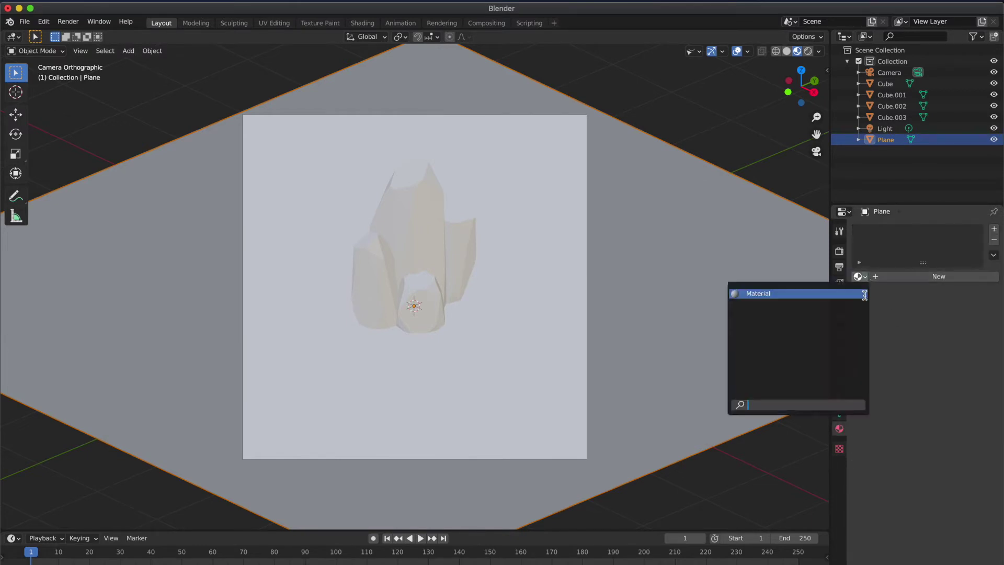
left_click(861, 292)
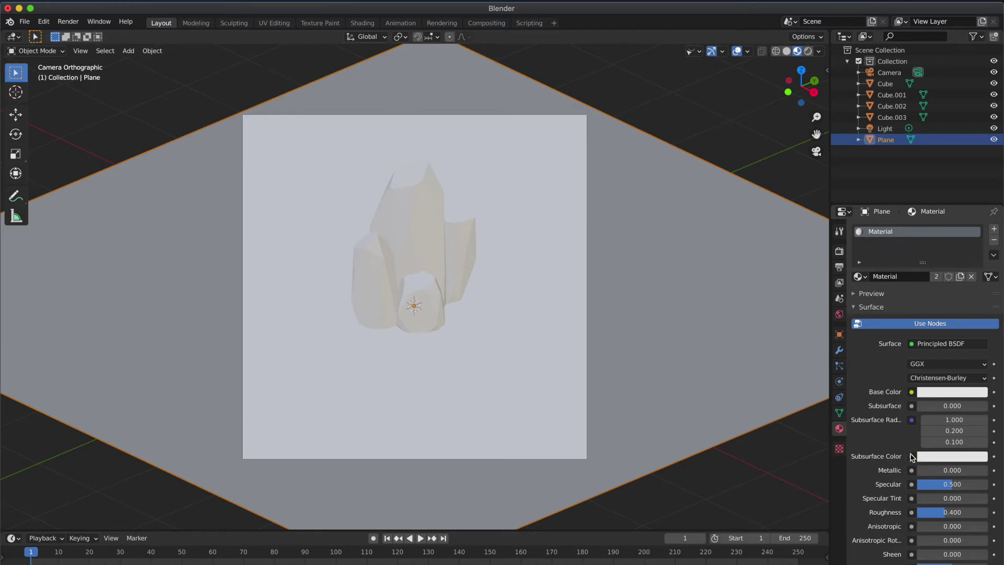
Set the plane material's roughness to 0.8 and its base color to hex F09667
left_click(946, 512)
type("0.8")
key("Return")
left_click(944, 396)
left_click(960, 326)
left_click(942, 340)
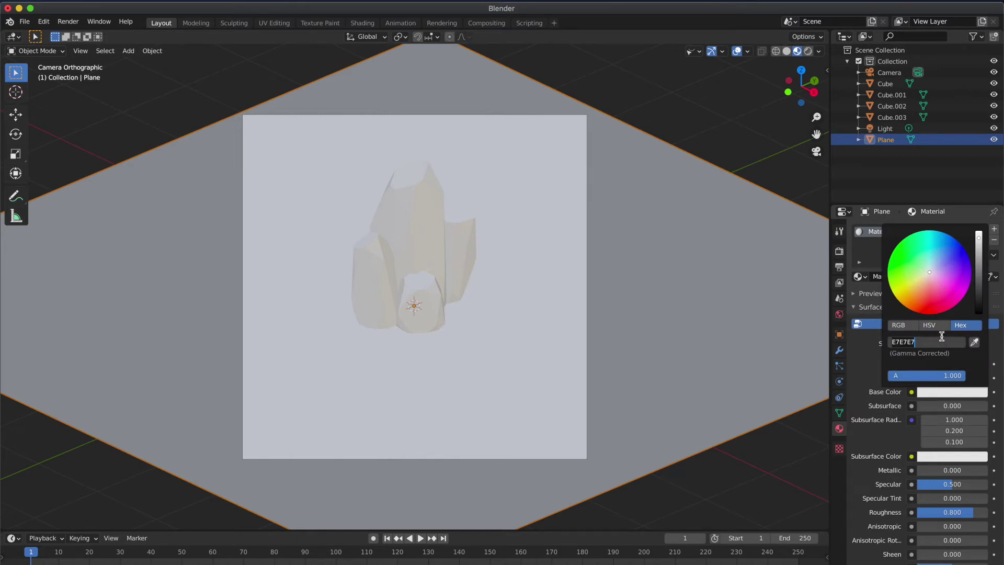
type("f09667")
key("Return")
left_click(681, 145)
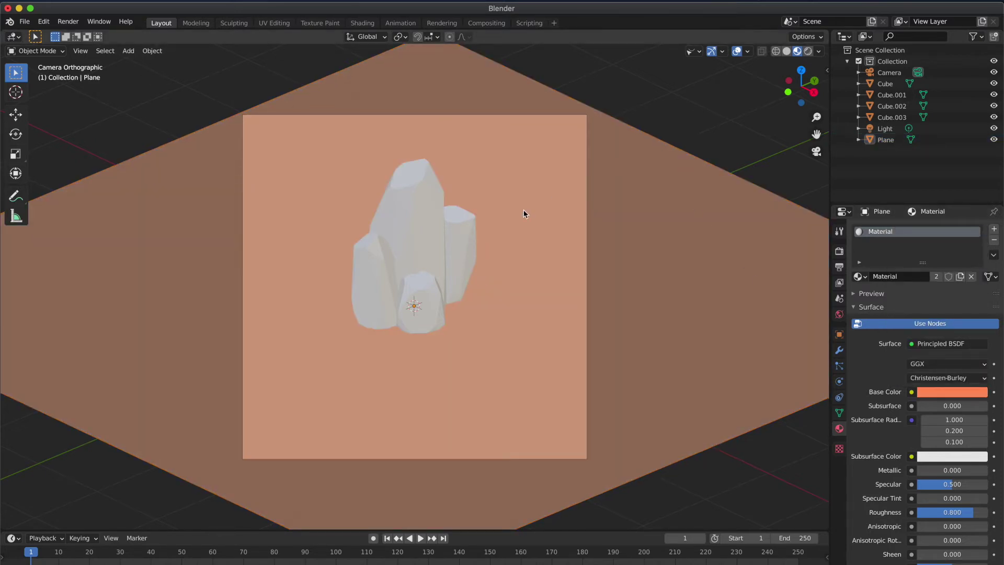
Create a new material named Rocks on the tallest rock
left_click(436, 226)
left_click(890, 275)
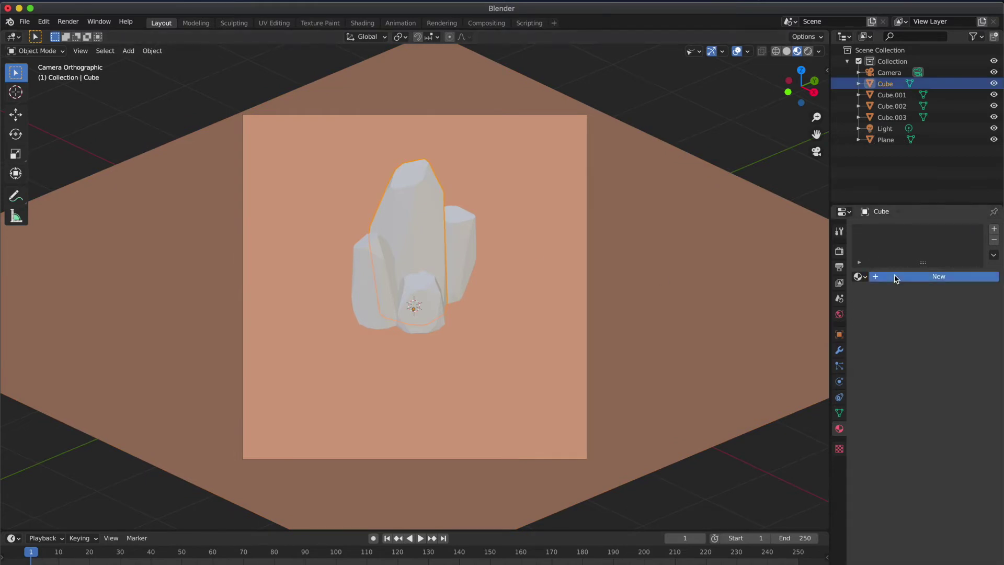
double_click(886, 235)
type("Rocks")
key("Return")
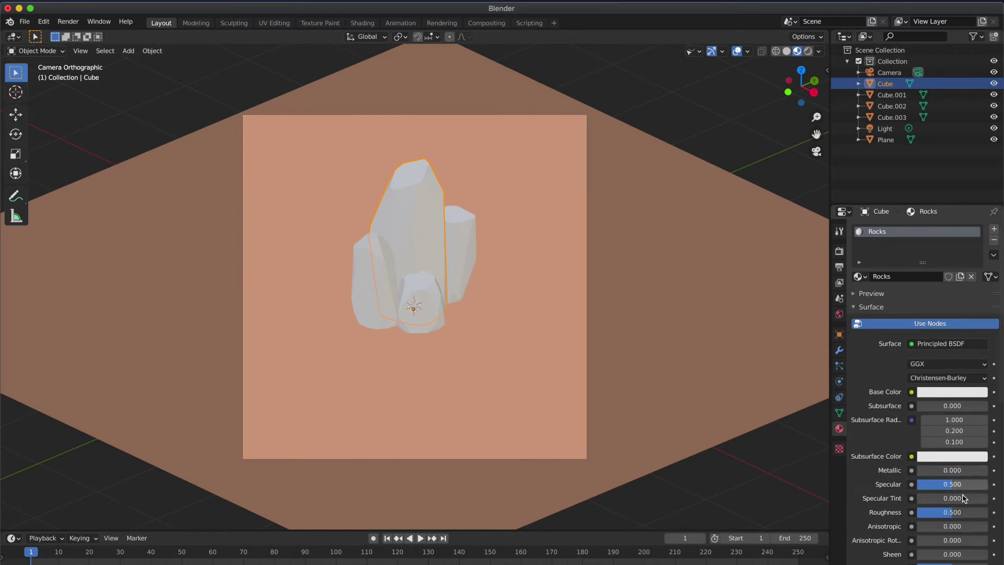
Set the Rocks material's roughness to 0.8 and its base color to hex AC4C29
left_click(963, 512)
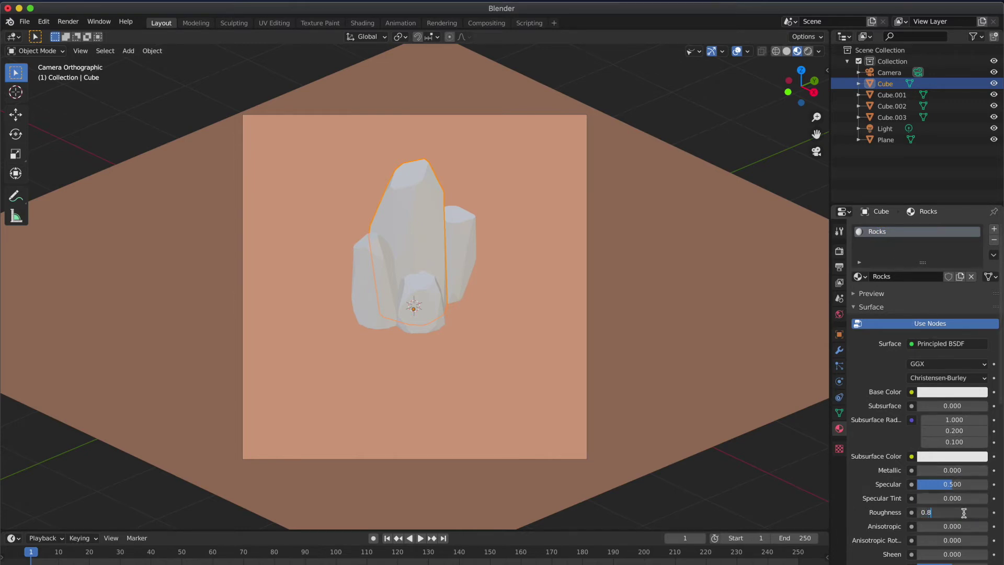
type("0.8")
key("Return")
left_click(947, 394)
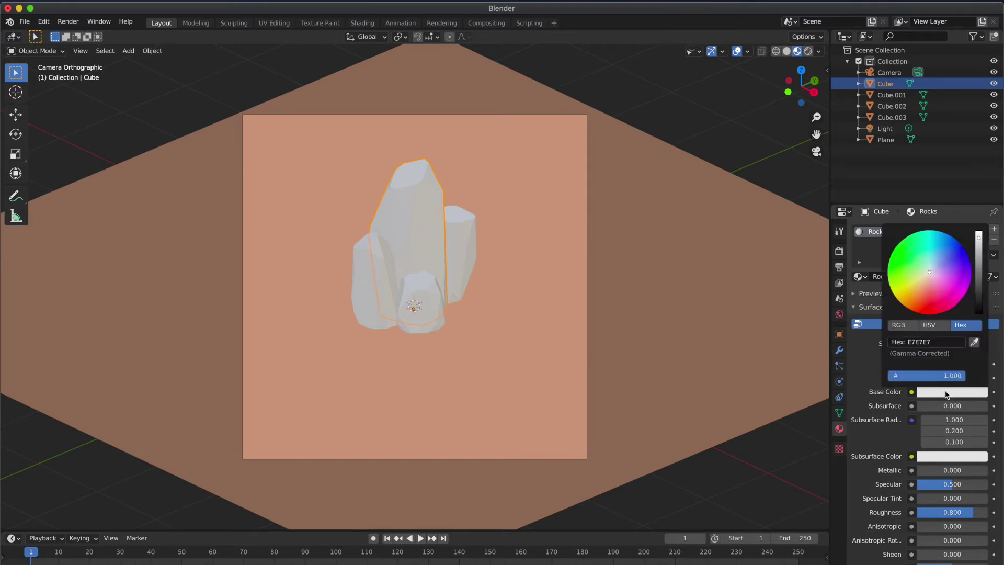
left_click(923, 341)
type("ac4c29")
key("Return")
left_click(692, 123)
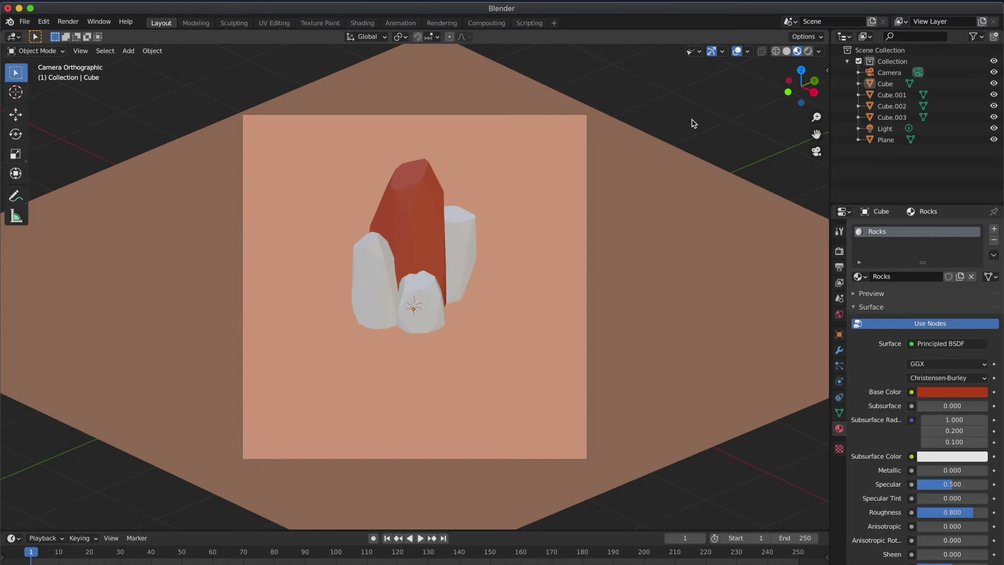
Select the three uncolored rocks with the tallest one active and link its material to all of them
left_click(469, 238)
left_click(424, 293, "shift")
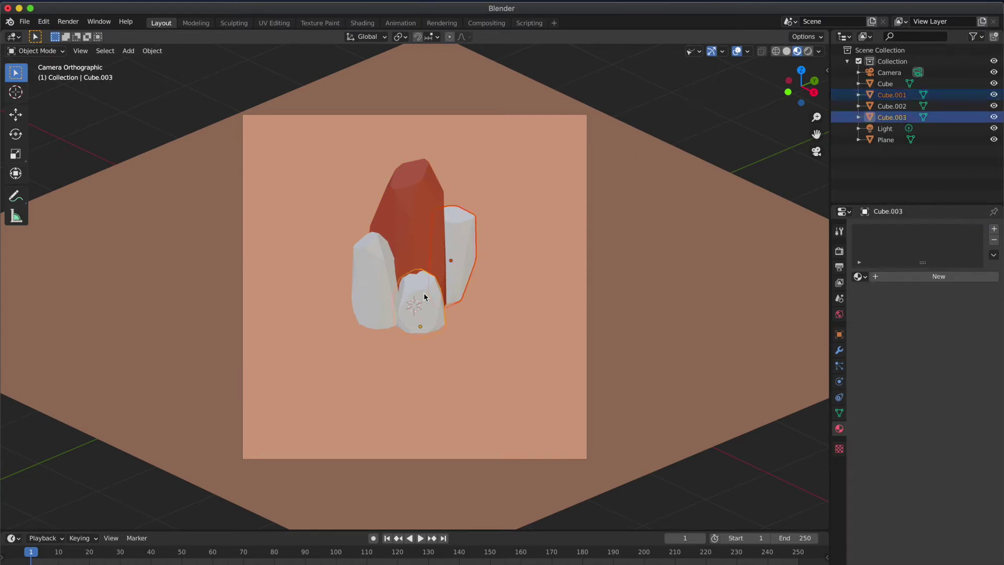
left_click(374, 275, "shift")
left_click(422, 222, "shift")
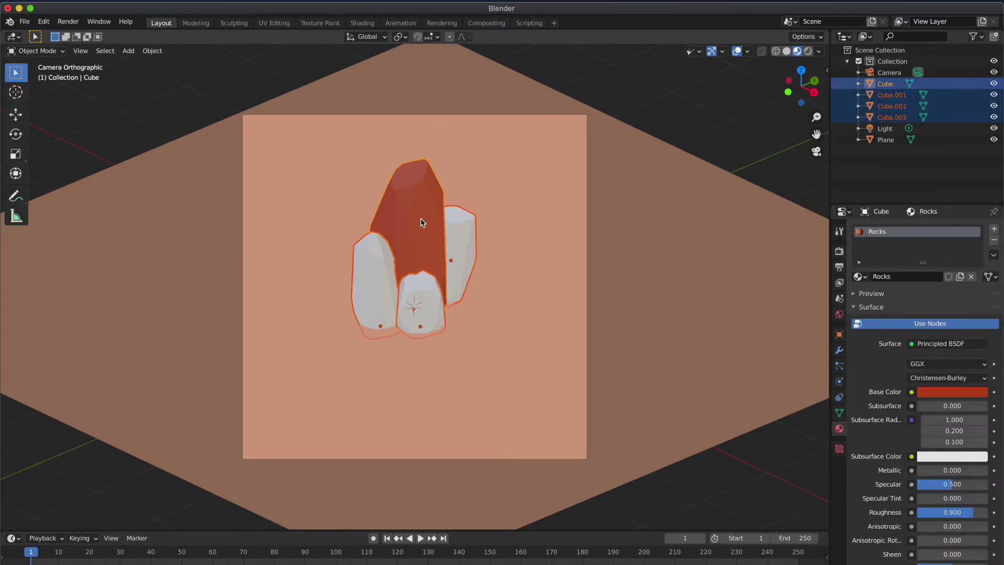
key("ctrl+l")
left_click(431, 250)
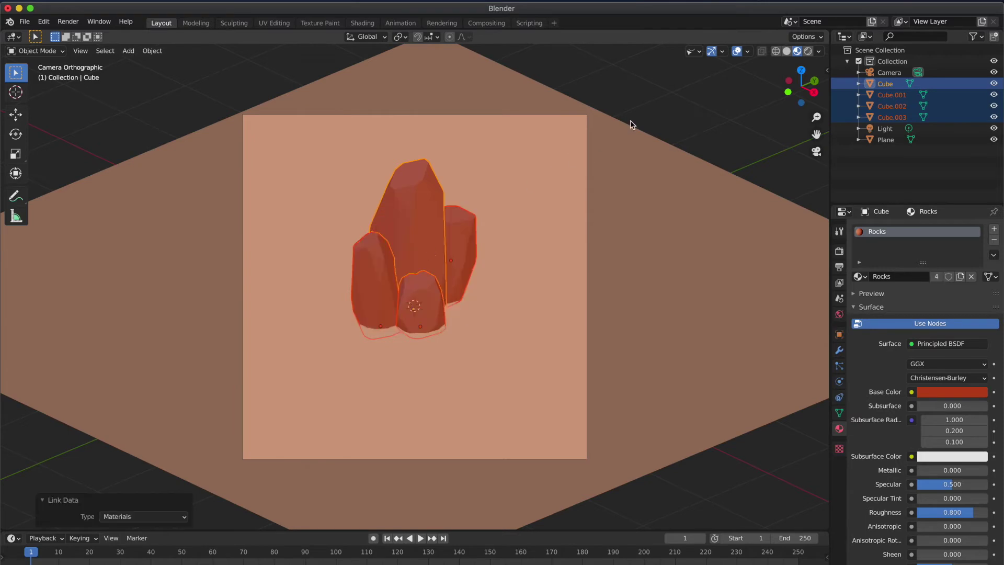
key("alt+a")
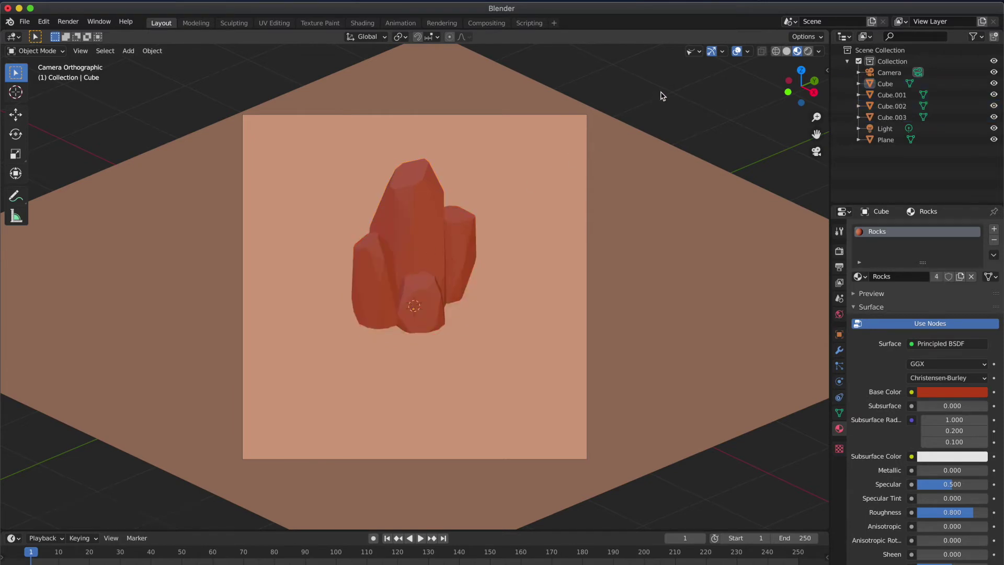
Subdivide the ground plane five times in Edit Mode and return to Object Mode
left_click(582, 170)
scroll(531, 255, "down", 3)
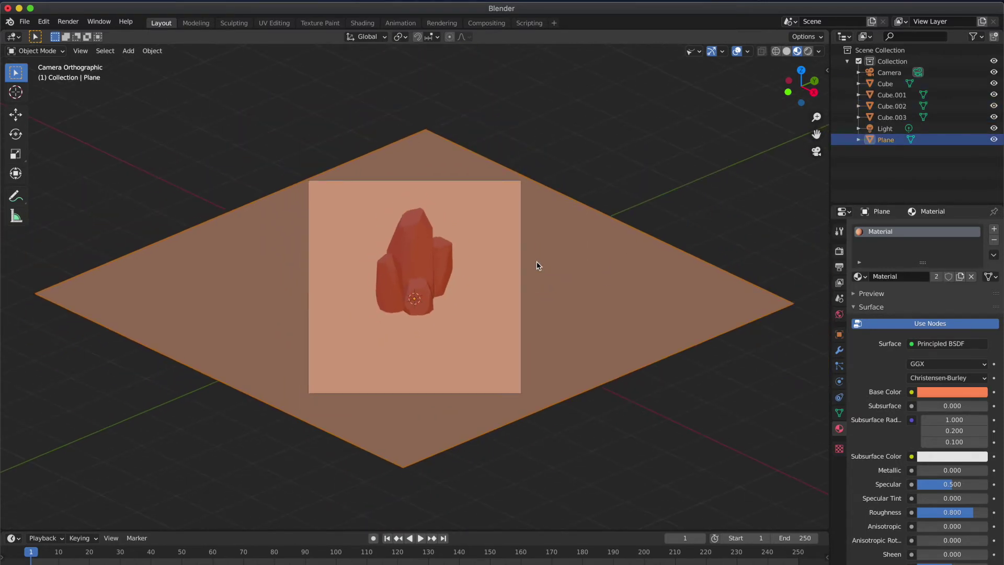
key("Tab")
right_click(537, 262)
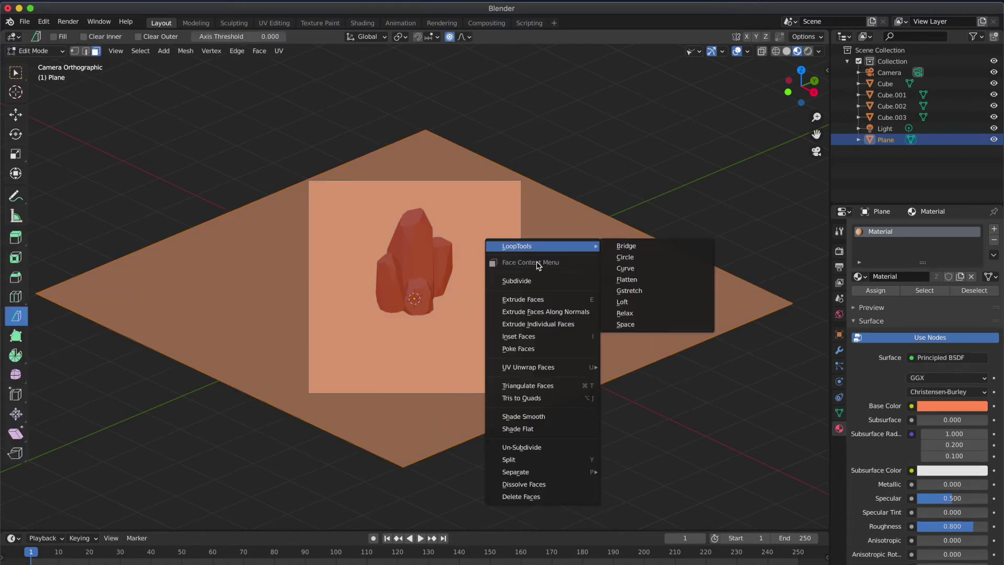
left_click(539, 279)
right_click(539, 280)
left_click(540, 280)
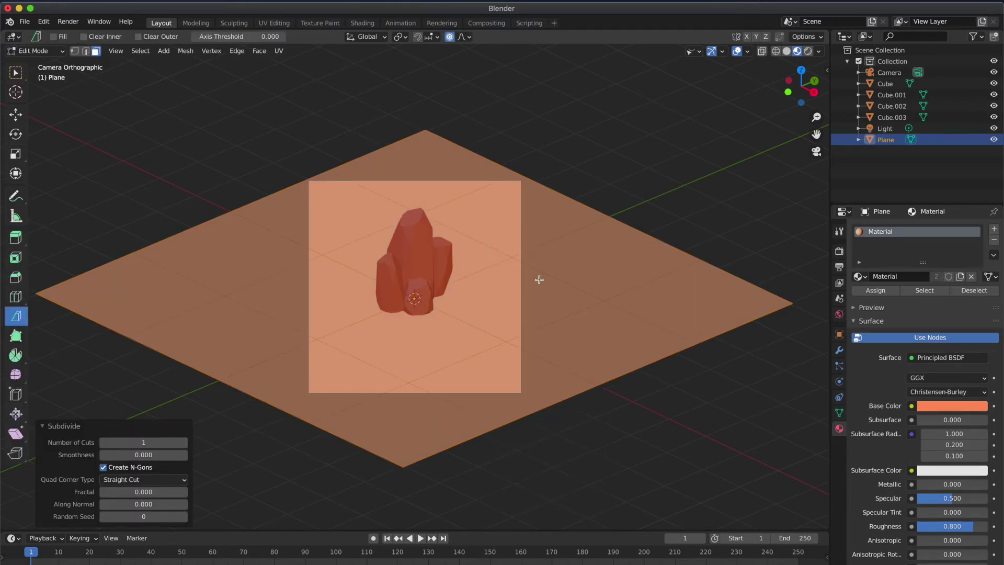
right_click(540, 280)
left_click(539, 280)
right_click(539, 279)
left_click(539, 279)
right_click(539, 280)
left_click(539, 280)
scroll(539, 279, "up", 5)
key("Tab")
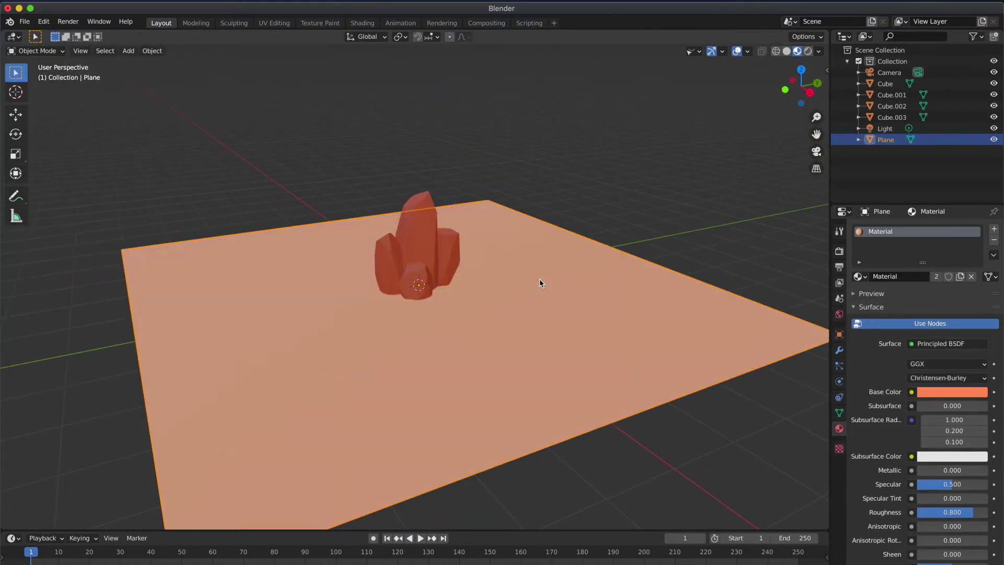
Add a Displace modifier to the ground plane and create a new texture for it
scroll(538, 279, "down", 5)
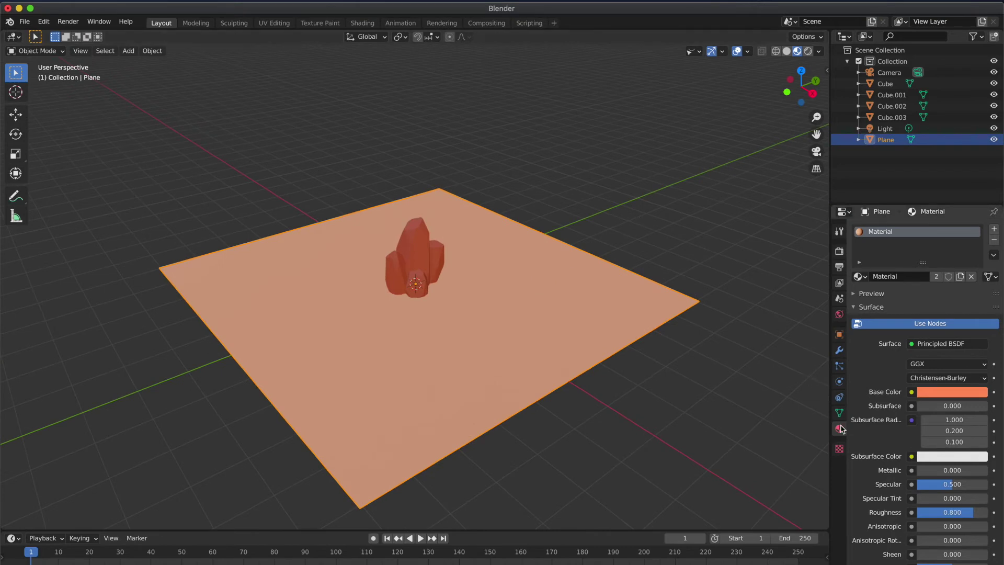
left_click(839, 352)
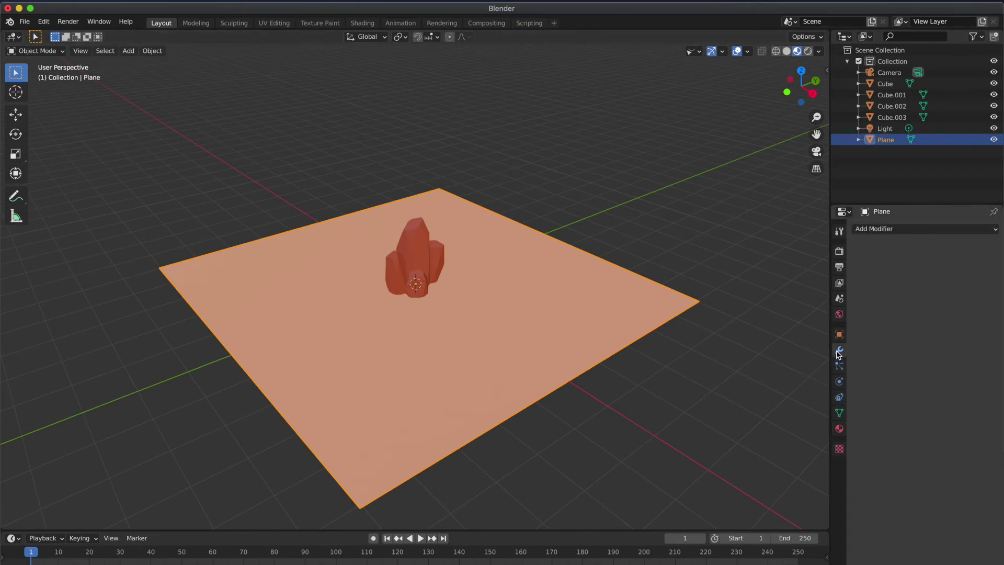
left_click(906, 230)
left_click(871, 291)
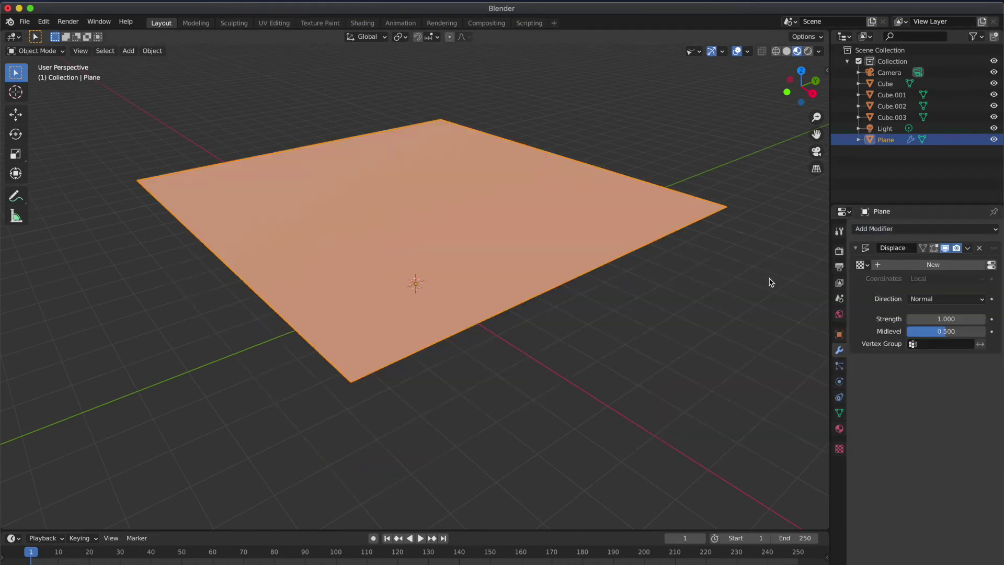
left_click(889, 265)
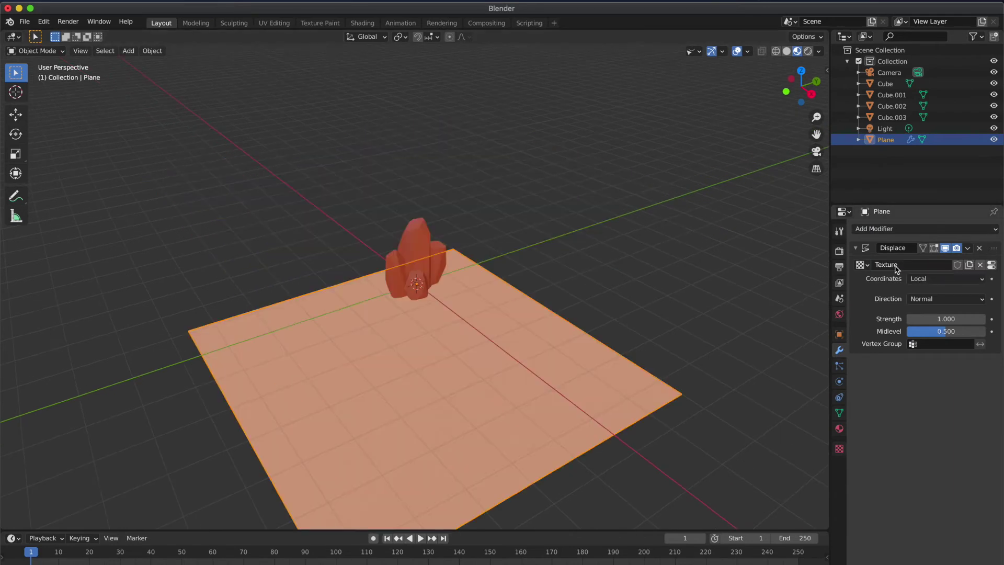
Set the type of the Displace modifier's texture to Clouds
left_click(840, 449)
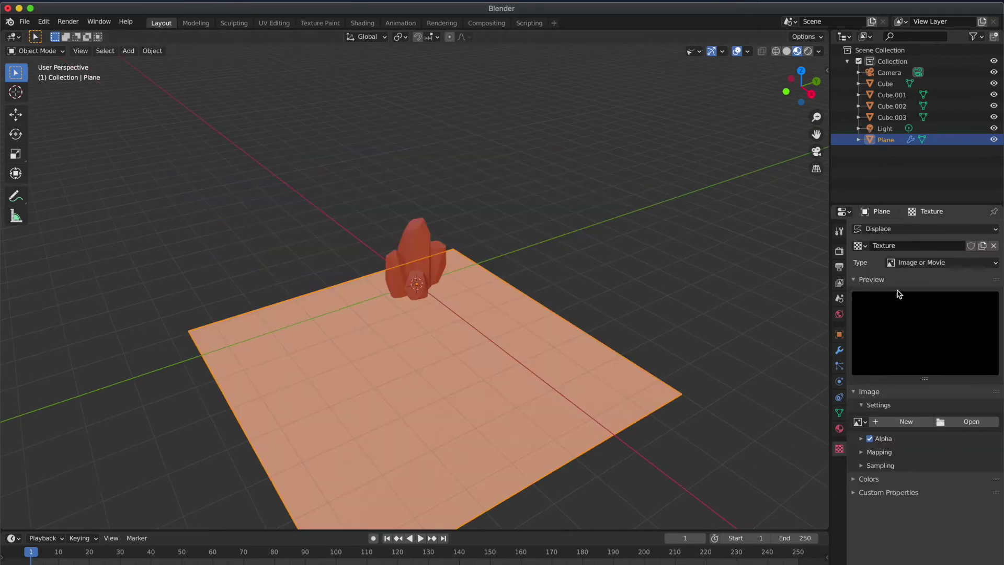
double_click(900, 247)
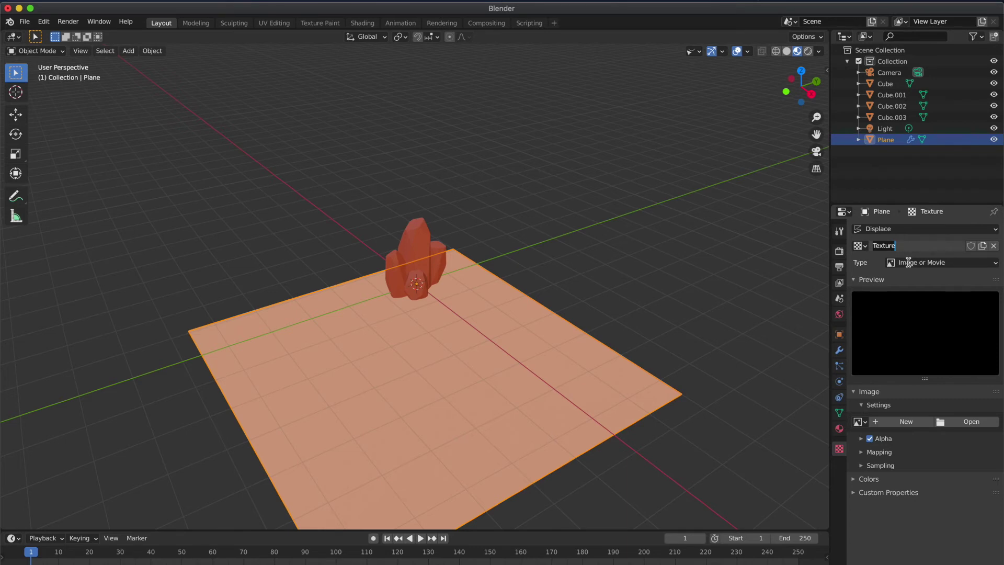
left_click(908, 262)
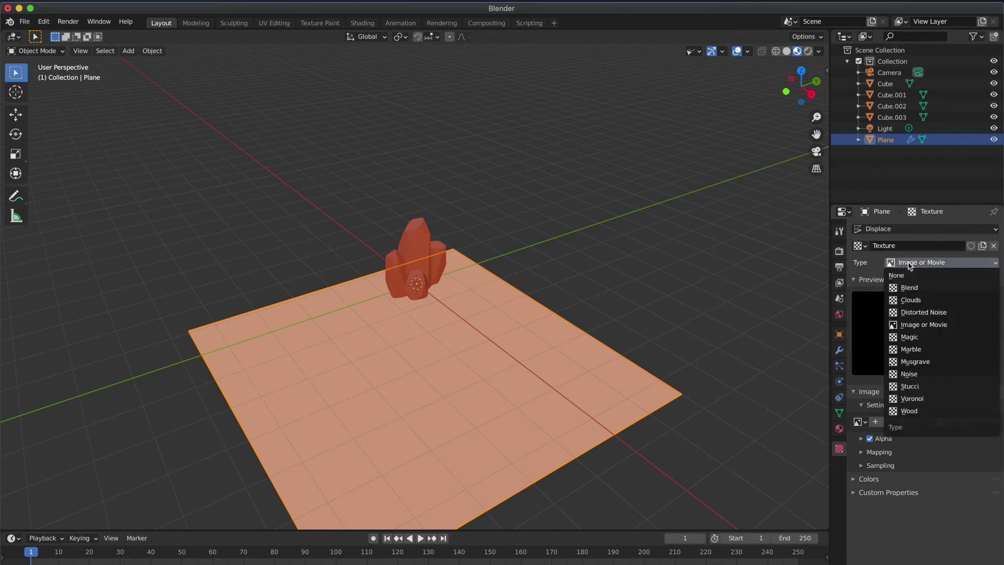
left_click(914, 301)
Set the clouds texture's size to 0.19 and its depth to 15
middle_click_drag(745, 271, 740, 231)
left_click_drag(953, 458, 934, 458)
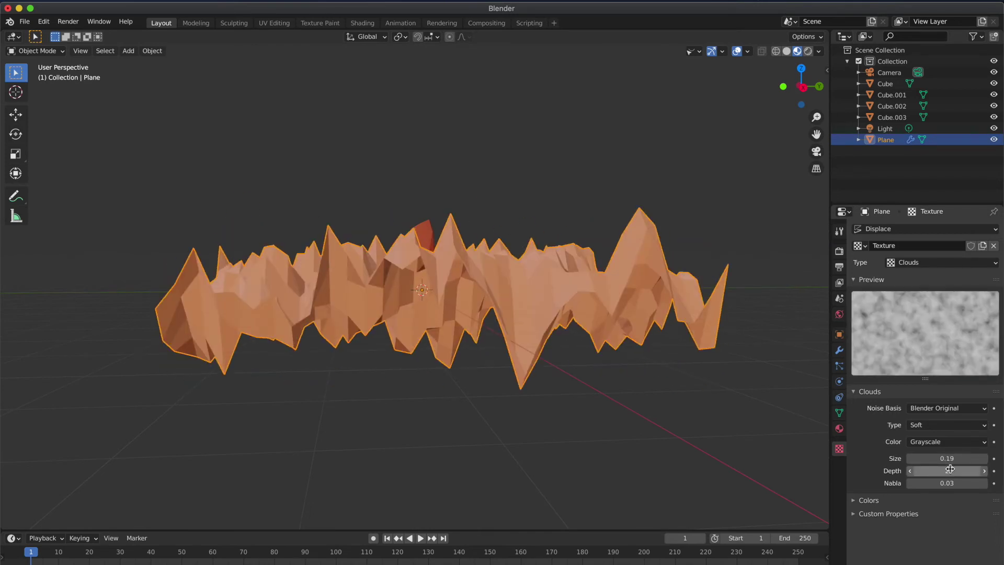
mouse_move(947, 470)
left_mouse_down()
mouse_move(972, 471)
mouse_move(939, 481)
left_mouse_up()
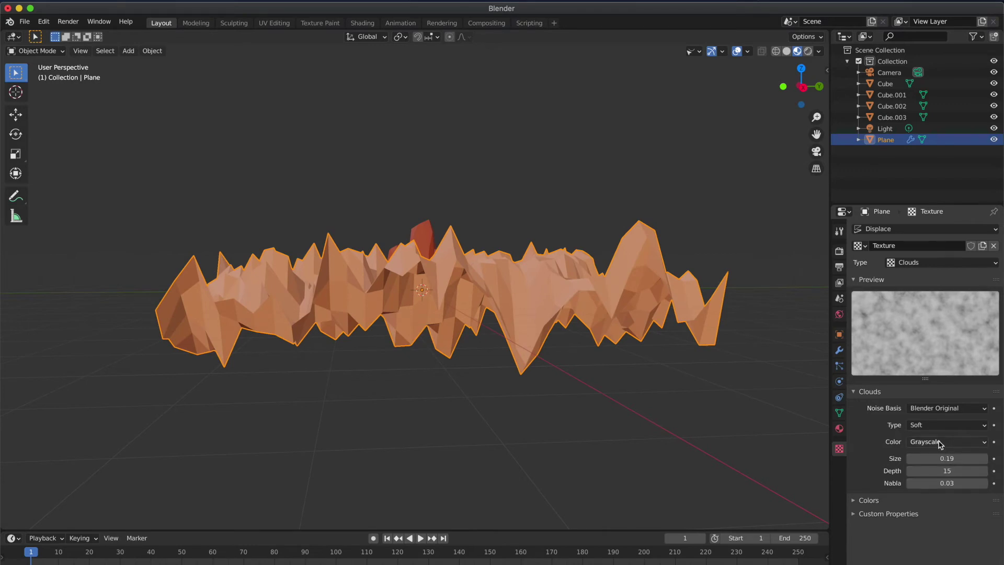
Increase the clouds texture's size to 2.00 for broad, gentle terrain bumps and deselect the plane
left_click_drag(947, 458, 986, 458)
left_click_drag(947, 458, 921, 459)
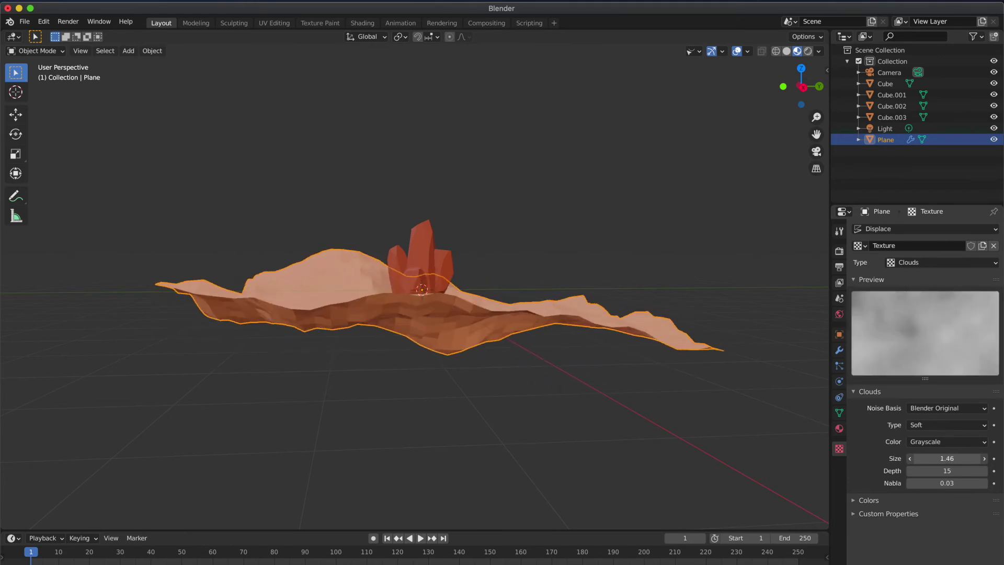
left_click(943, 458)
type("1")
type(".5")
key("Return")
left_click(942, 456)
type("1.76")
key("Return")
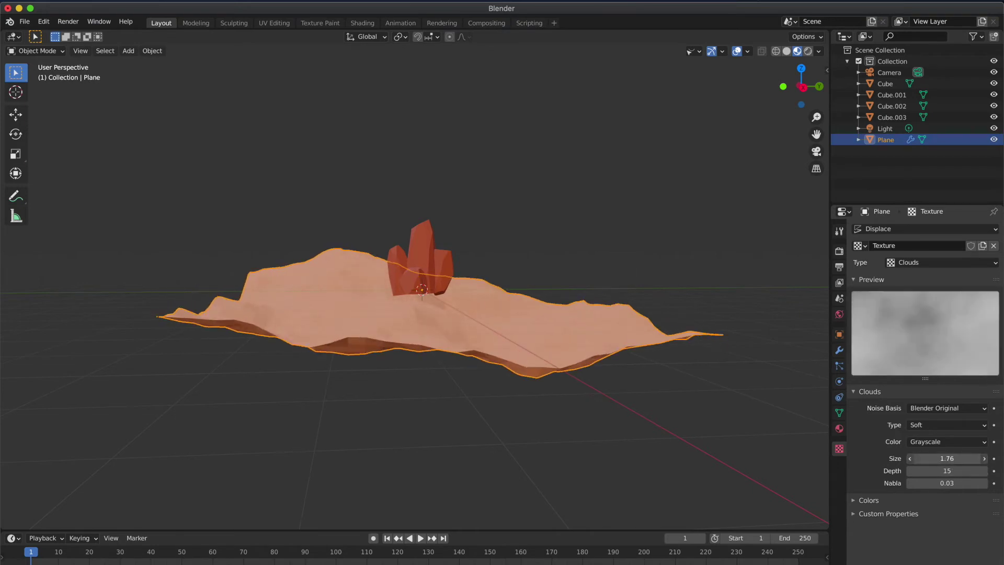
left_click_drag(947, 458, 963, 458)
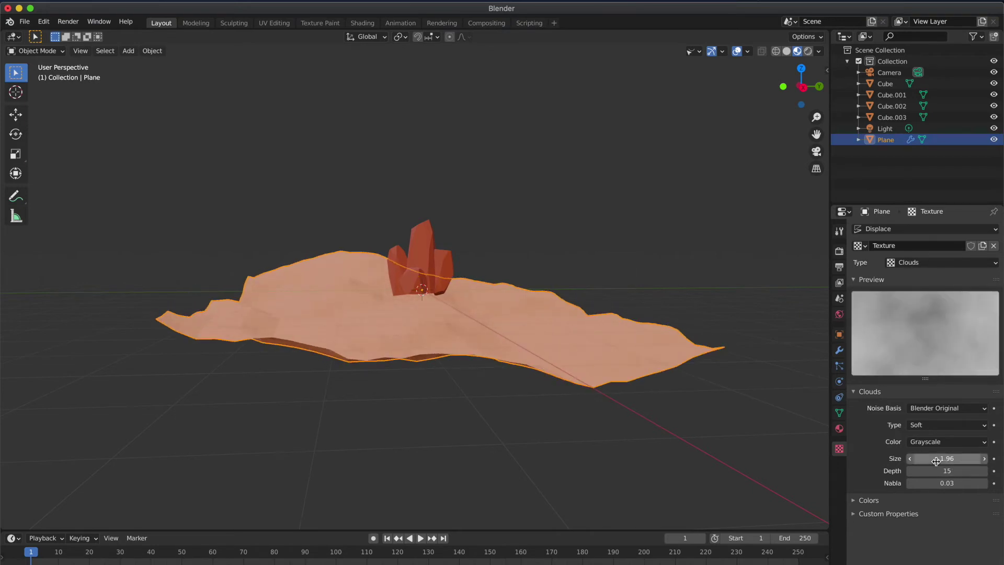
left_click(754, 405)
Rotate the displaced ground plane about 4° around the X axis in the right orthographic view
scroll(754, 405, "up", 10)
scroll(754, 406, "down", 8)
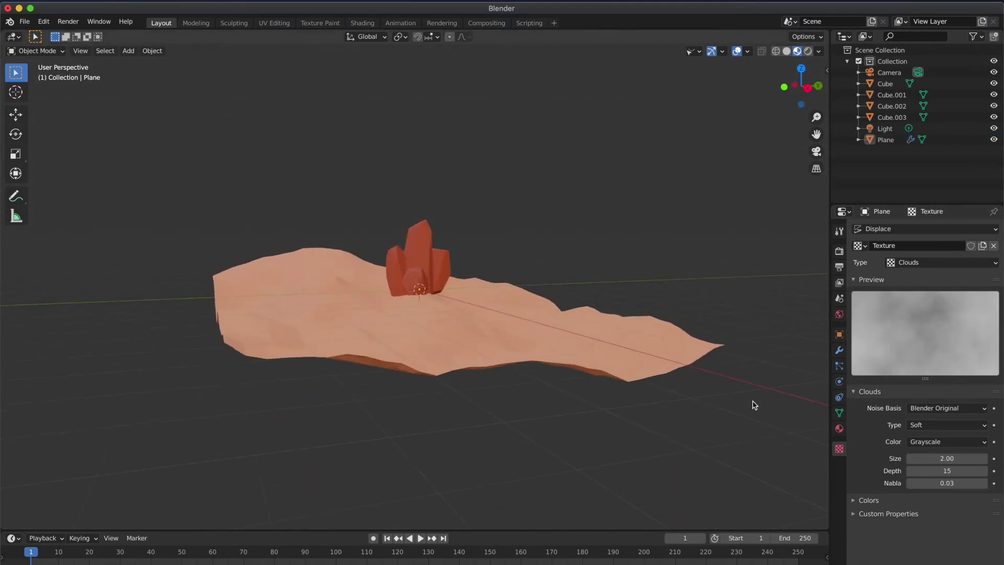
scroll(755, 405, "up", 2)
left_click(805, 90)
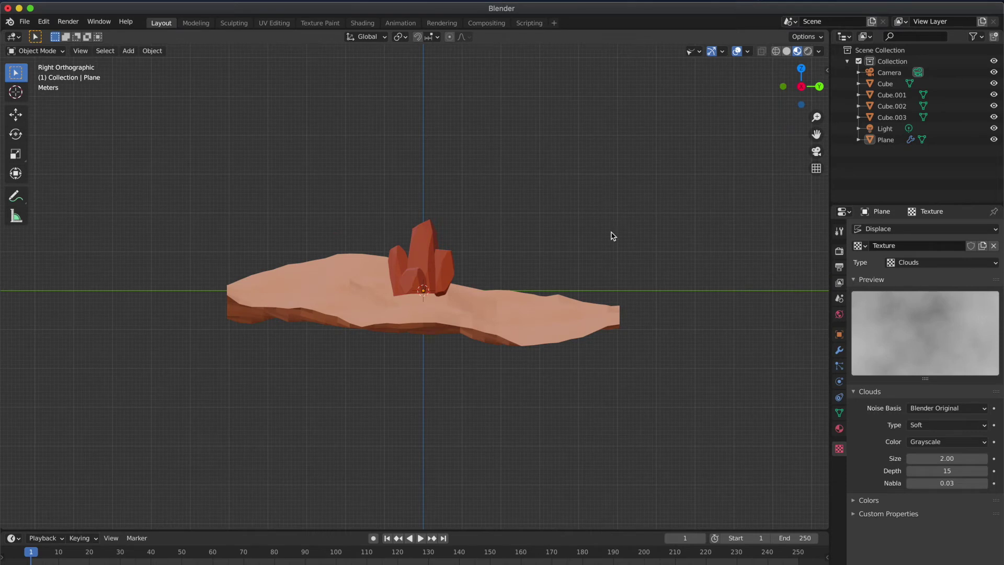
left_click(525, 308)
key("r")
key("x")
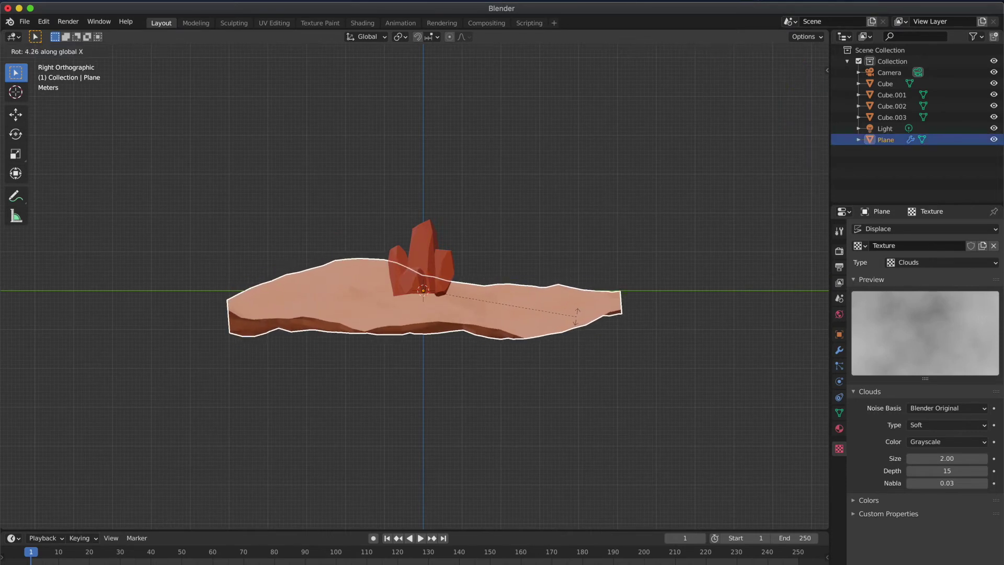
left_click(580, 320)
key("r")
key("x")
right_click(574, 352)
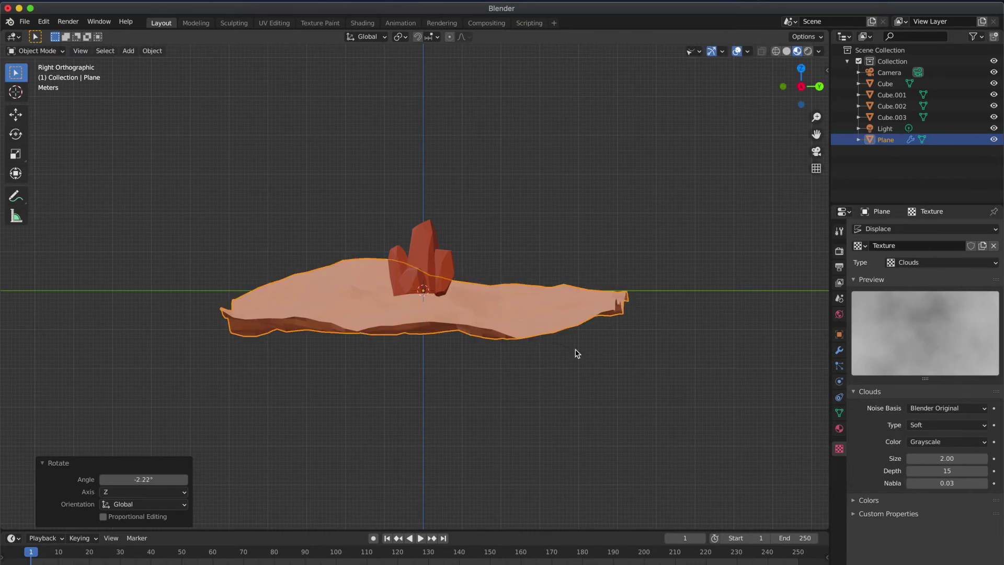
key("ctrl+z")
Flatten the ground plane to 0.390 along Z and rotate it -2.37° around X
key("s")
key("z")
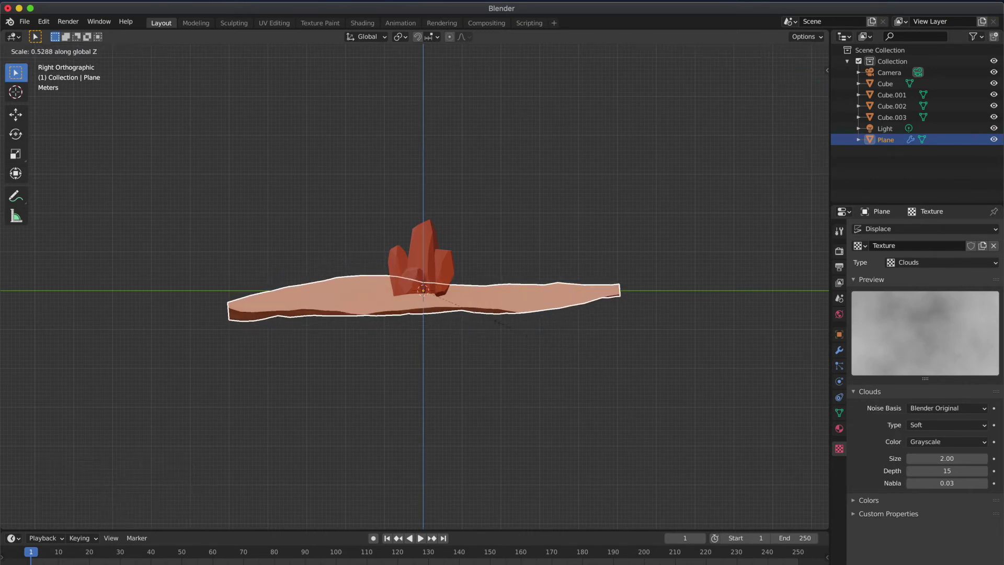
left_click(483, 316)
key("r")
key("x")
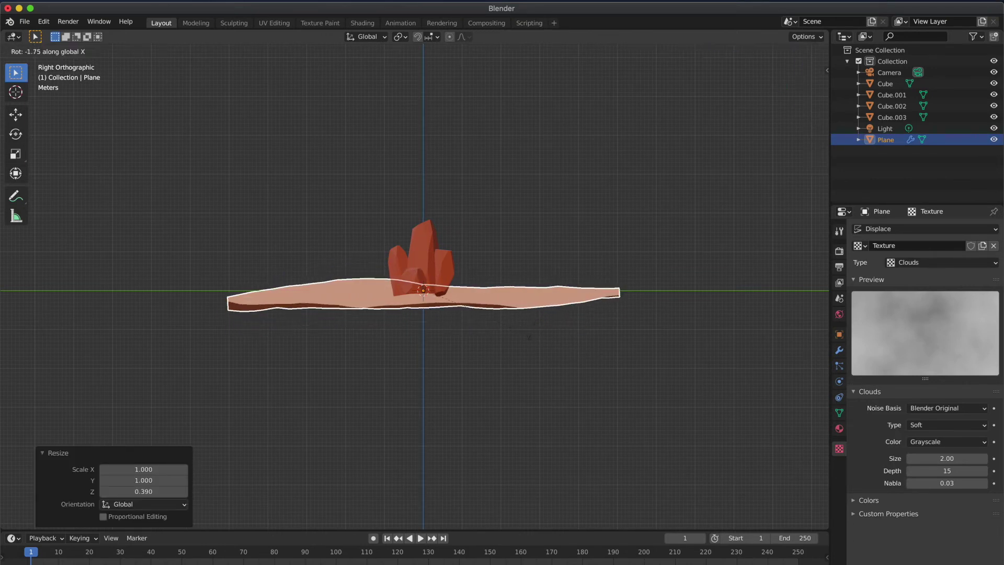
left_click(533, 336)
Nudge the ground plane slightly upward along Z and deselect it
key("g")
key("z")
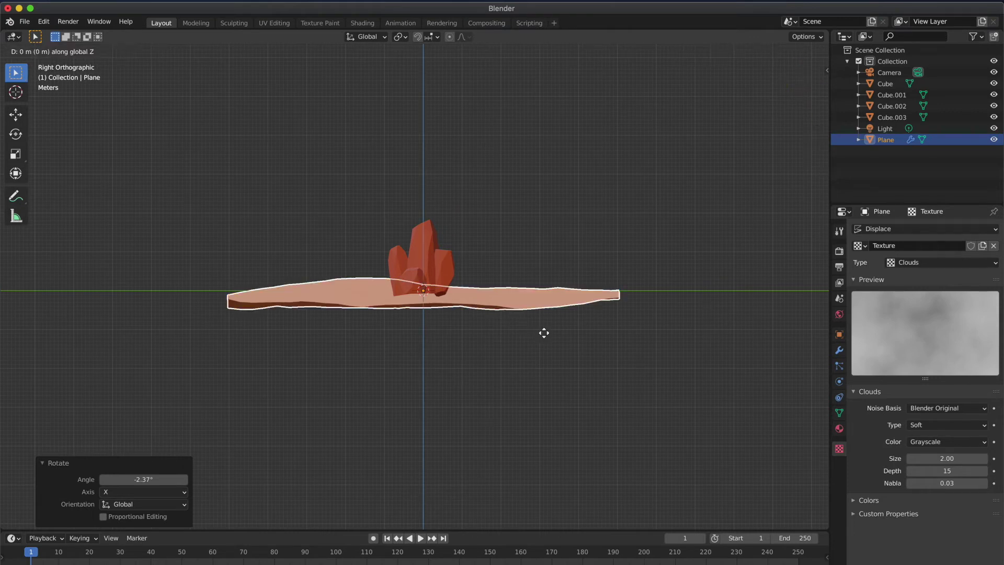
left_click(543, 326)
left_click(546, 328)
middle_click_drag(545, 328, 545, 328)
Switch the viewport to solid shading and select the ground plane
key("z")
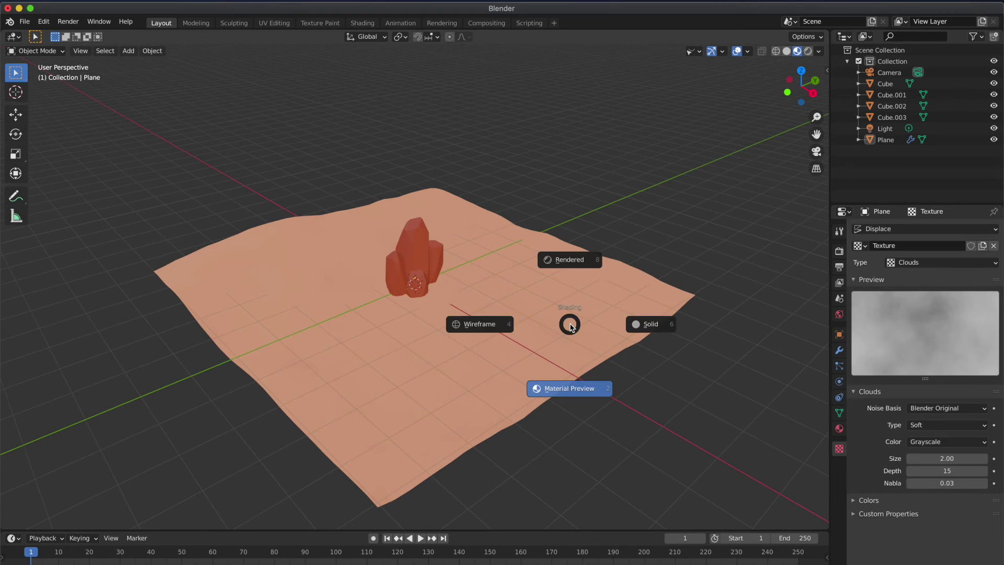
left_click(642, 335)
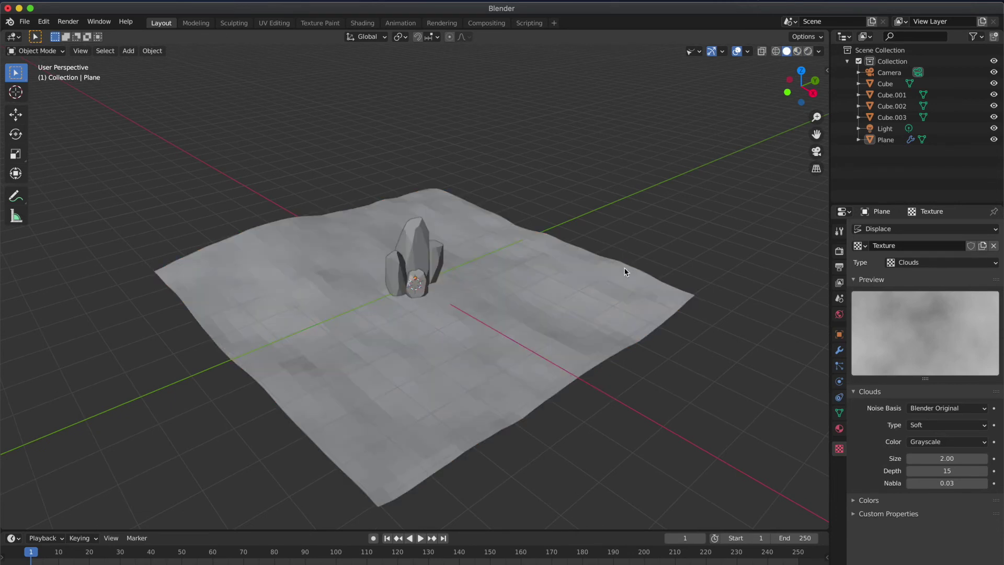
key("z")
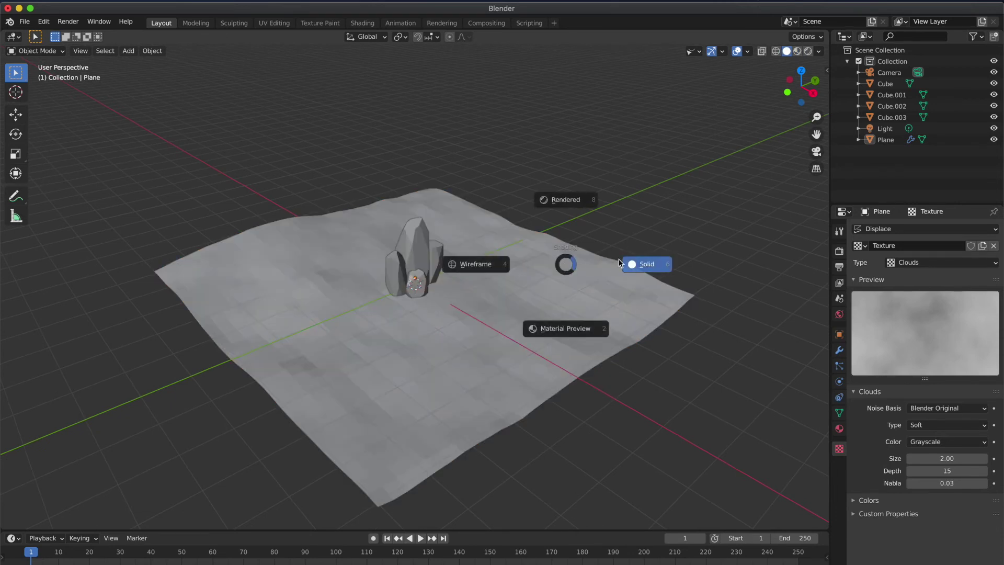
key("Escape")
left_click(553, 271)
key("r")
key("z")
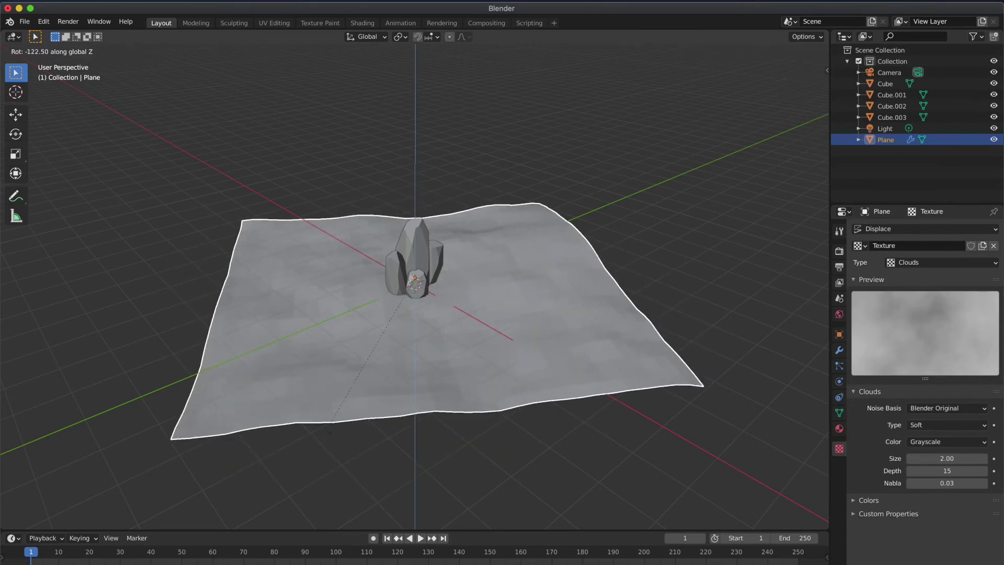
left_click(142, 421)
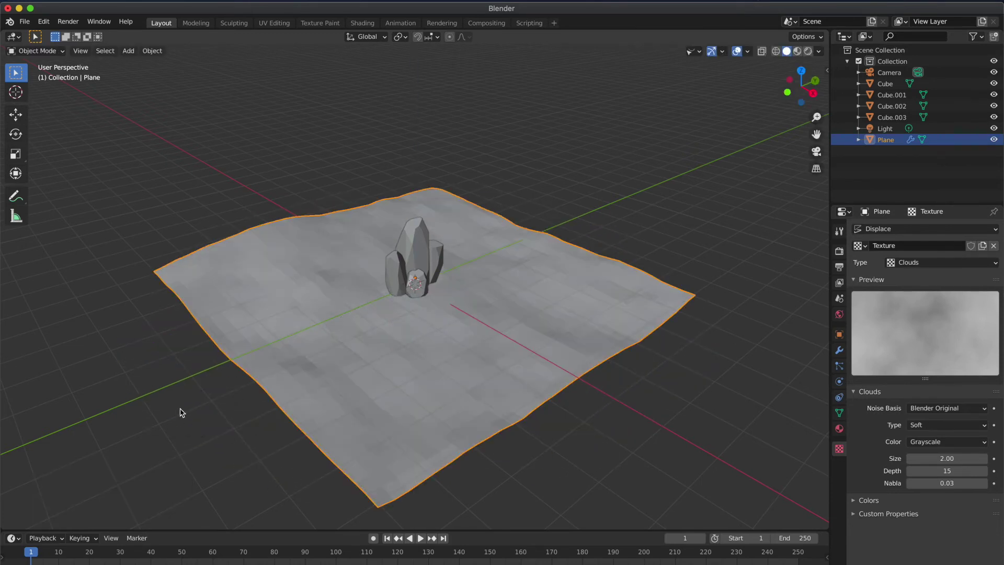
Rotate the ground plane 180° around the global Z axis and look at it through the camera
type("rz180")
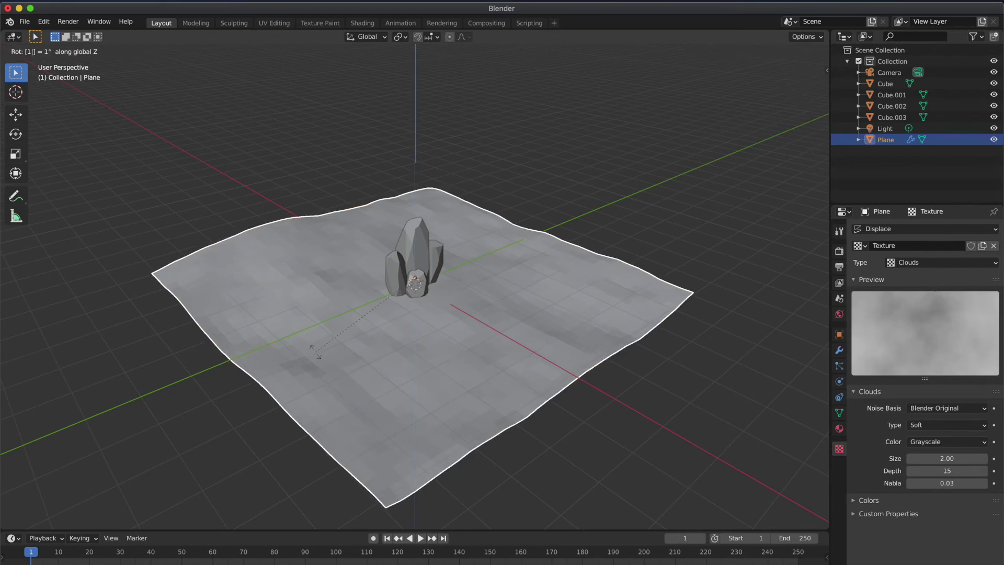
key("Return")
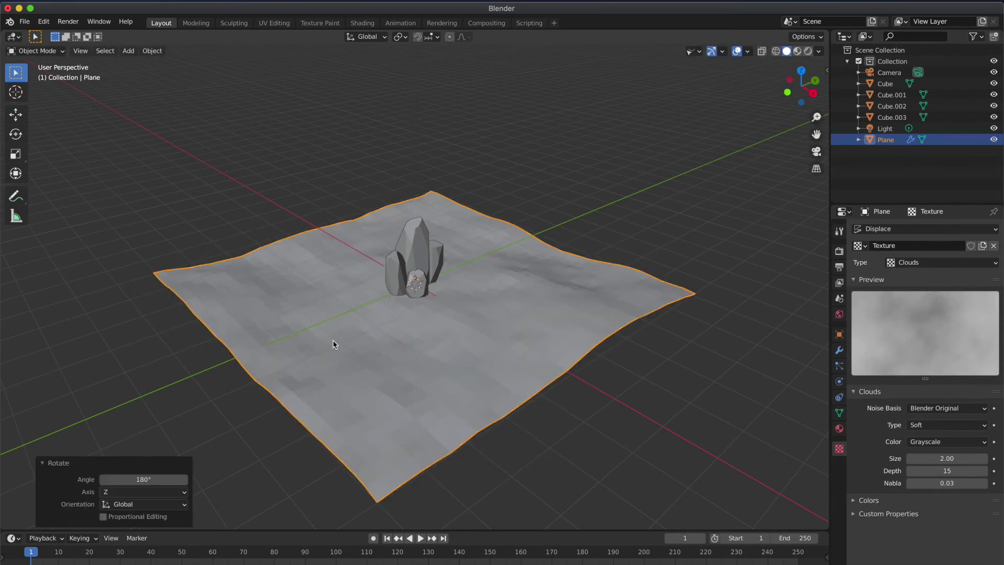
left_click(816, 151)
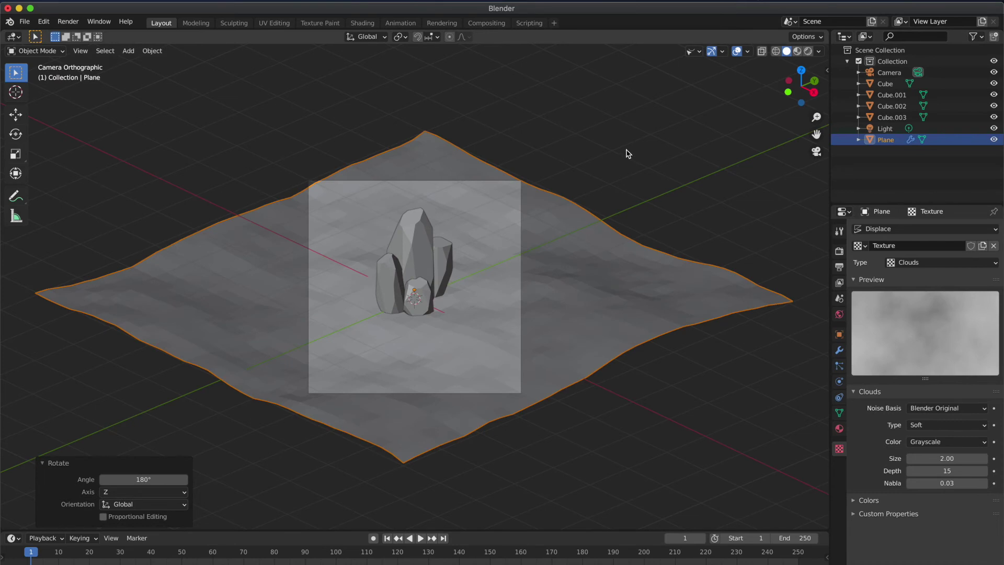
Add a level 4 subdivision surface to the ground plane, shade it smooth and deselect it
left_click(615, 177)
left_click(555, 269)
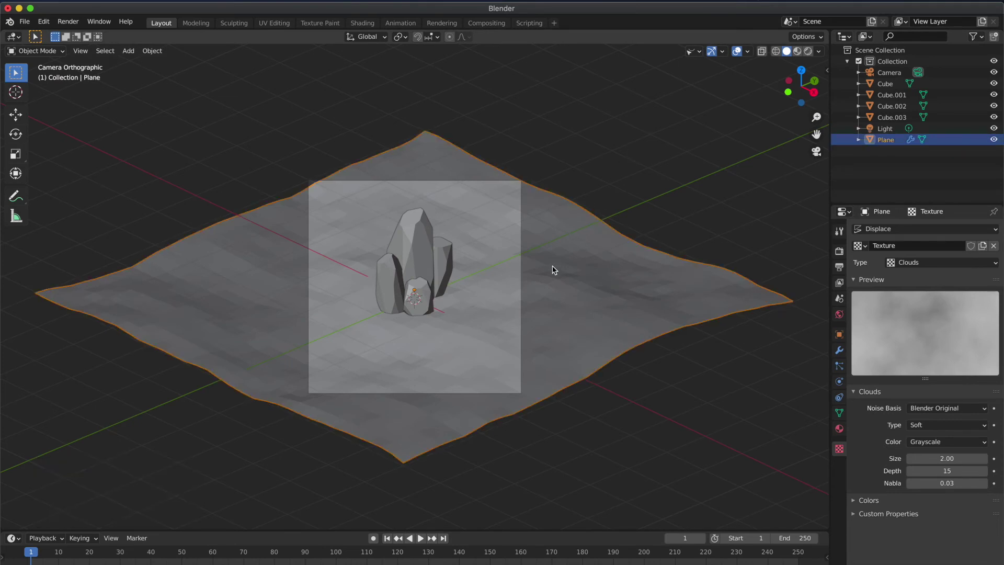
key("ctrl+4")
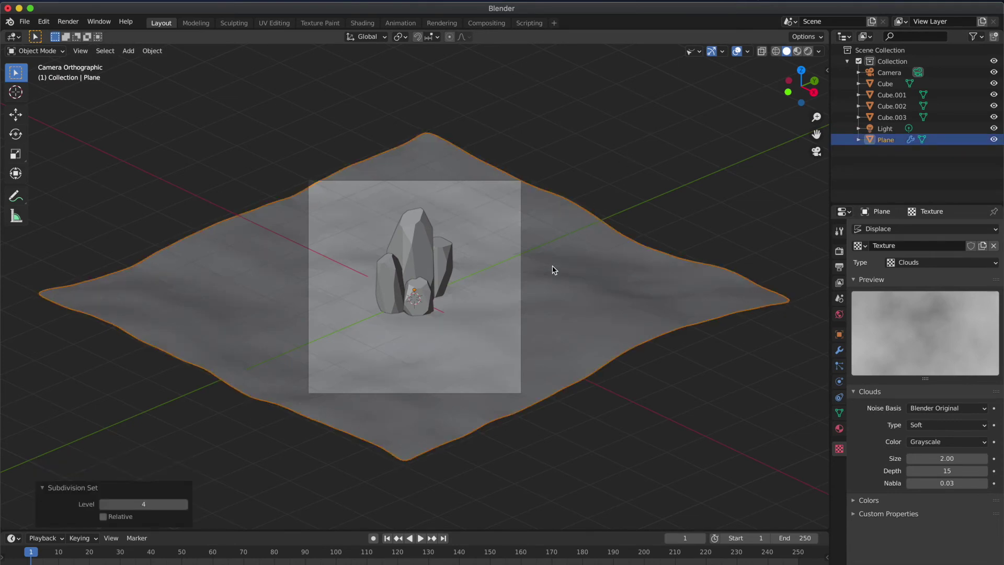
right_click(554, 270)
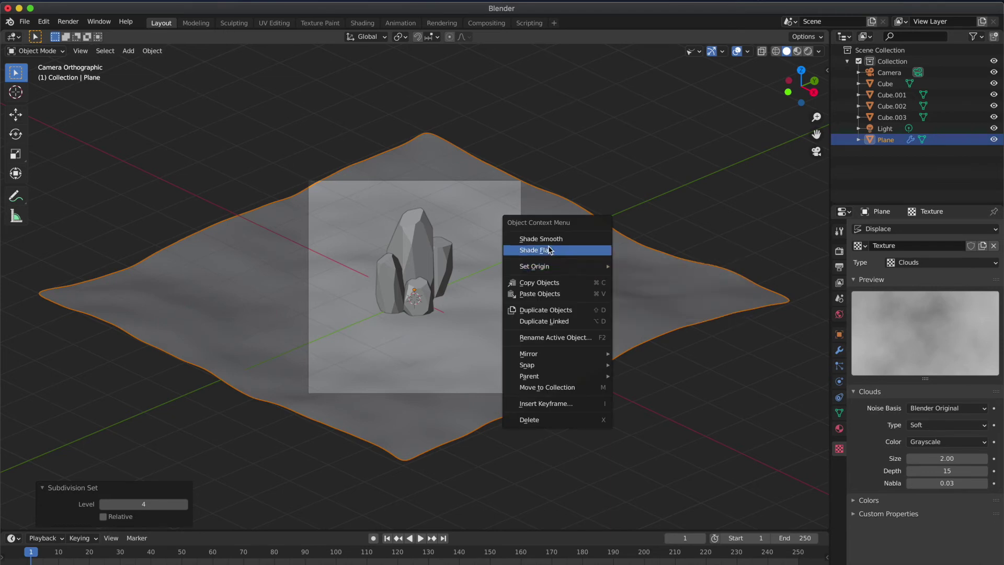
left_click(548, 244)
left_click(558, 156)
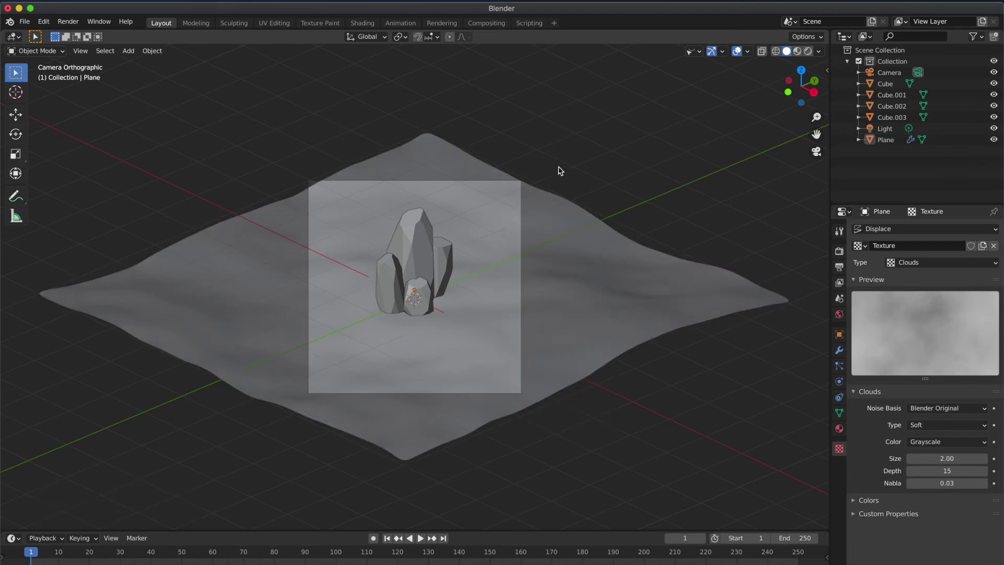
In rendered shading, scale the ground plane up uniformly by about 1.105 and deselect it
left_click(808, 52)
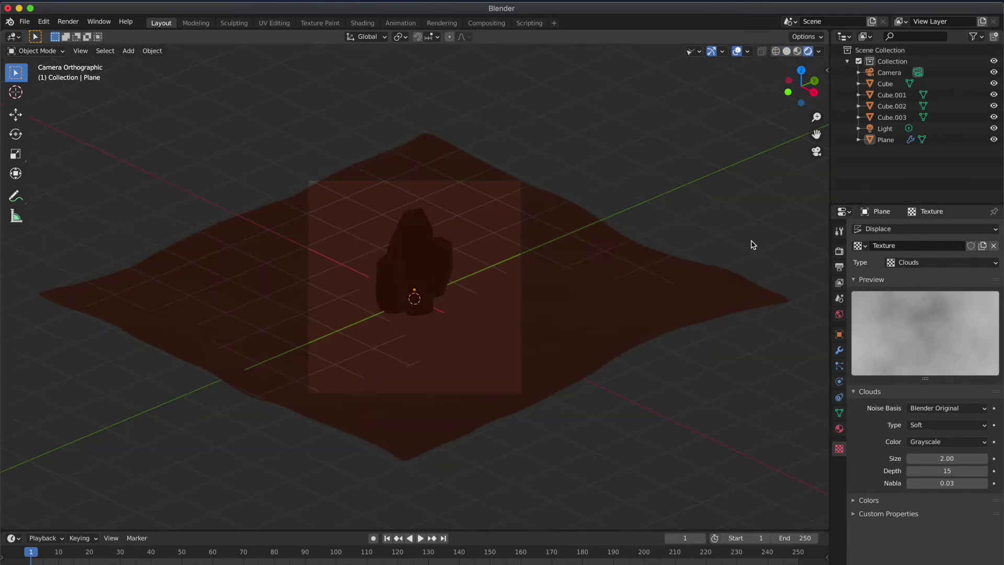
left_click(630, 249)
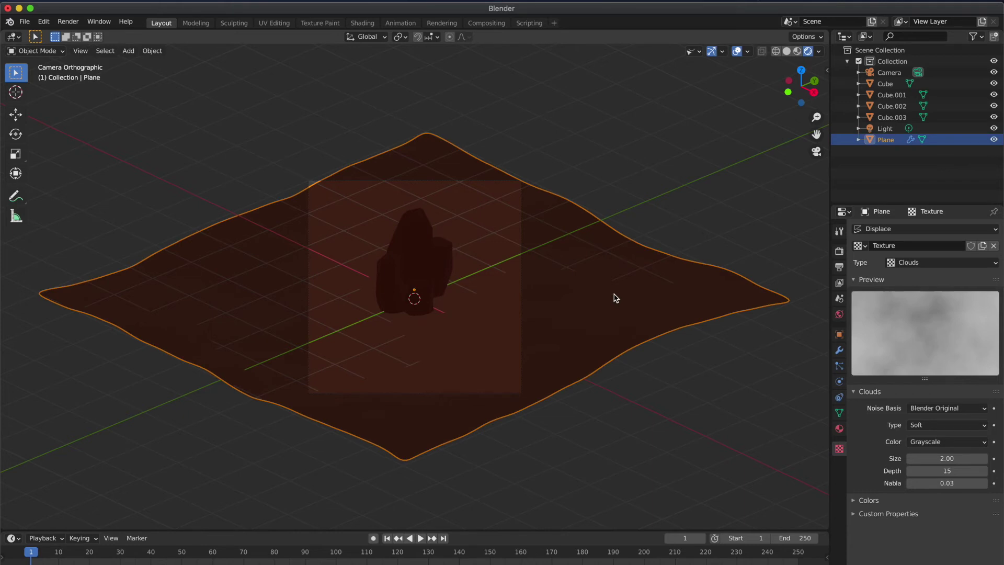
key("s")
left_click(637, 303)
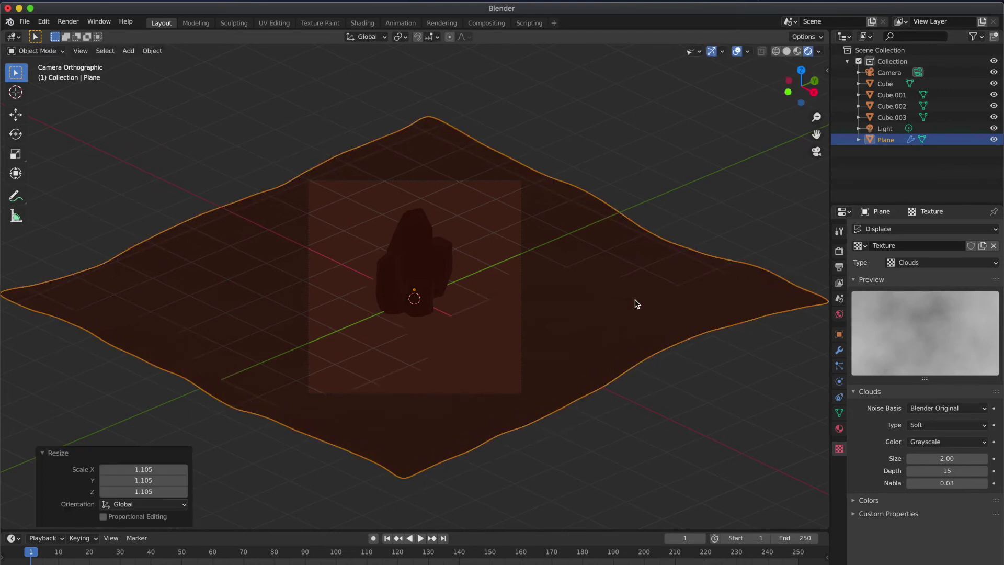
left_click(644, 197)
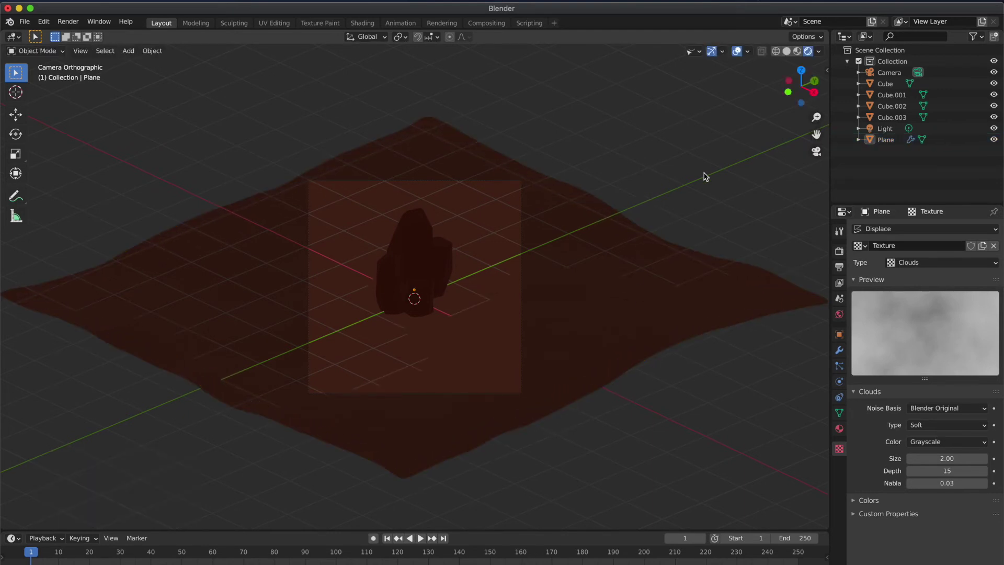
Turn on the viewport visibility of light and camera objects and select the scene's light
left_click(701, 52)
left_click(710, 215)
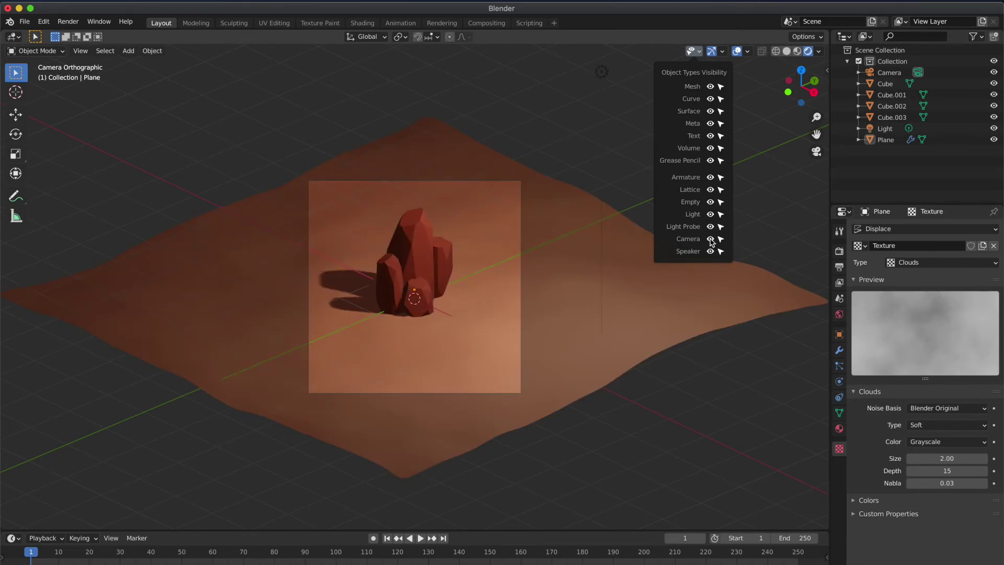
left_click(601, 73)
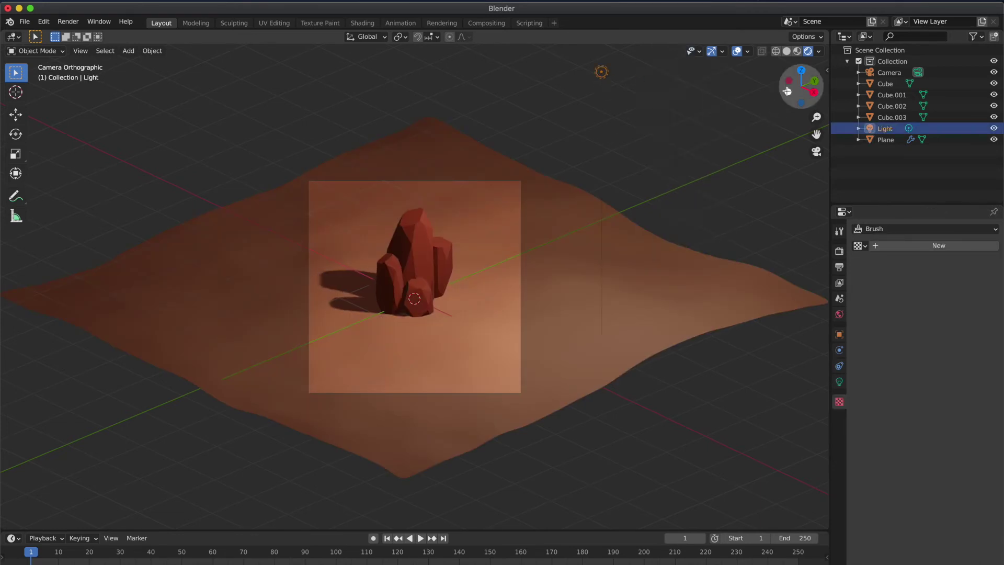
In the solid-shaded top view, move the light close to the rocks, about -3.04 m in X and -1.00 m in Y
left_click(802, 71)
left_click(787, 51)
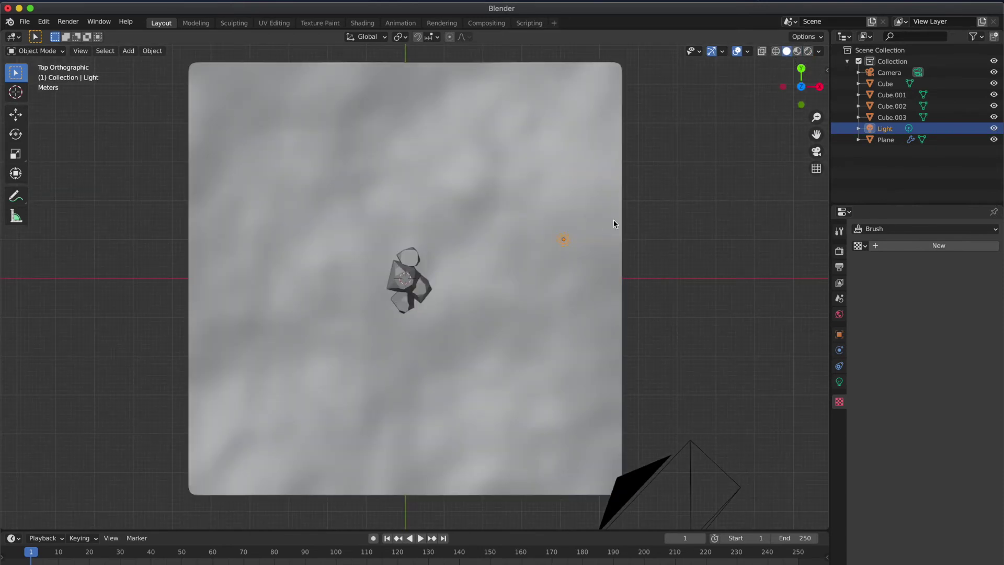
key("g")
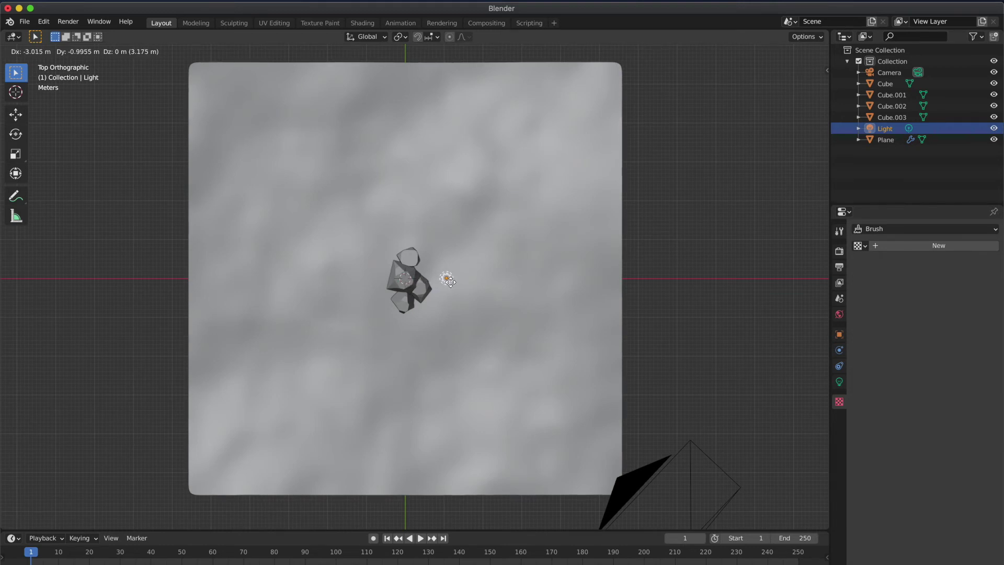
left_click(450, 282)
middle_click_drag(450, 282, 450, 268)
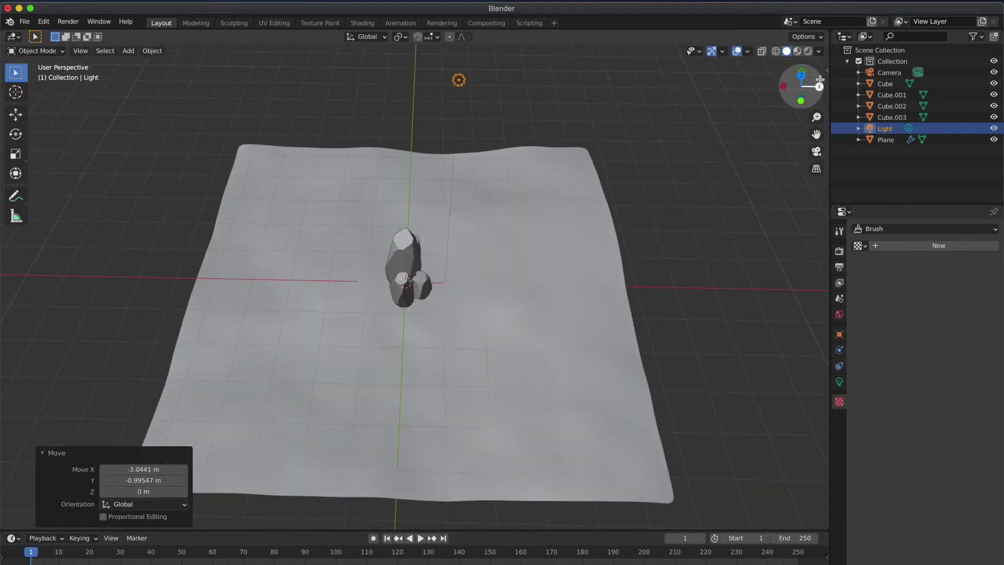
Set the point light's power to 2500 W and its radius to 3 m
left_click(839, 381)
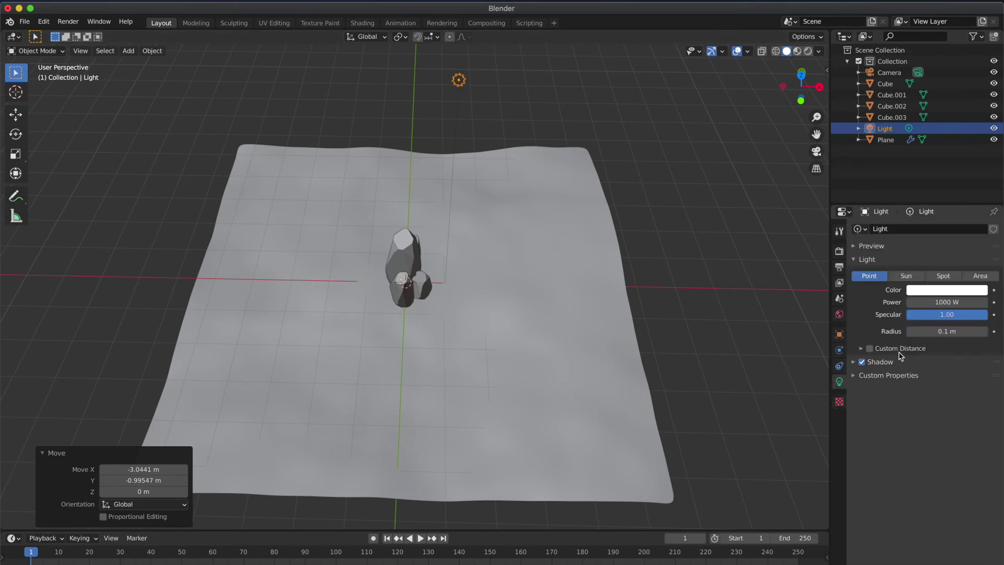
left_click(953, 302)
type("42")
key("Return")
left_click(960, 333)
type("3")
key("Return")
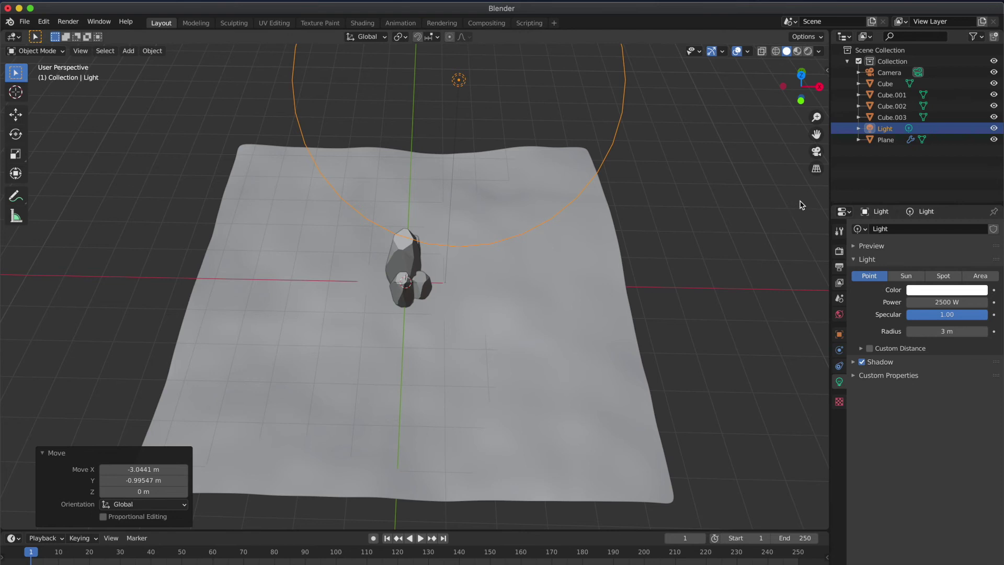
In the rendered camera view, set the camera's vertical lens shift (Shift Y) to 0.110
left_click(816, 153)
left_click(808, 51)
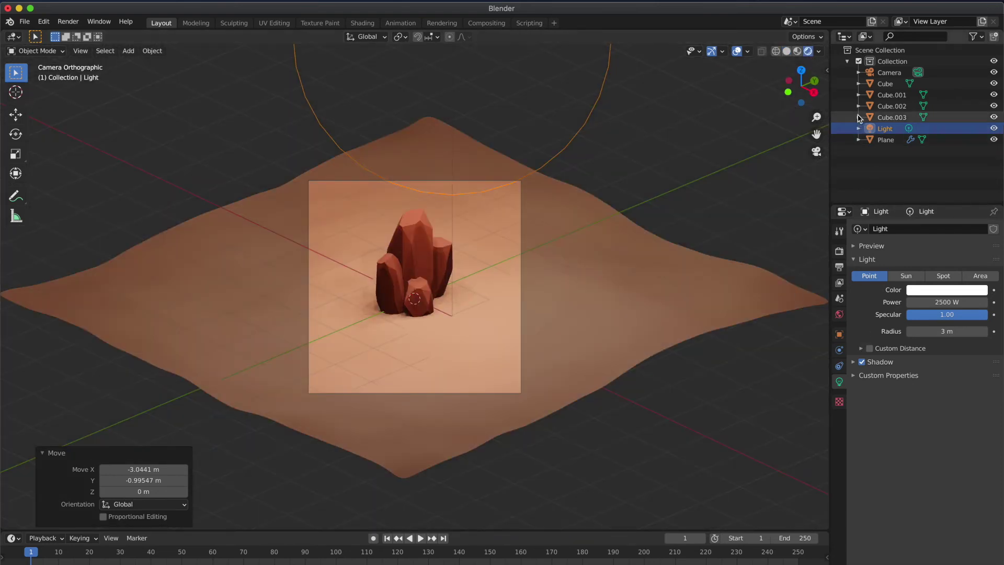
left_click(884, 74)
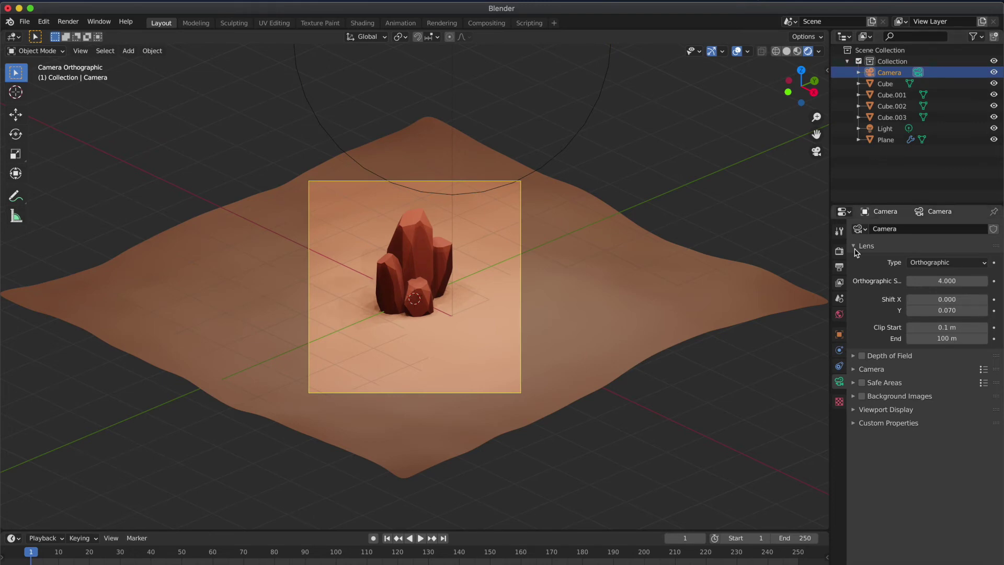
left_click(985, 311)
left_click(985, 311)
left_click(986, 310)
left_click(986, 311)
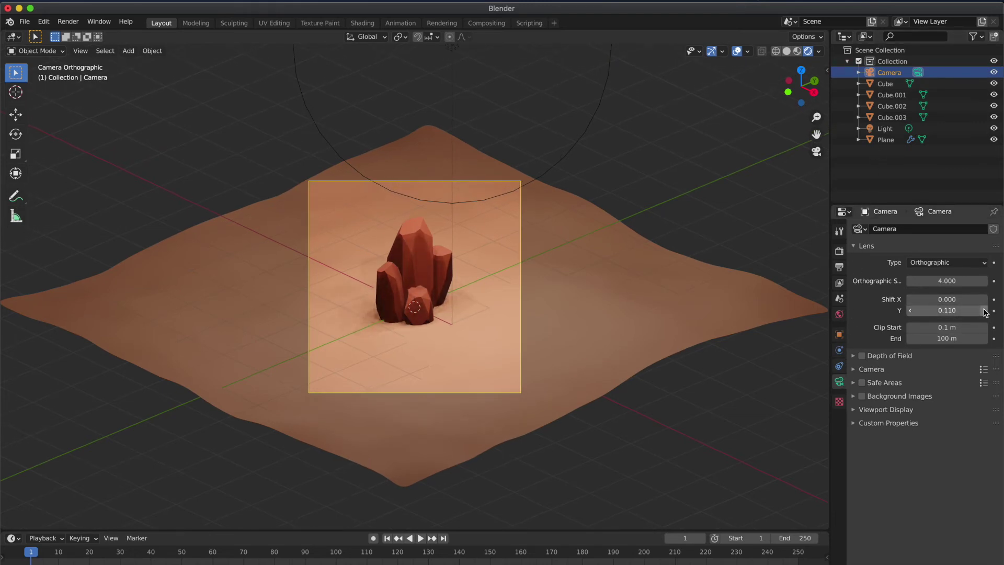
Scale the ground plane up uniformly by about 1.195
left_click(576, 303)
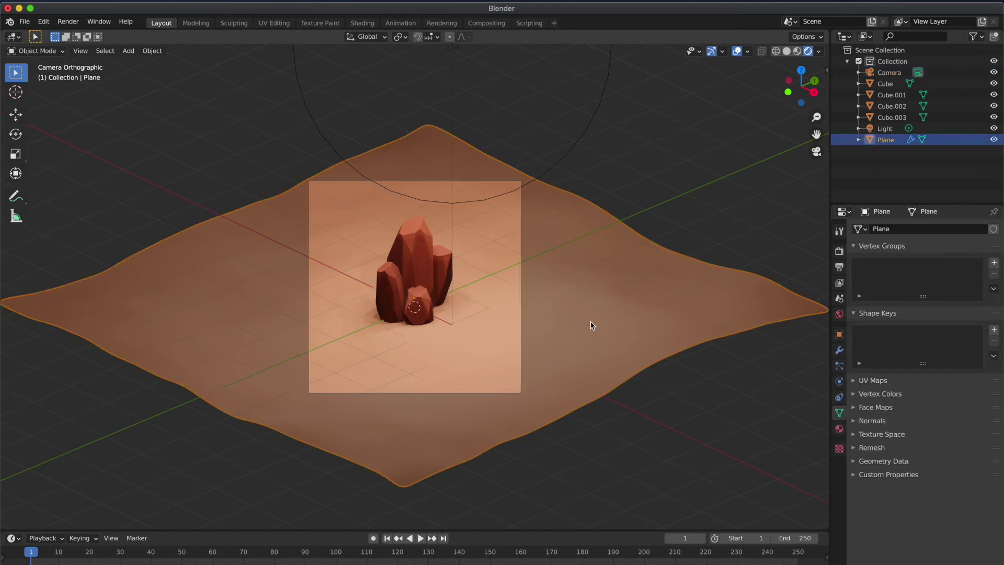
key("s")
left_click(622, 226)
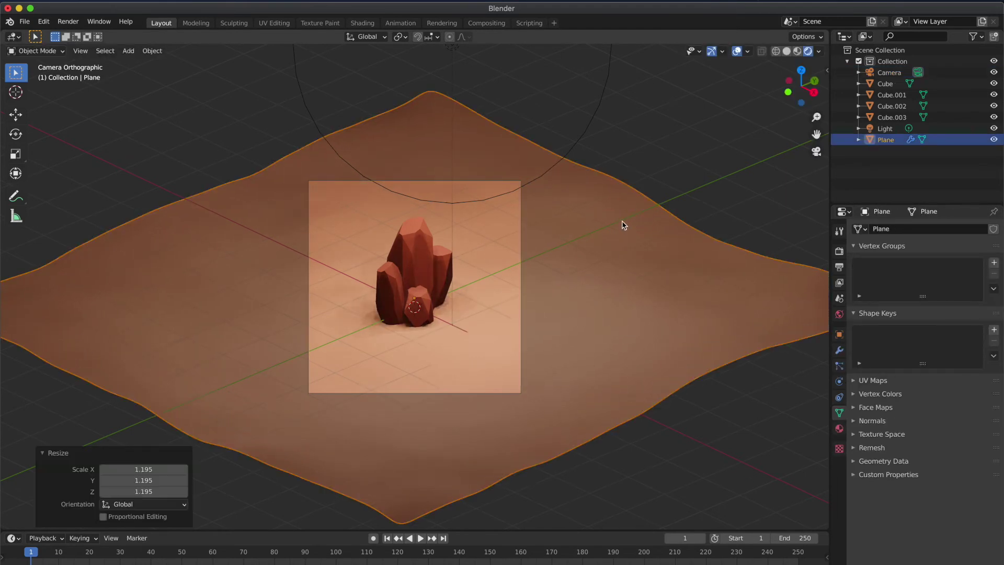
Set the camera's Shift Y to 0.150 and deselect the camera
left_click(891, 75)
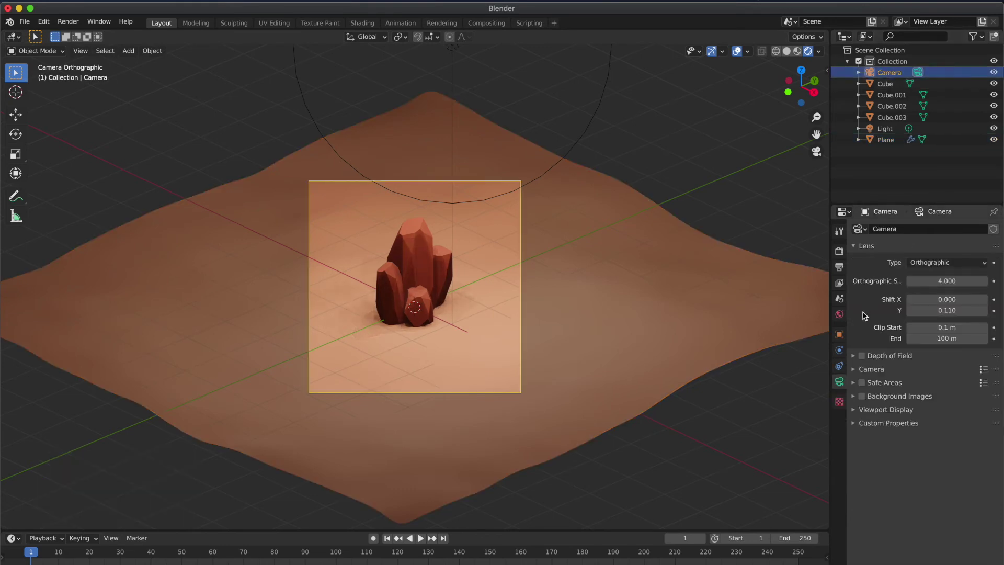
left_click(986, 313)
left_click(985, 314)
left_click(985, 313)
left_click(985, 314)
left_click(986, 313)
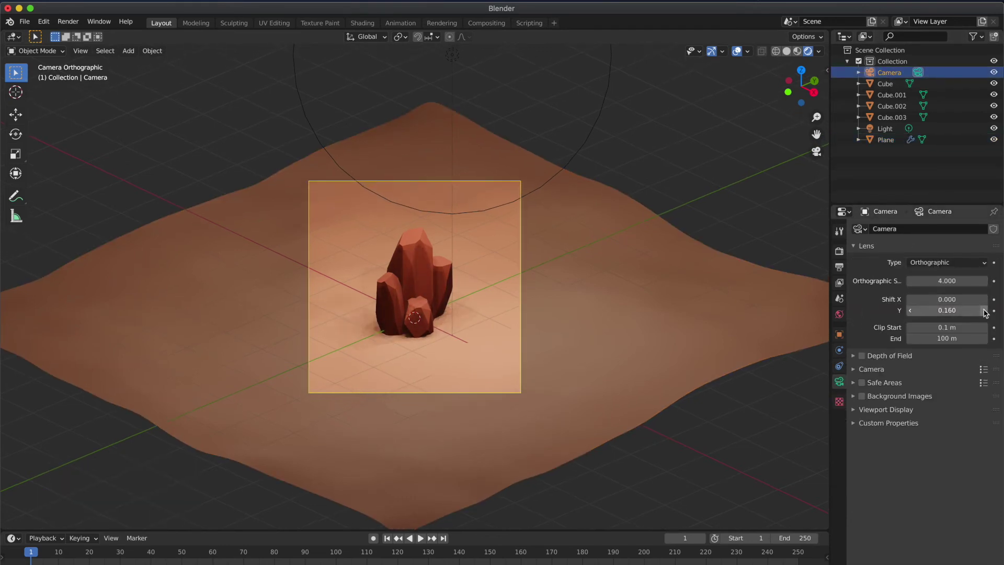
left_click(910, 311)
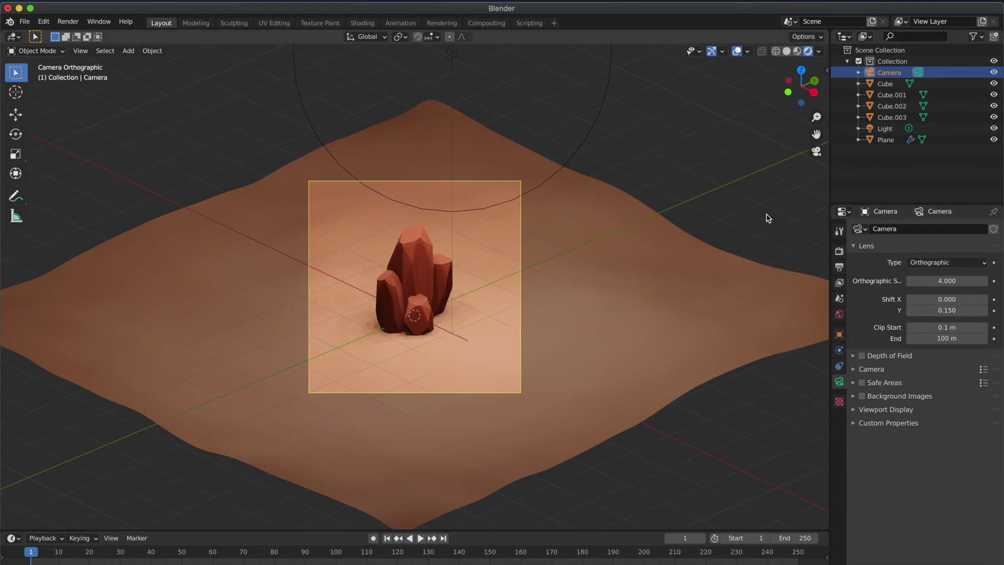
left_click(768, 218)
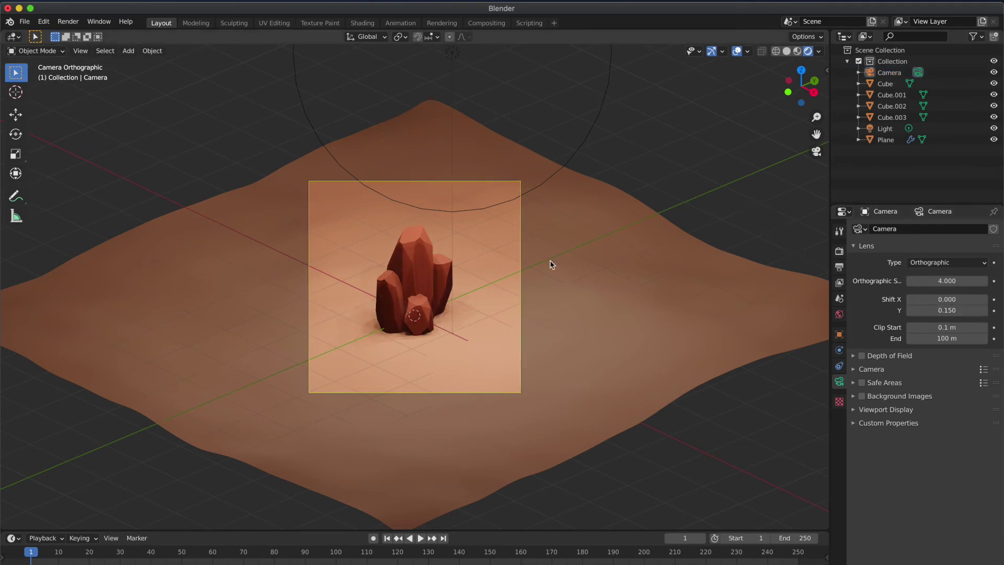
Set the point light's radius to 2 m and its power to 3000 W
left_click(452, 55)
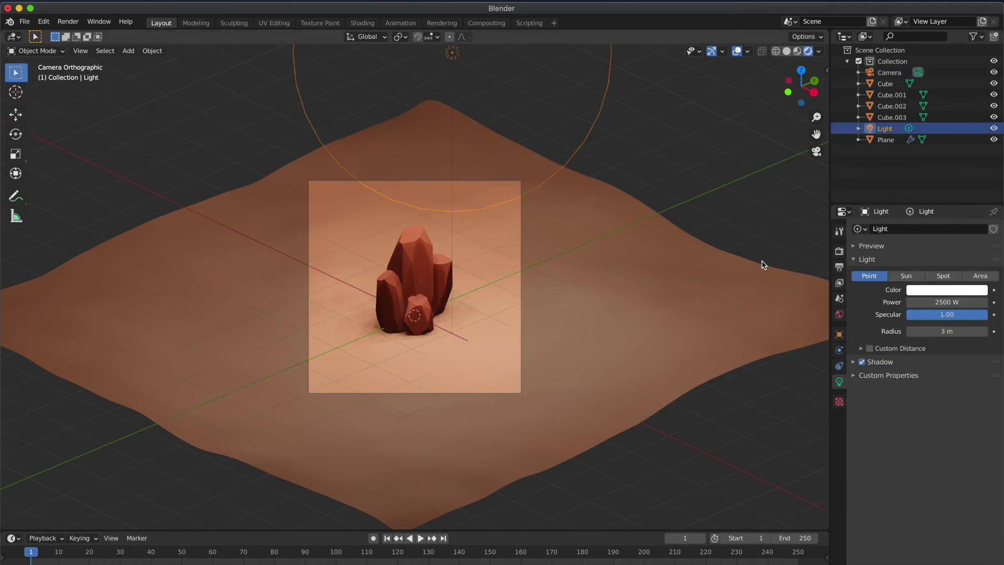
left_click(926, 330)
type("2")
key("Return")
left_click(939, 302)
type("3000")
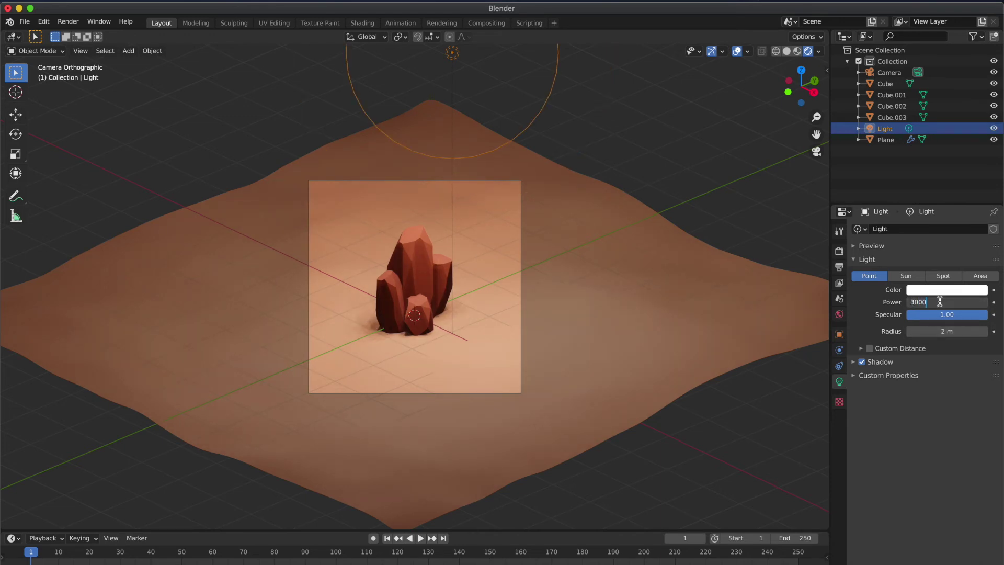
key("Return")
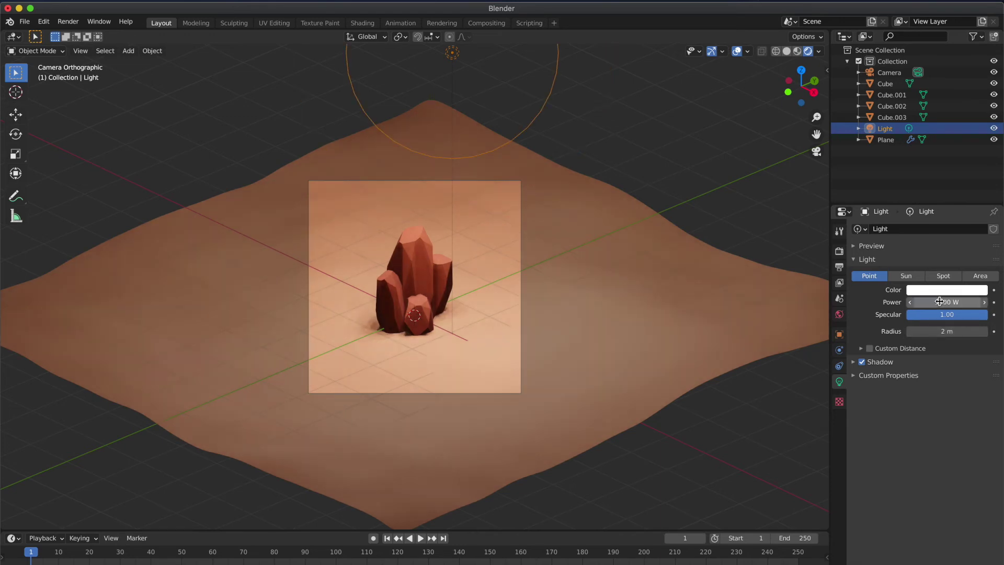
Set the point light's power to 2500 W and tint its colour a pale warm cream, leaving the light deselected
left_click(939, 301)
type("2500")
key("Return")
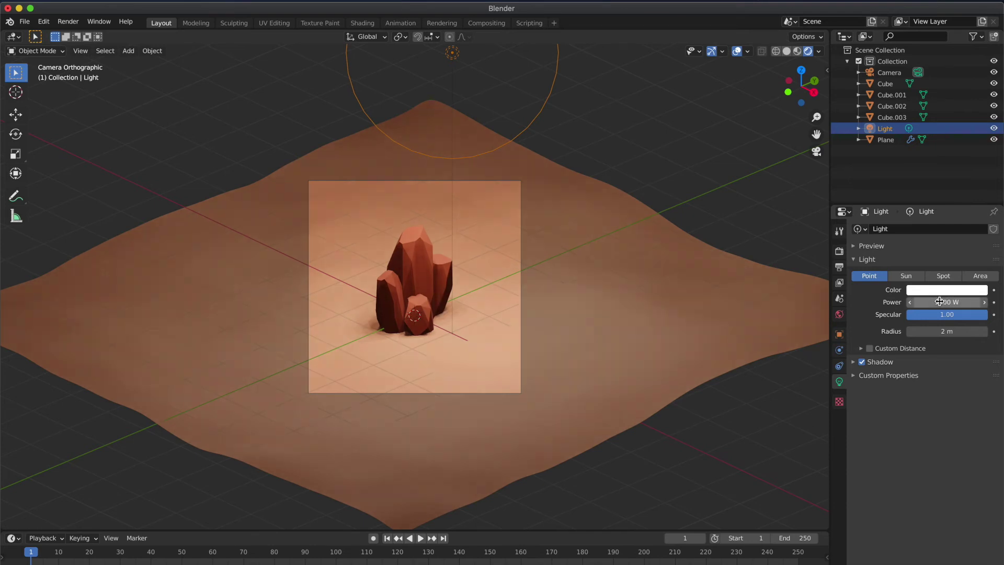
left_click(947, 290)
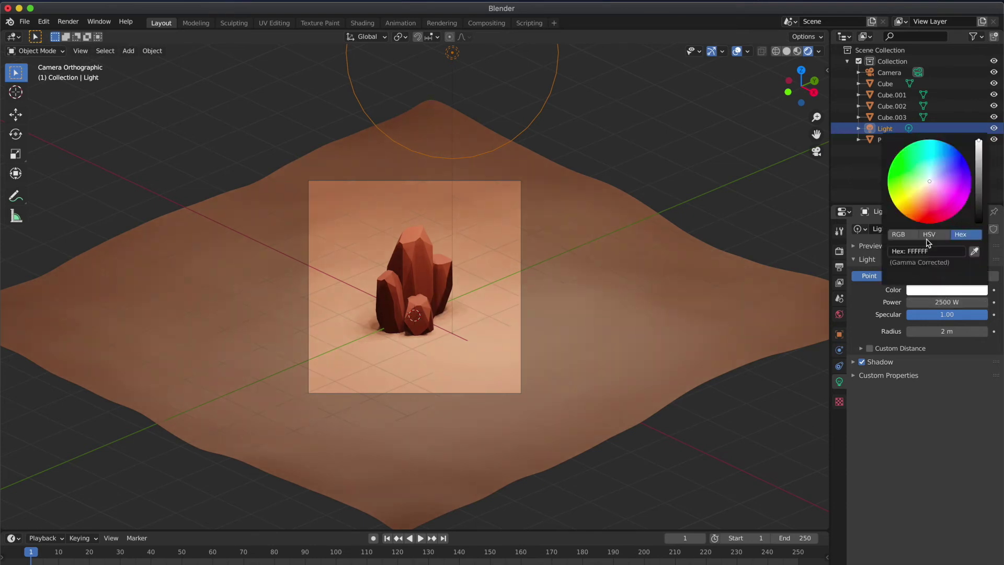
left_click(925, 189)
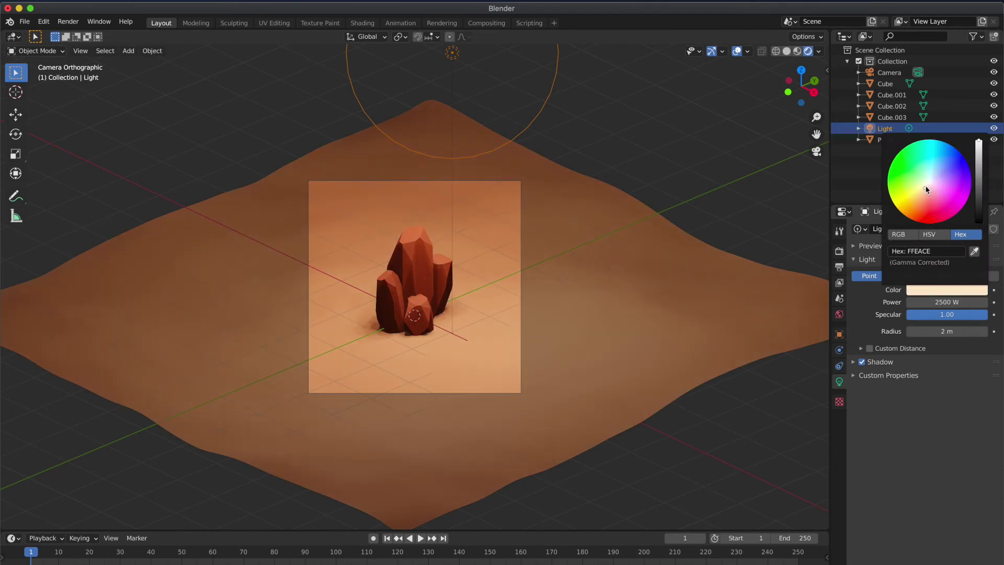
left_click(702, 183)
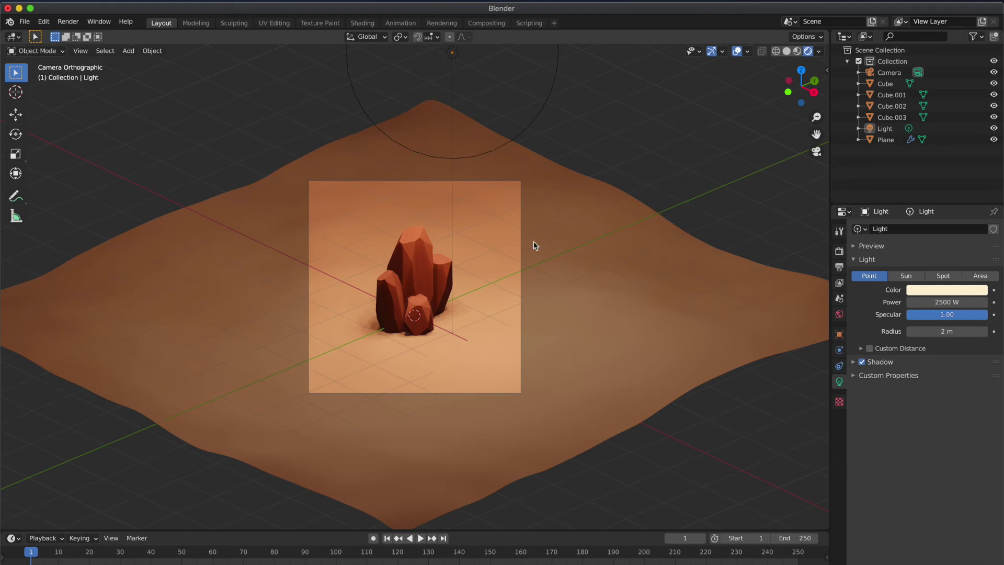
In solid shading, duplicate the small front rock, move the copy forward along X, and scale it down to about 0.348
left_click(786, 50)
scroll(519, 236, "up", 3)
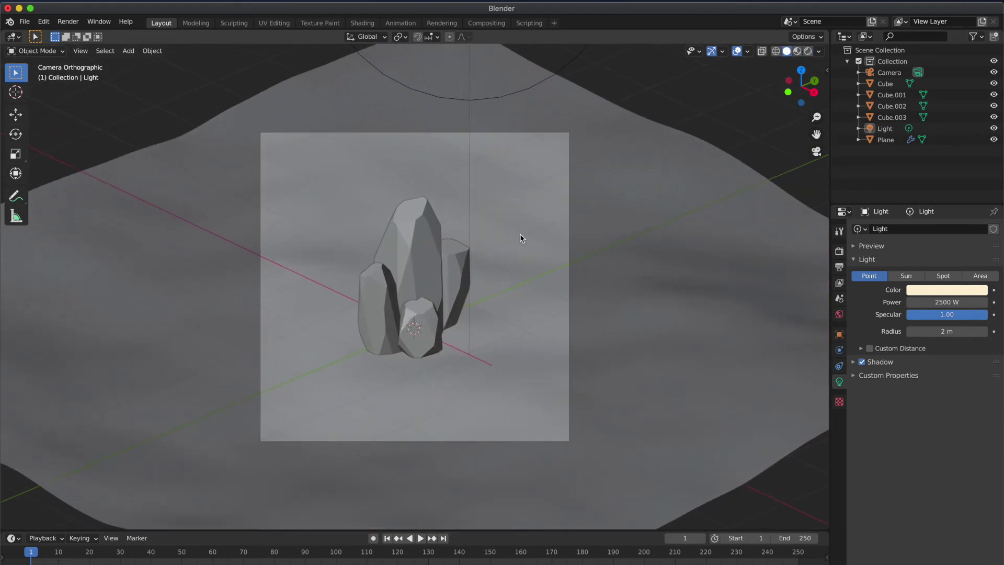
left_click(437, 335)
key("shift+d")
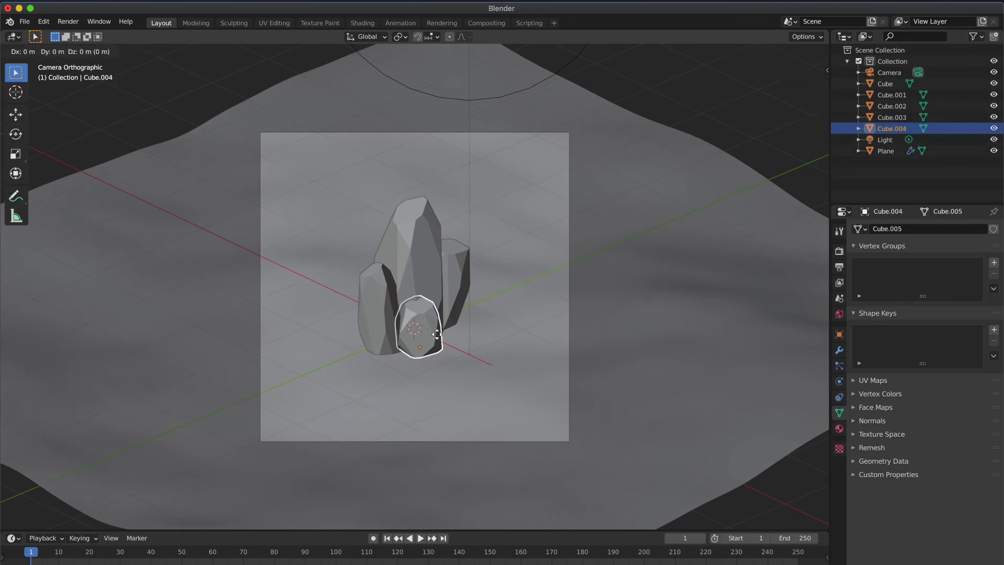
right_click(438, 336)
key("g")
key("x")
left_click(499, 361)
key("s")
left_click(516, 394)
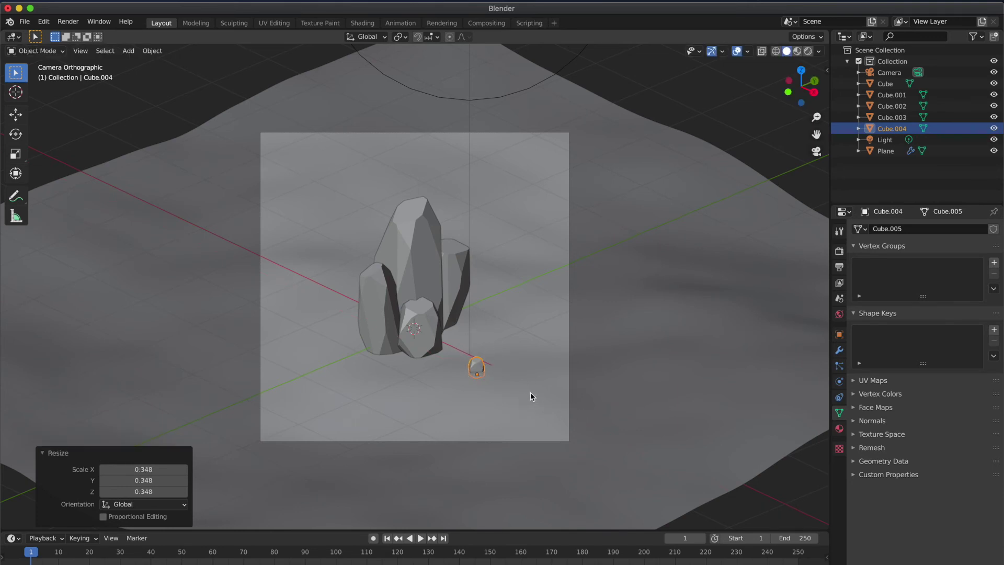
Rotate the small rock copy about the Z axis and tilt it about -56° around the X axis
key("r")
key("z")
left_click(525, 401)
key("r")
key("x")
left_click(516, 422)
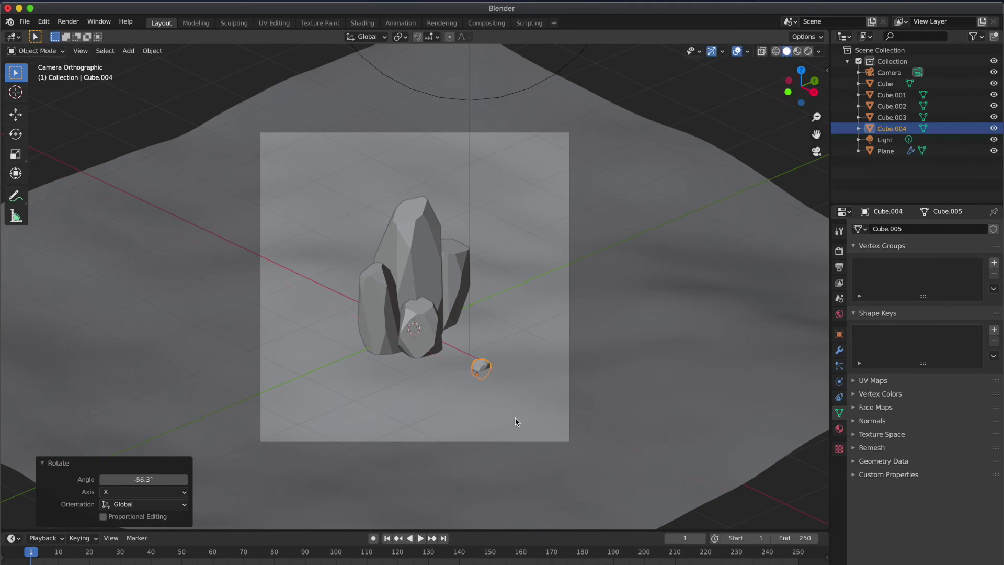
Move the pebble against the base of the small front rock, lowering it about 0.2 m onto the sand and shifting it back along X
key("g")
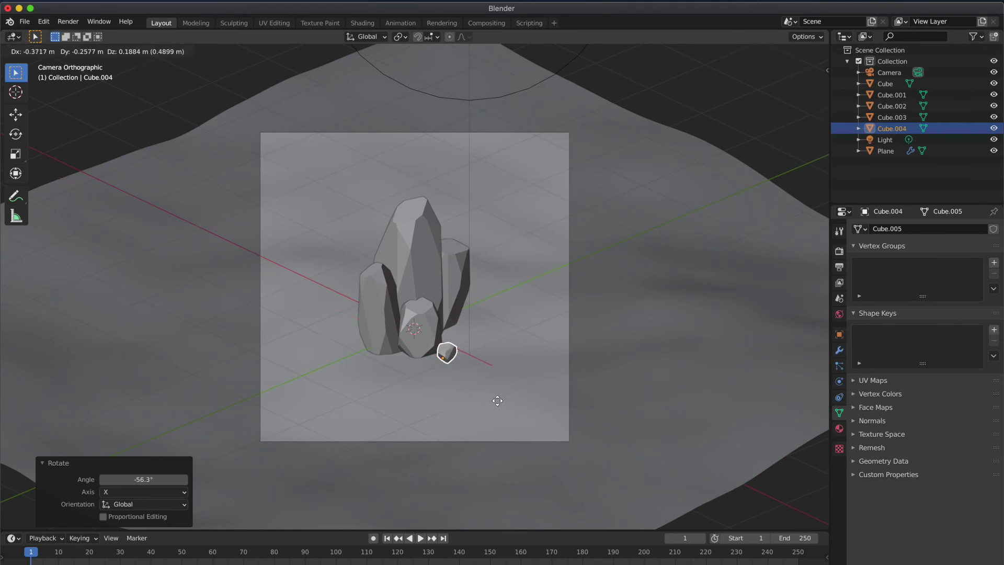
left_click(497, 401)
key("g")
key("z")
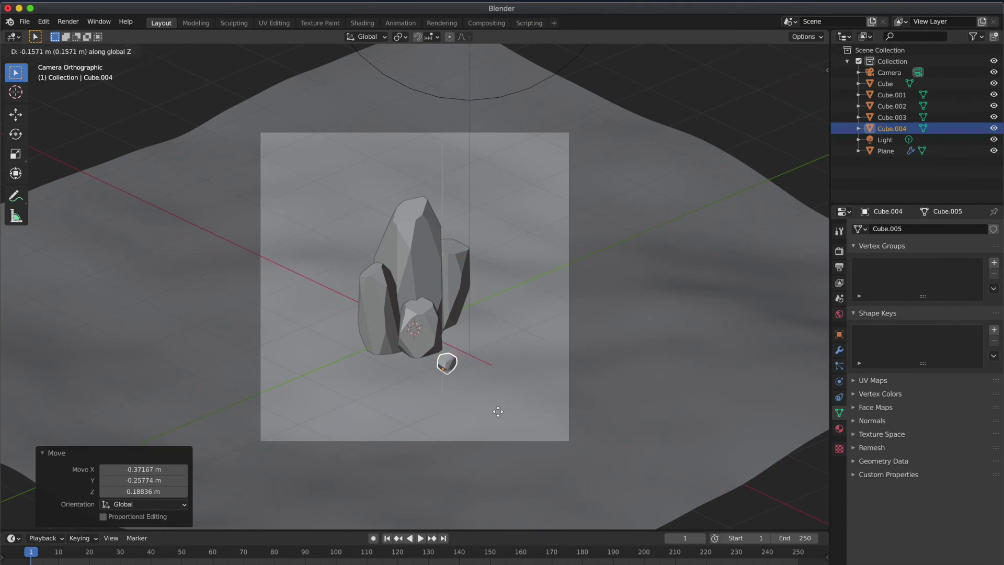
left_click(498, 414)
key("g")
key("x")
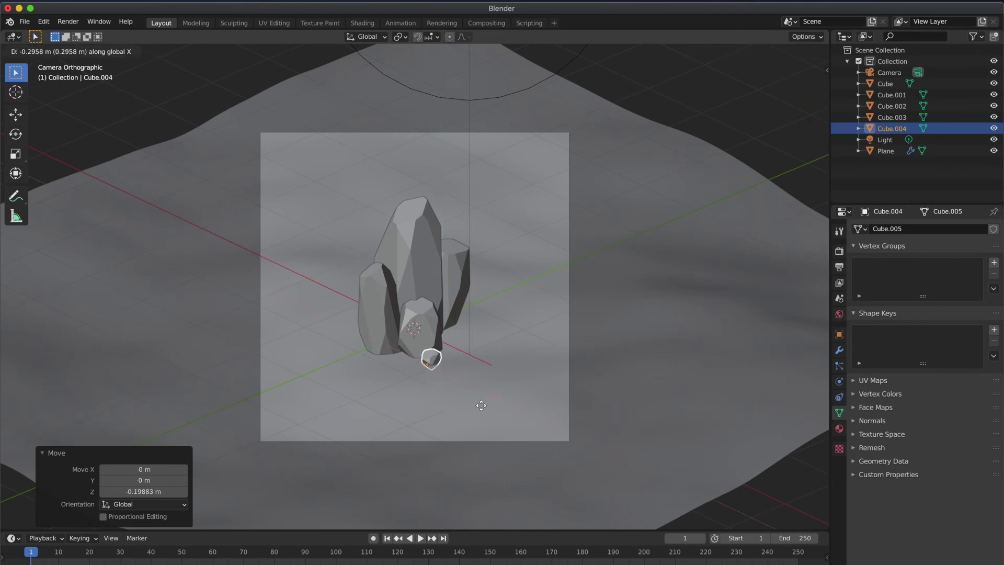
left_click(481, 411)
key("g")
key("x")
left_click(482, 411)
Move the pebble about 1.37 m along Y and -0.7 m along X beside the rear rock, and lower it about 0.06 m
key("g")
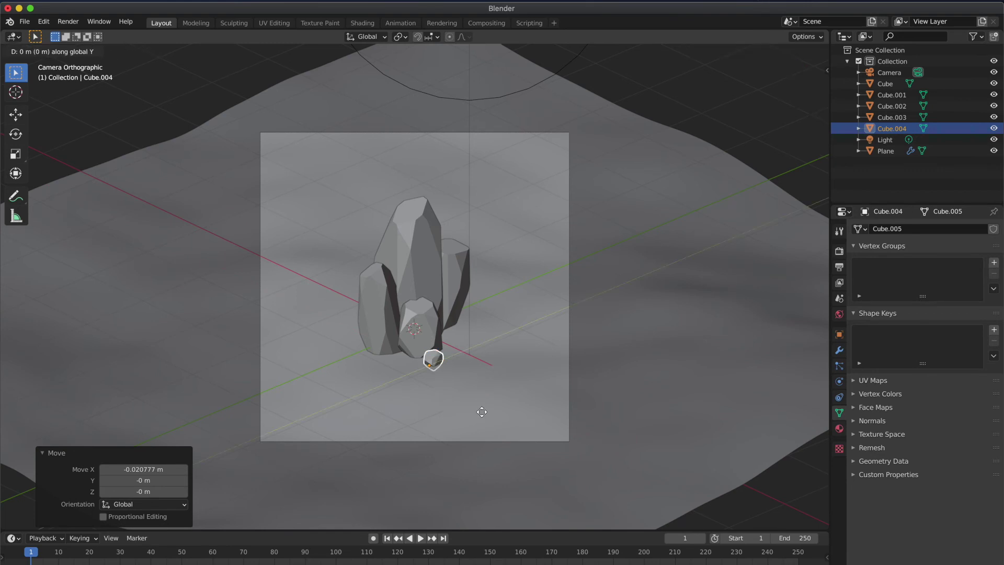
key("y")
left_click(542, 361)
key("g")
key("x")
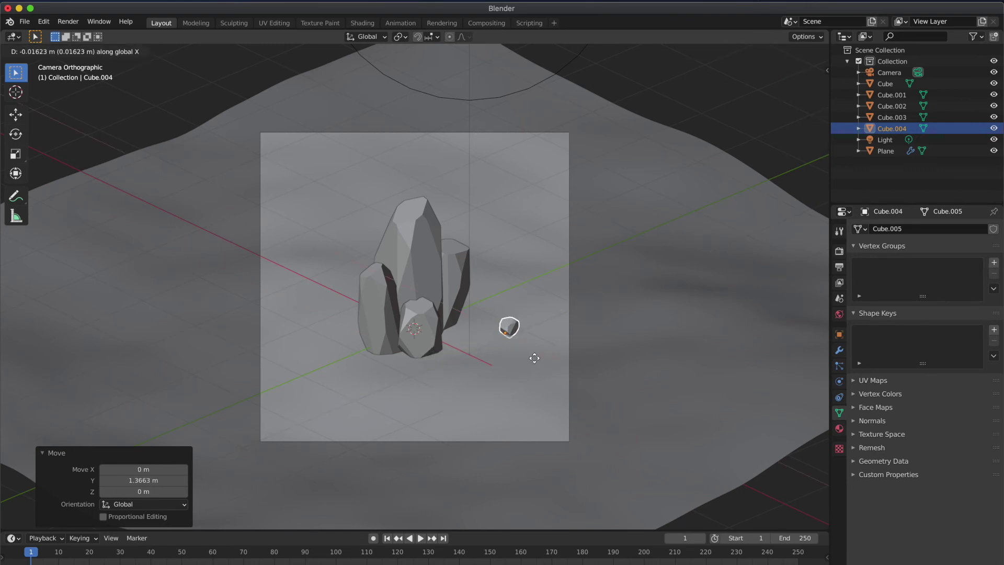
left_click(505, 340)
key("g")
key("z")
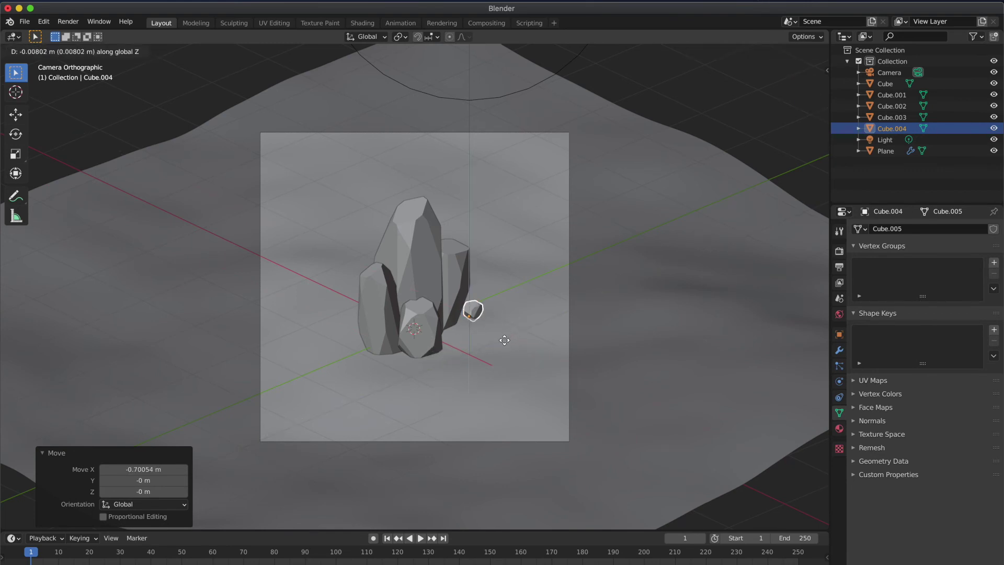
left_click(505, 346)
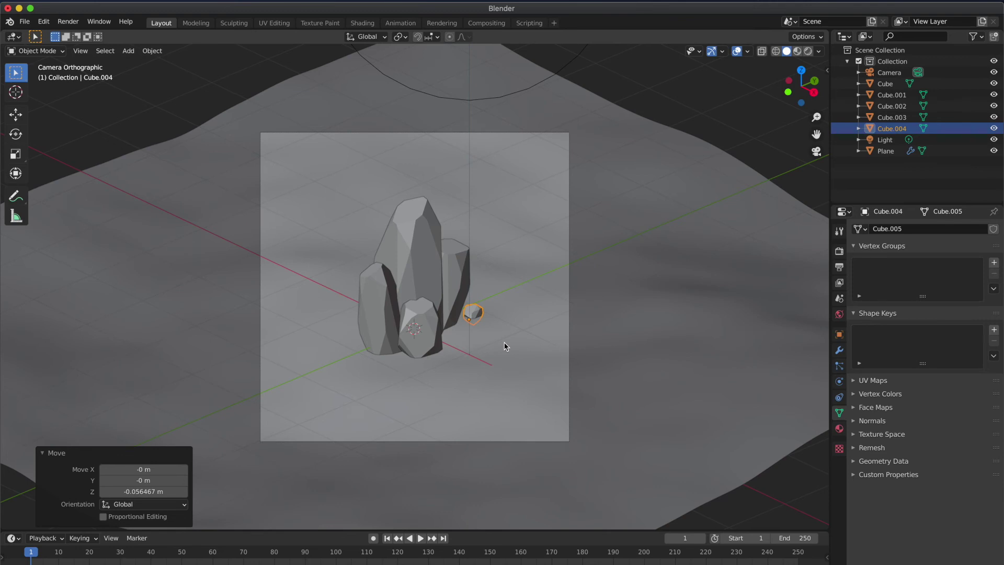
In top view, duplicate the pebble about 0.17 m along X and -0.08 m along Y, scale it to 0.655 and rotate it about 13°
middle_click_drag(505, 347, 499, 324)
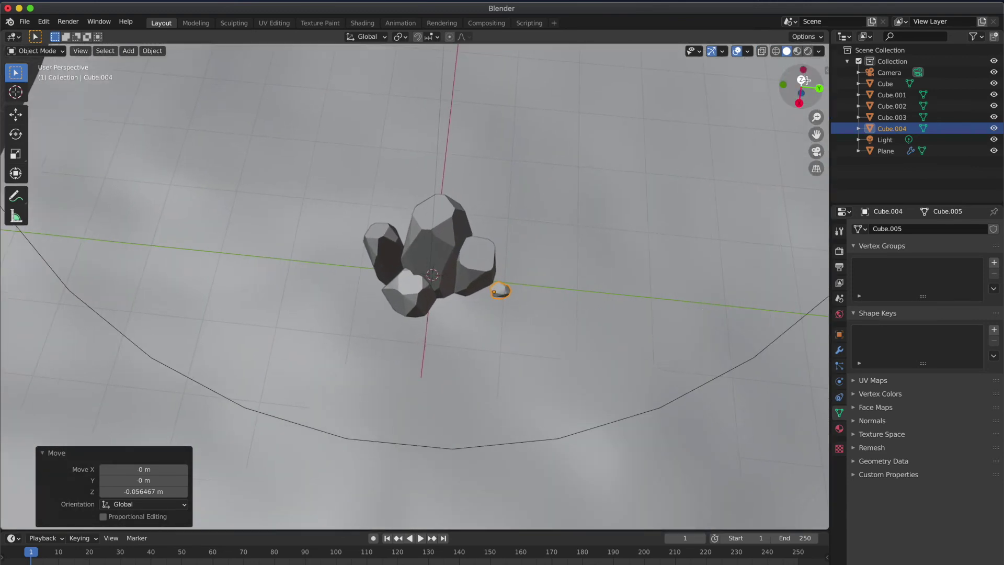
left_click(802, 80)
key("shift+d")
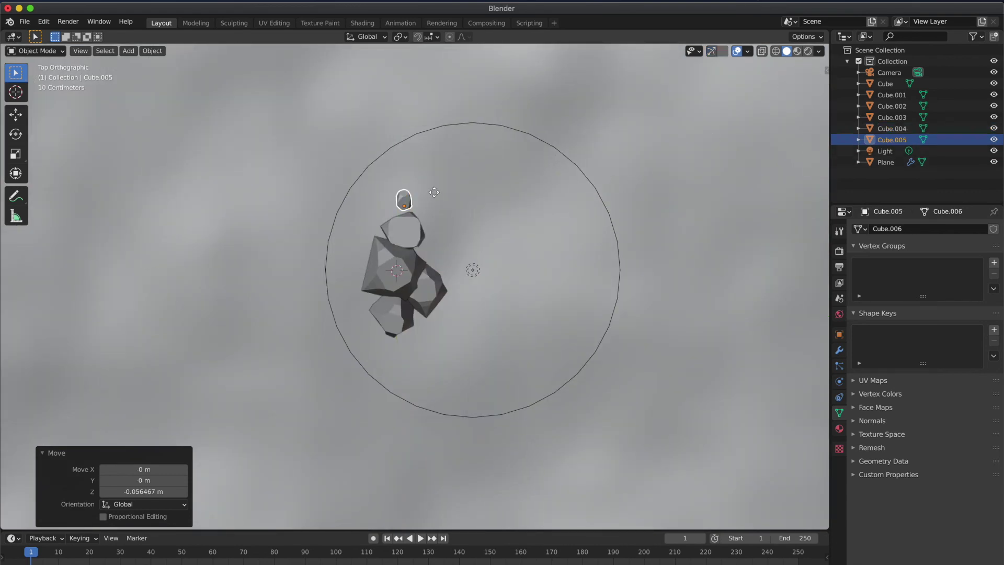
left_click(451, 199)
key("s")
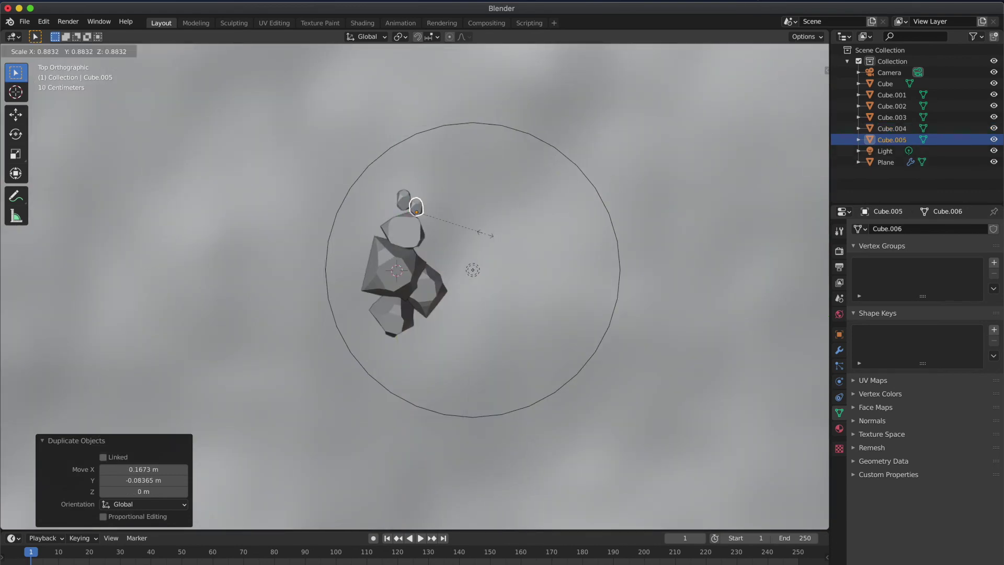
left_click(468, 225)
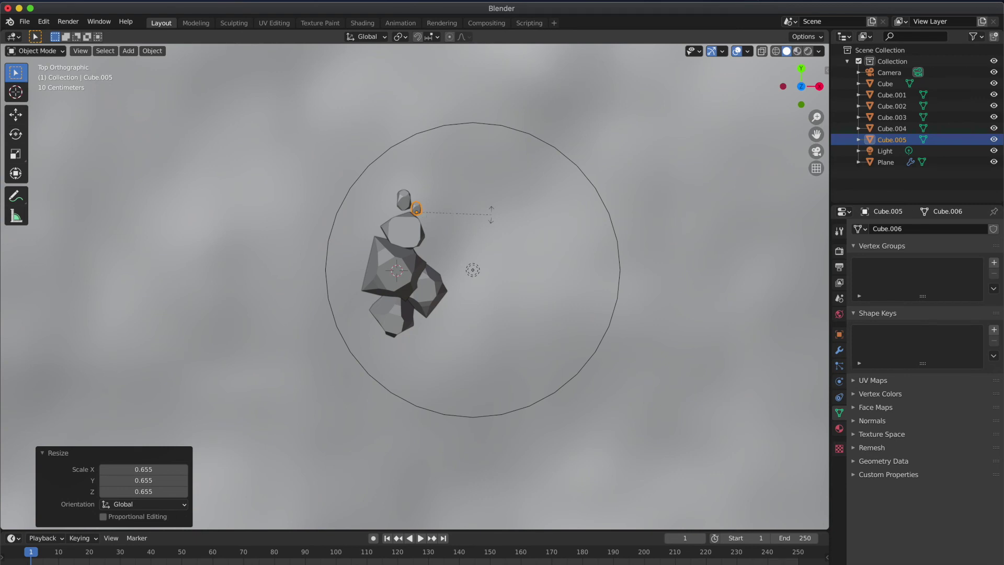
key("r")
left_click(496, 199)
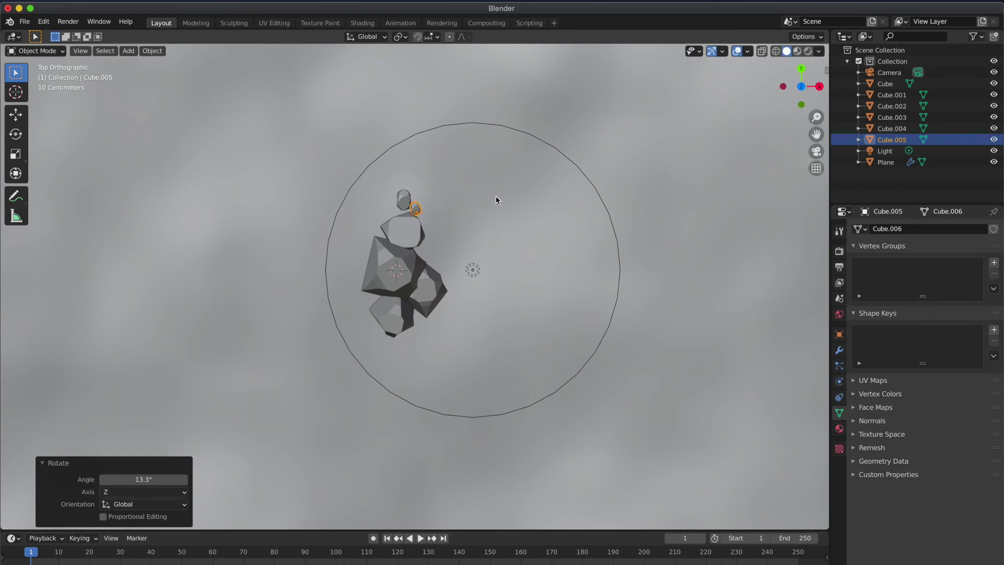
Set the smaller pebble's origin to its geometry and rotate it around Z so that it lies crosswise
right_click(419, 212)
mouse_move(441, 238)
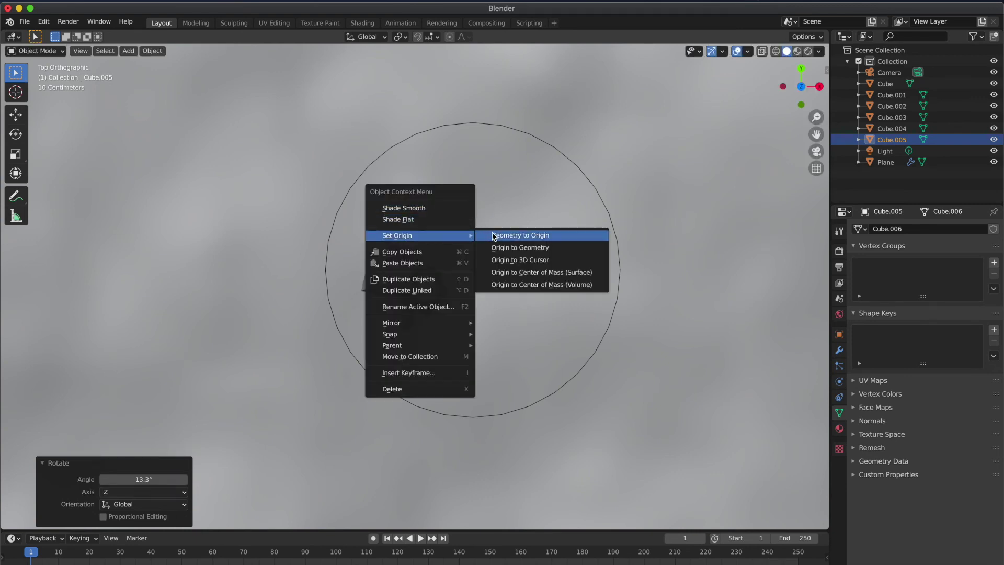
left_click(503, 247)
key("r")
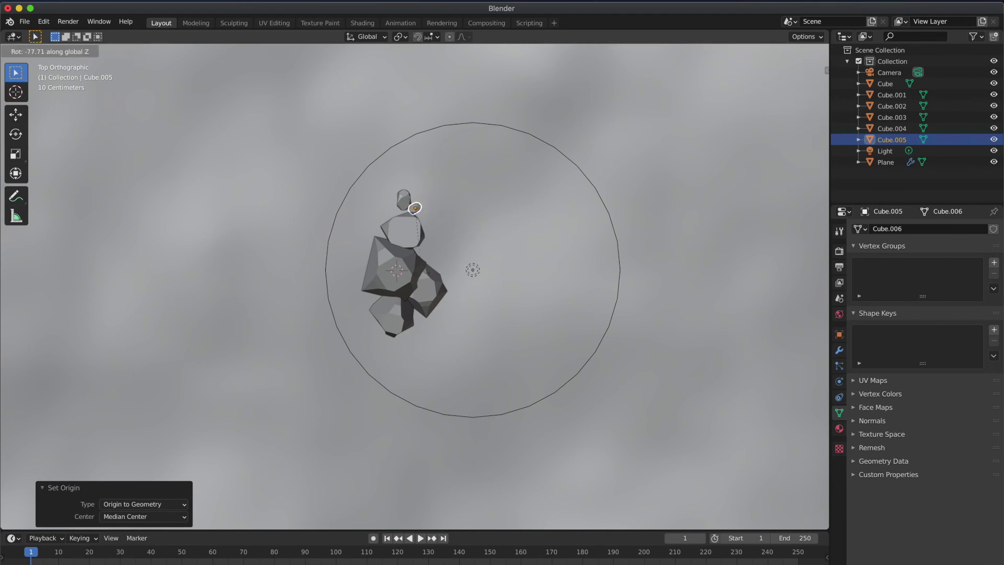
left_click(408, 269)
Duplicate both pebbles together and move the copies about -0.28 m along X
left_click(404, 205, "shift")
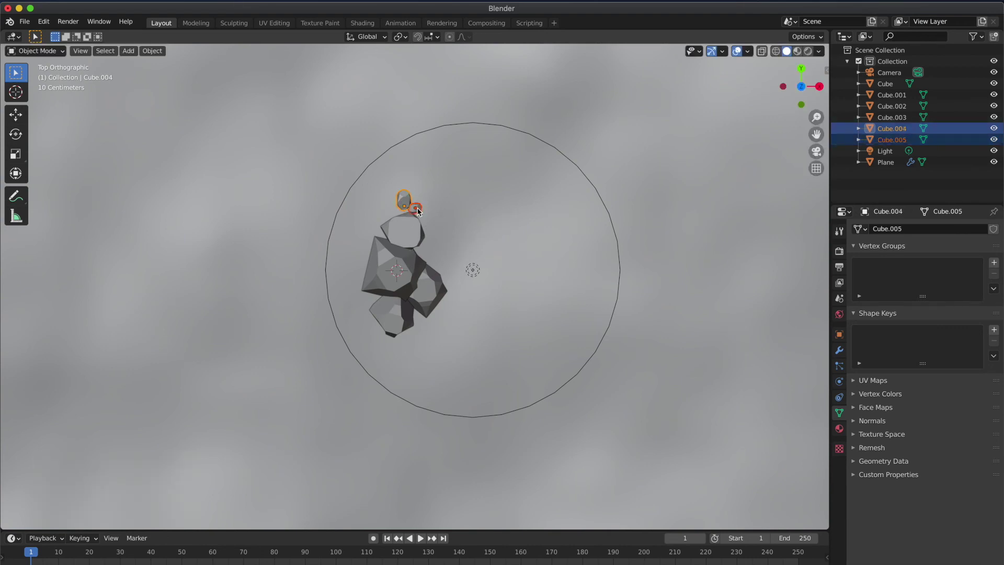
key("shift+d")
right_click(418, 211)
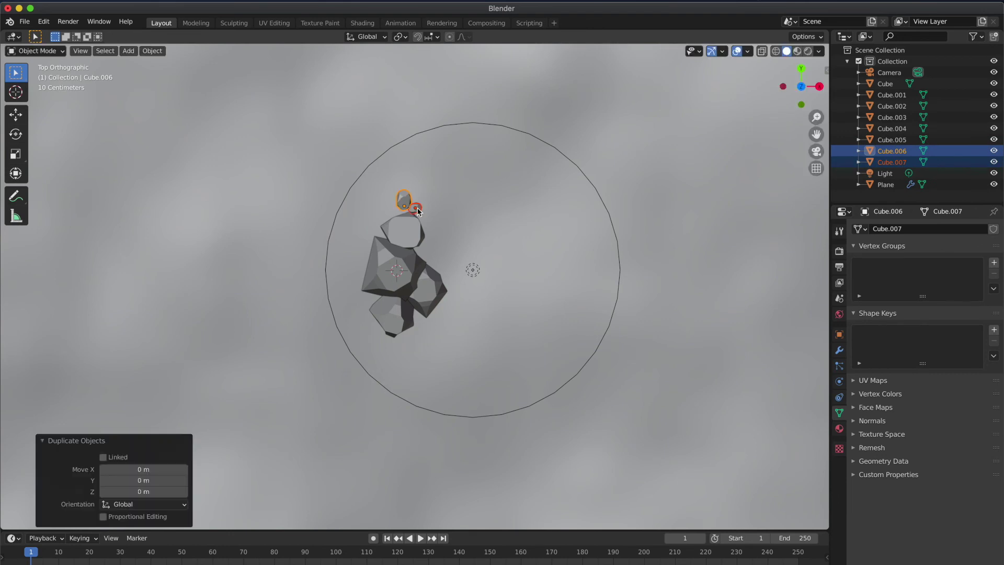
key("g")
key("x")
left_click(395, 213)
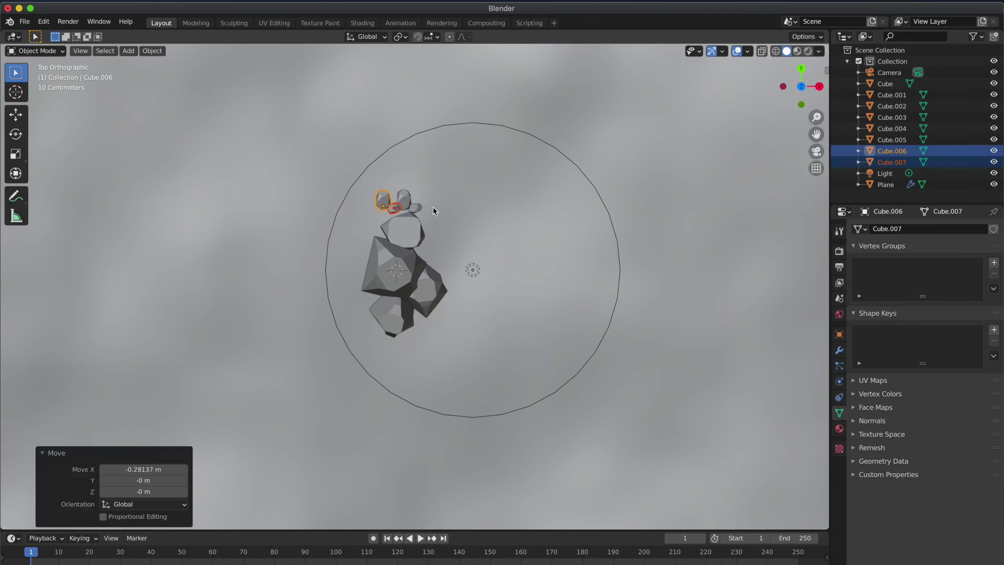
Rotate and scale the copied pebble pair, and shift it along X close to the original pebbles
key("r")
left_click(420, 242)
key("s")
left_click(416, 238)
key("g")
key("x")
left_click(419, 237)
key("g")
key("y")
right_click(419, 238)
Select three of the pebbles, duplicate them in top view, rotate the copies and place them at the base of the front rocks
key("KP_0")
key("alt+a")
key("super+z")
left_click(474, 320, "shift")
key("KP_7")
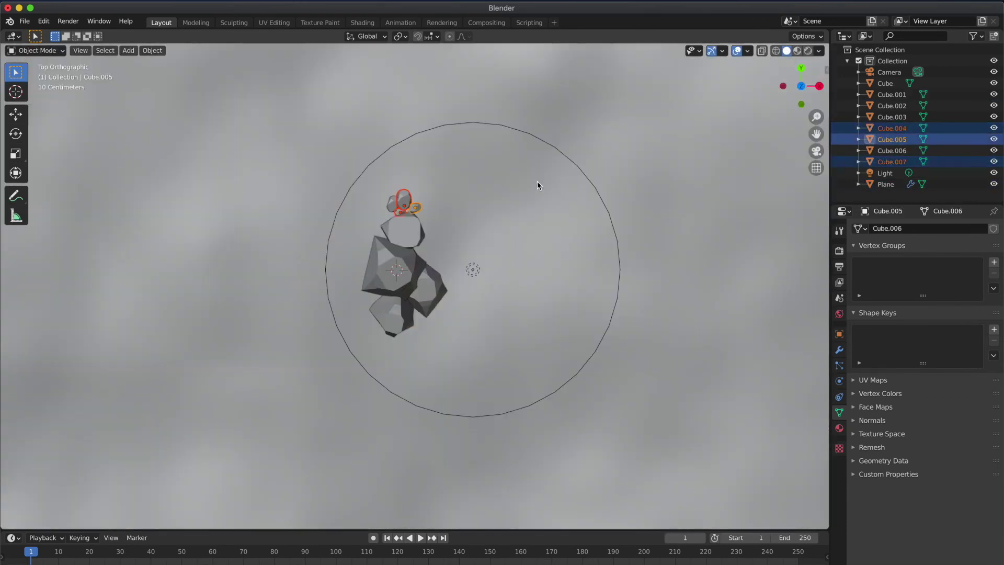
key("shift+d")
key("r")
left_click(412, 312)
key("g")
left_click(425, 429)
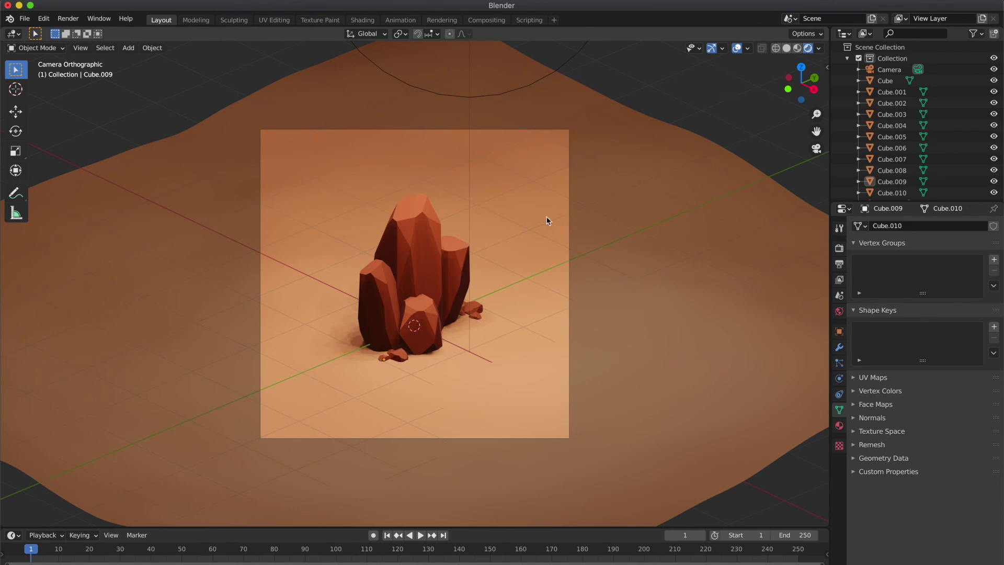
Select the four large rocks, scale them up uniformly by about 1.066, and deselect them
left_click(431, 250)
left_click(454, 274, "shift")
left_click(417, 335, "shift")
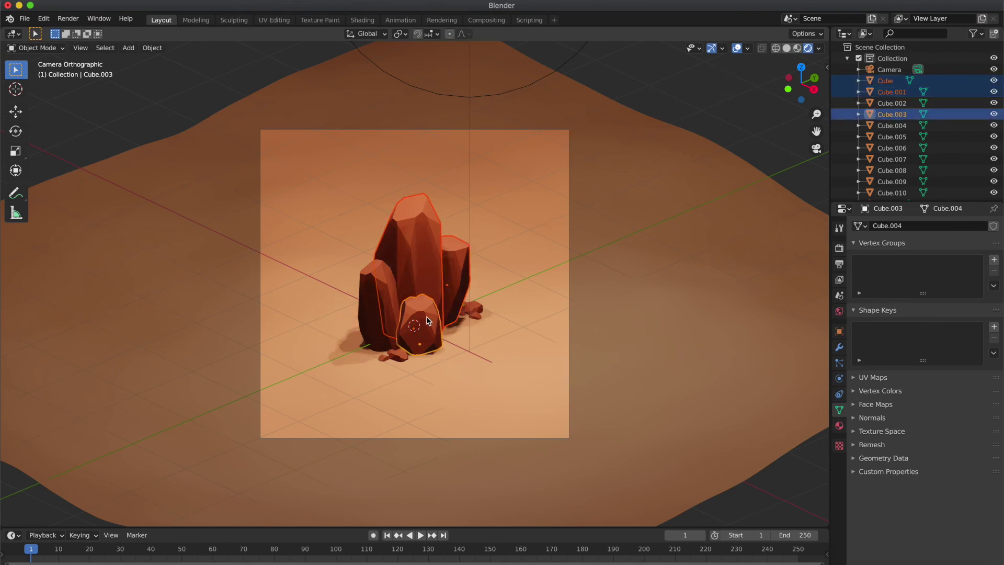
left_click(375, 302, "shift")
key("s")
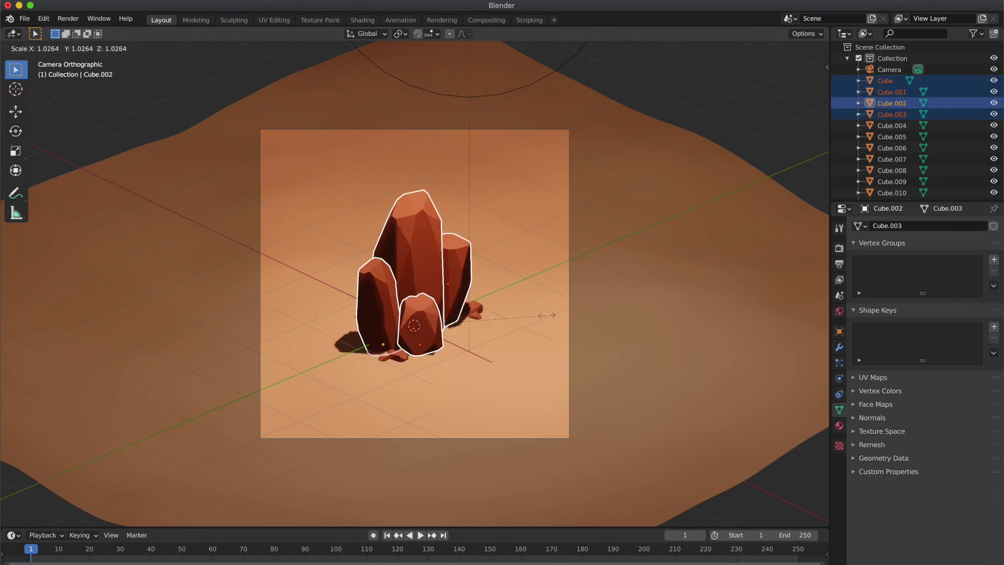
left_click(558, 315)
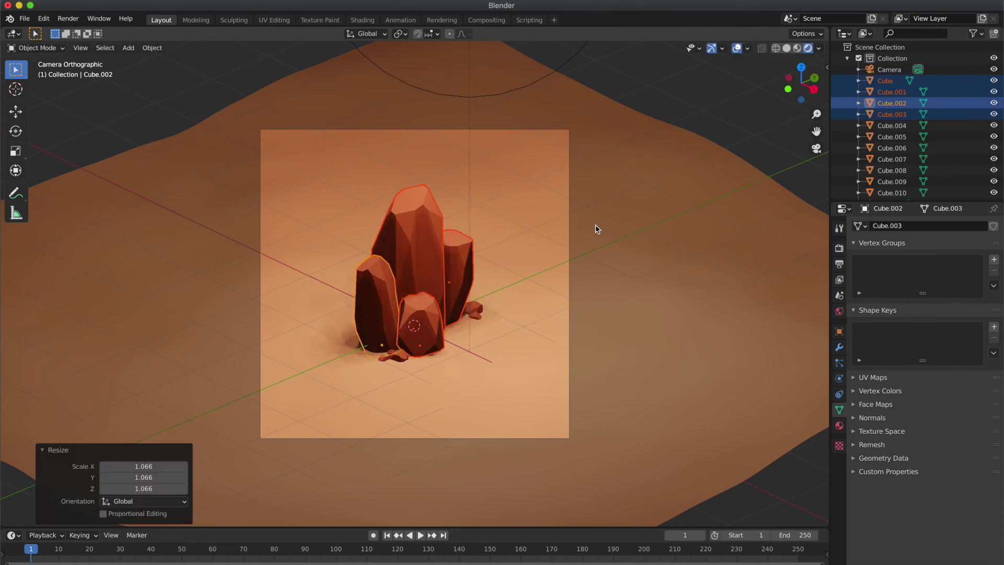
left_click(678, 79)
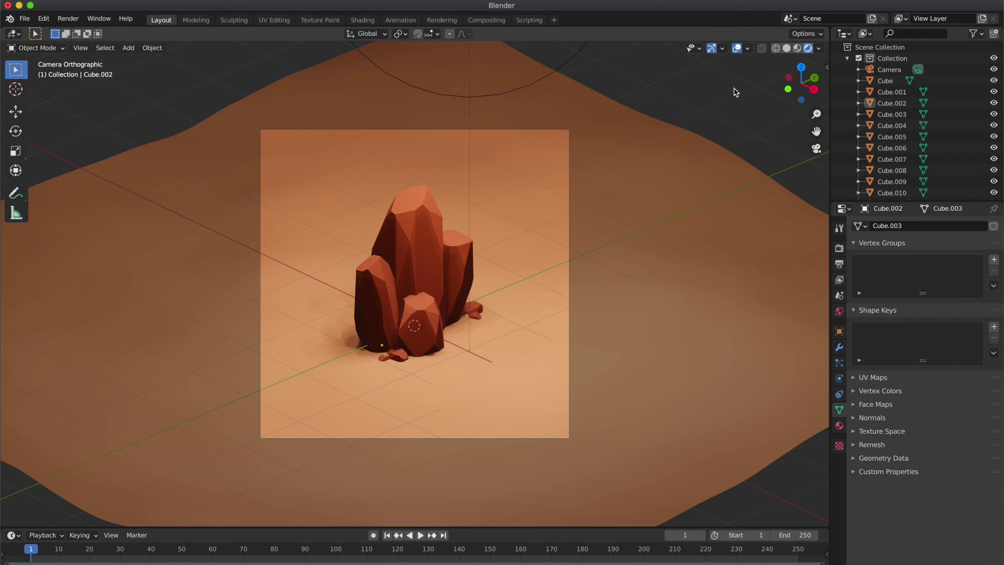
Switch the scene's render engine from Eevee to Cycles
left_click(840, 248)
left_click(931, 226)
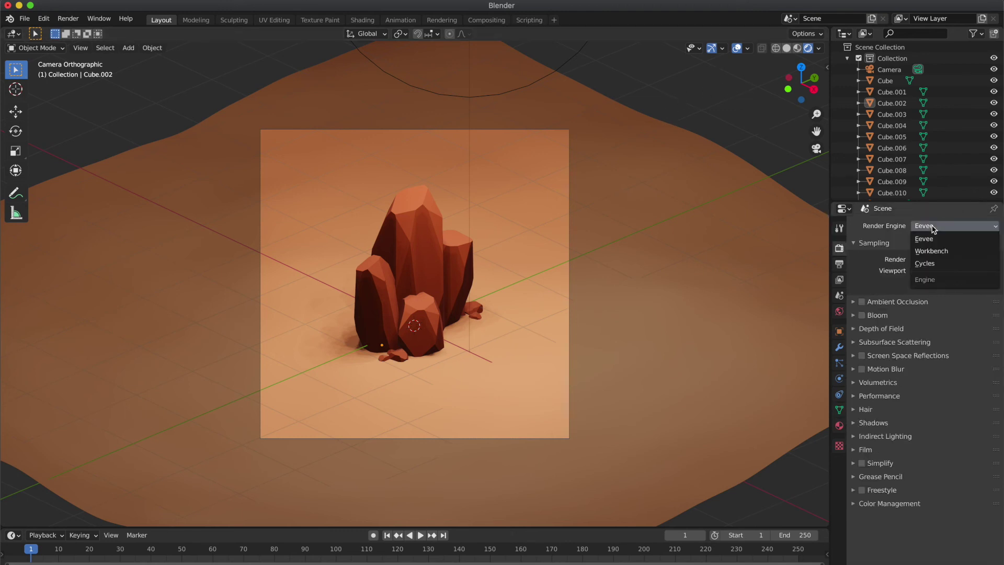
left_click(931, 262)
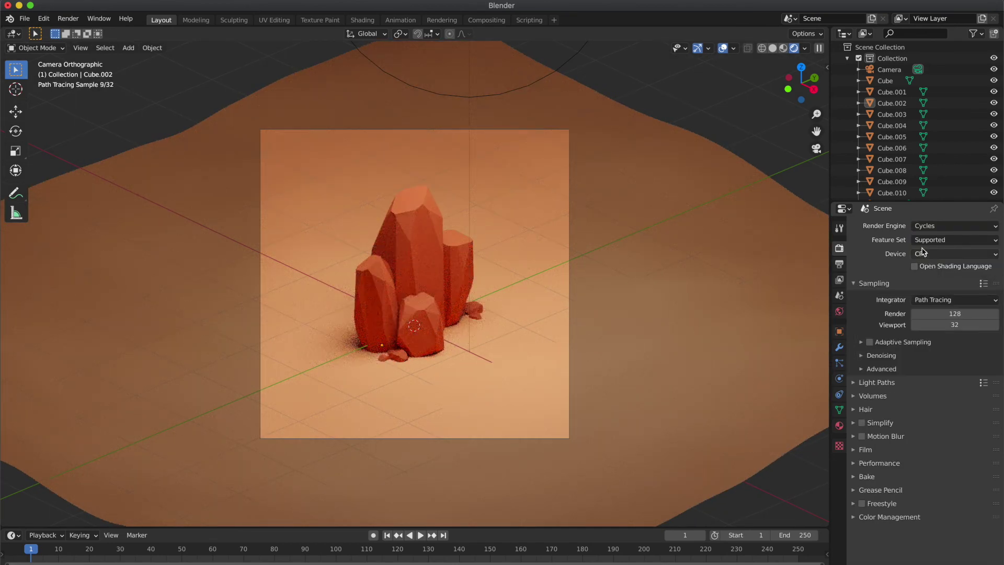
Enable adaptive sampling and turn on denoising for both the final render (NLM) and the viewport (Automatic)
left_click(869, 341)
left_click(880, 355)
left_click(914, 372)
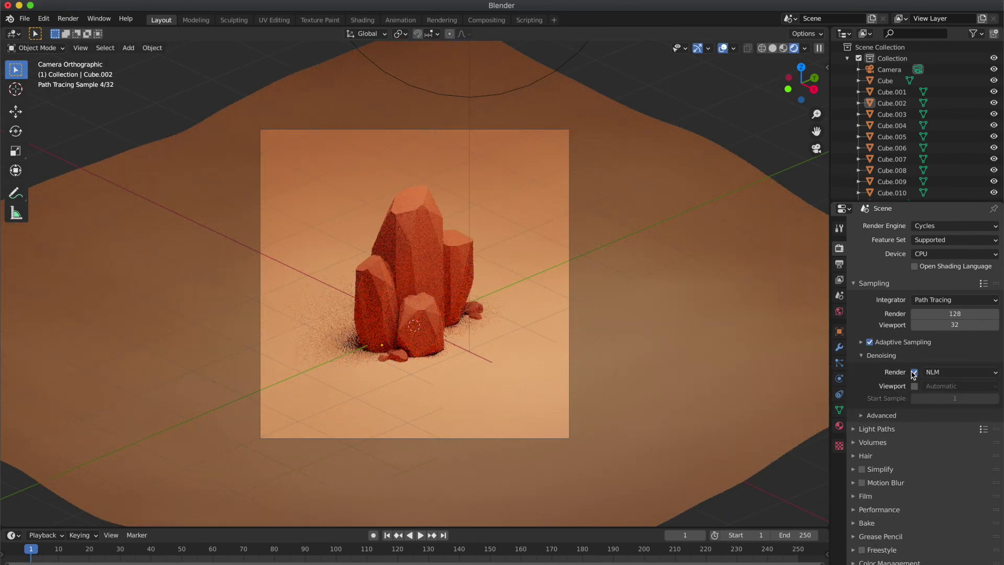
left_click(914, 386)
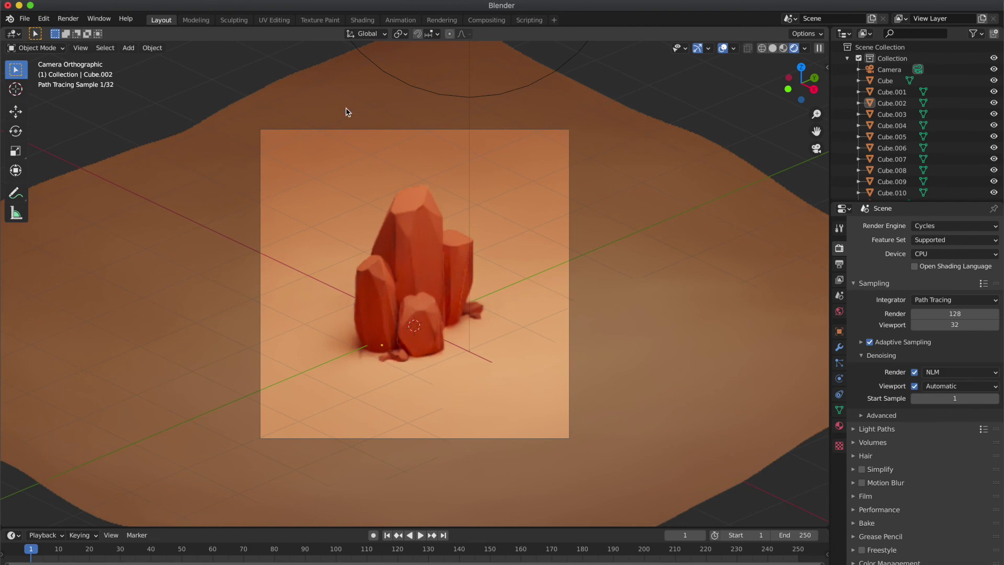
Switch the viewport to solid shading and set the color management look to Medium Contrast
left_click(762, 49)
left_click(787, 48)
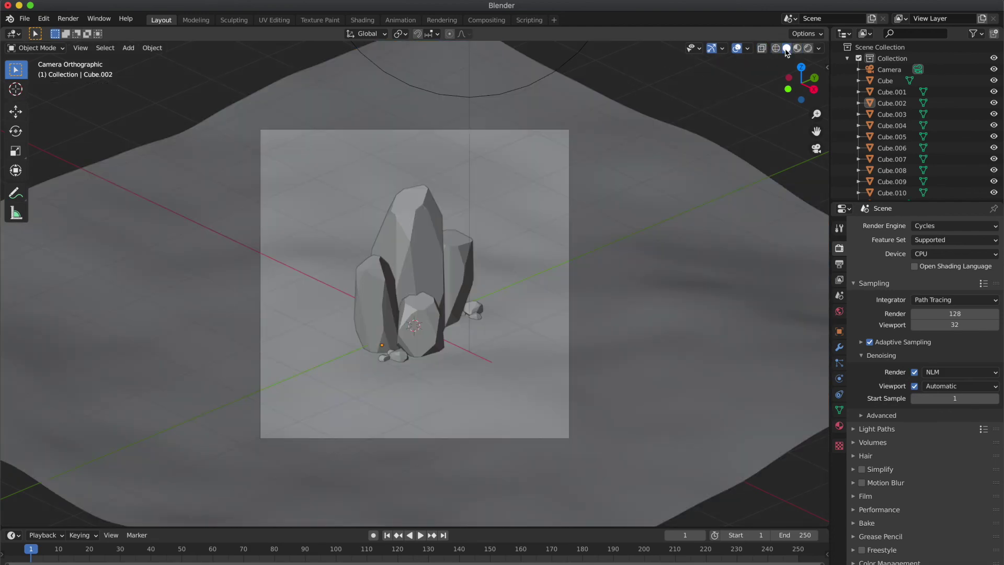
scroll(892, 465, "down", 1)
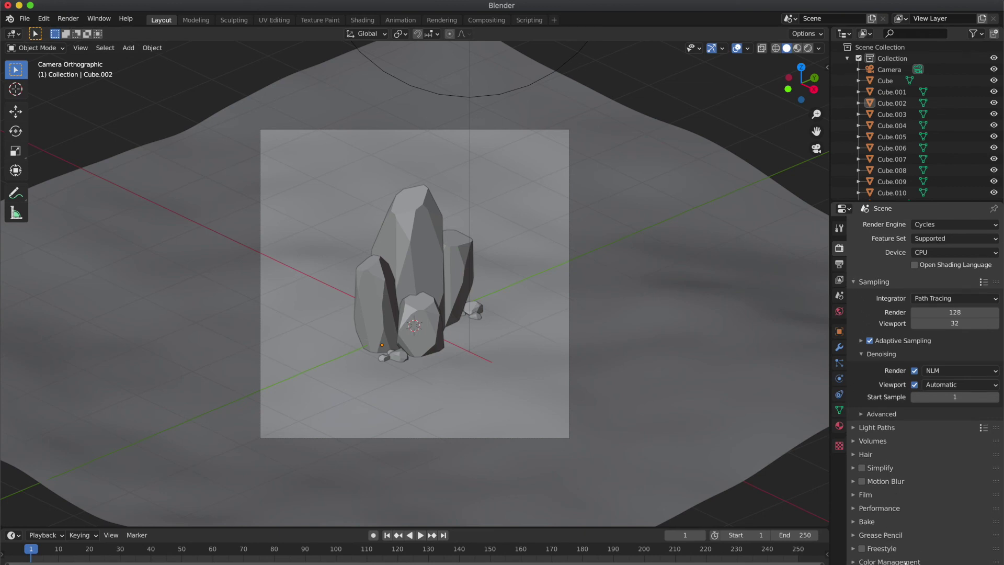
left_click(877, 562)
scroll(884, 559, "down", 5)
left_click(936, 503)
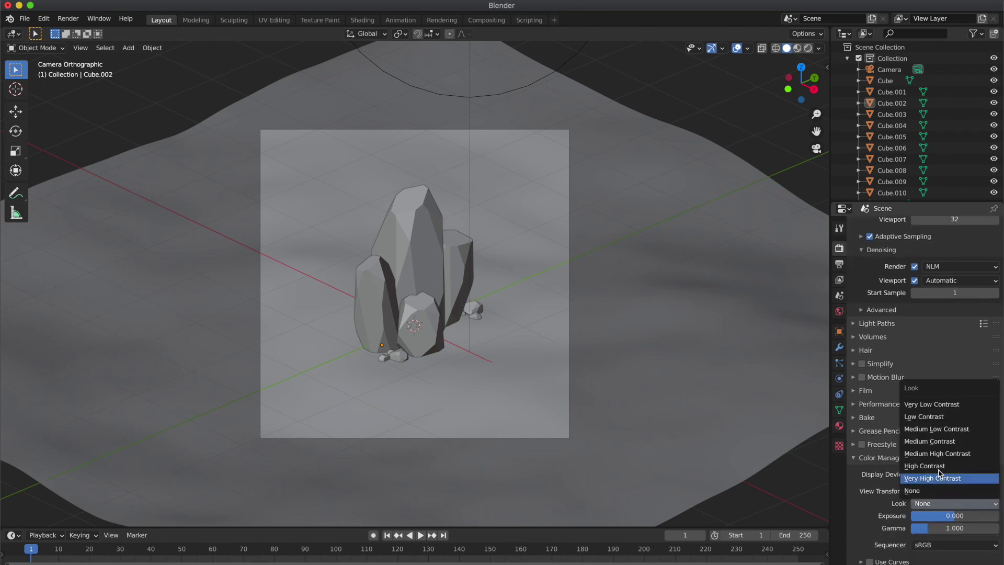
left_click(933, 444)
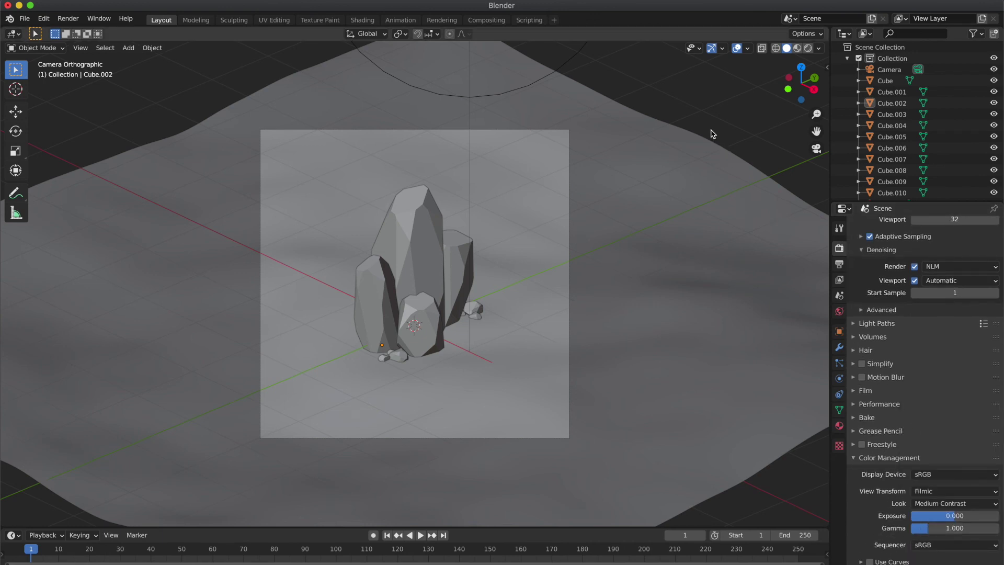
Render the camera view as a still image with Cycles, then close the render result
left_click(70, 20)
left_click(91, 31)
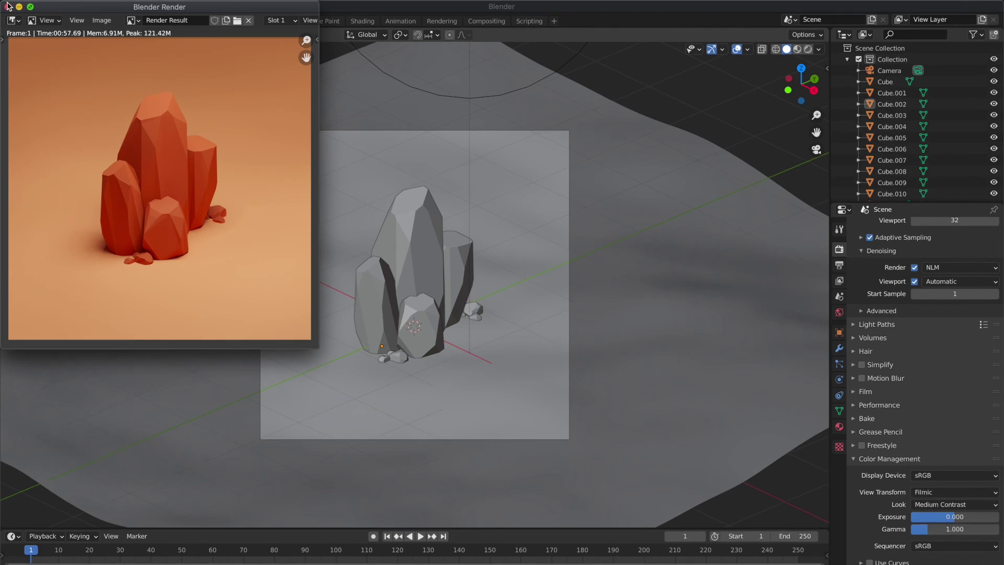
left_click(8, 6)
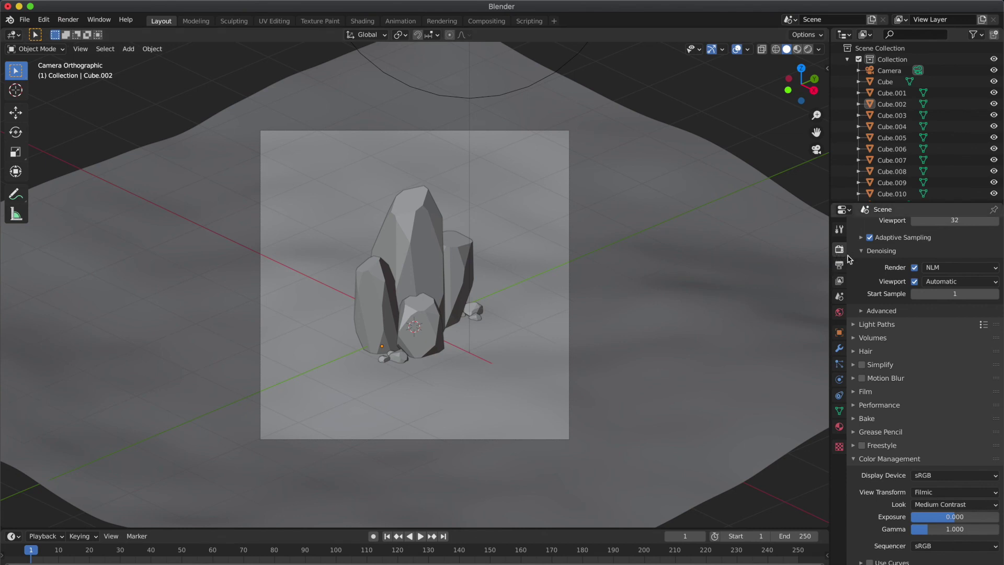
Switch the render engine from Cycles to Eevee and render the camera view as a still image
scroll(920, 238, "up", 5)
left_click(940, 230)
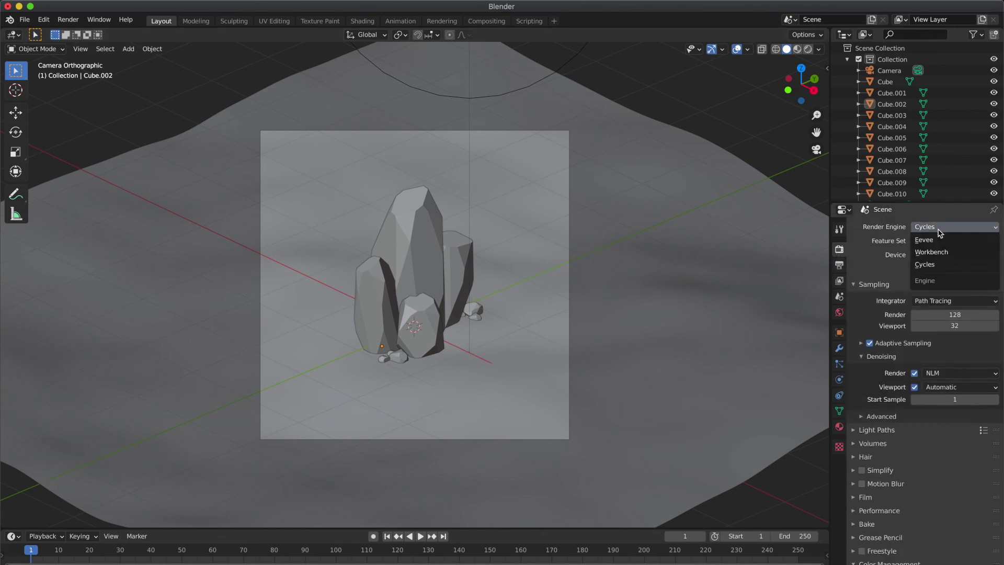
left_click(938, 245)
left_click(71, 17)
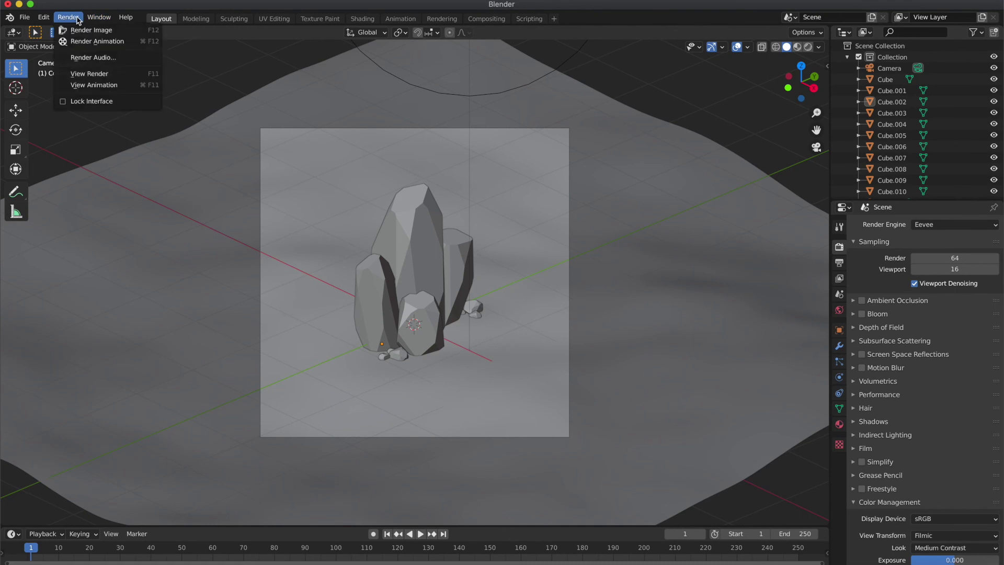
left_click(82, 31)
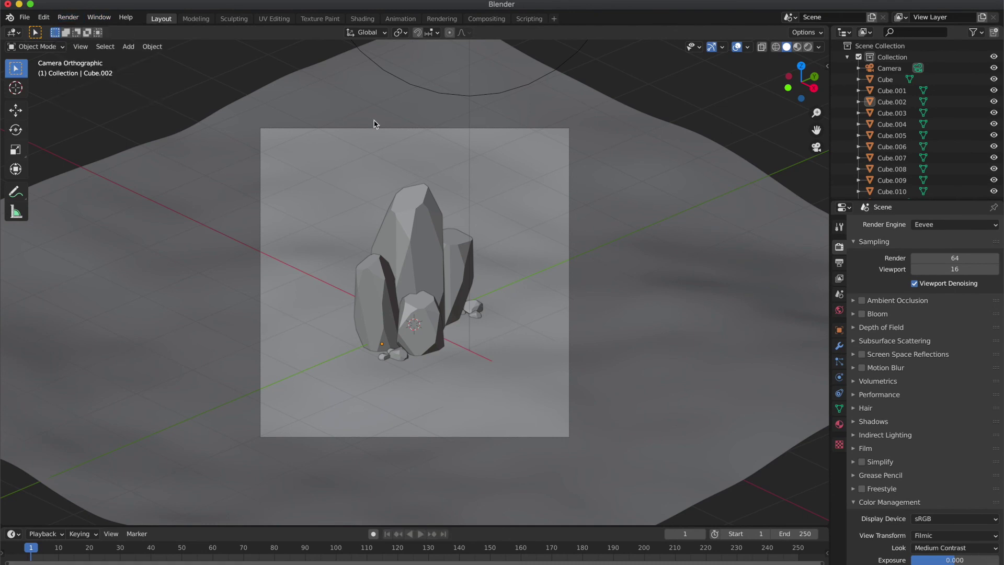